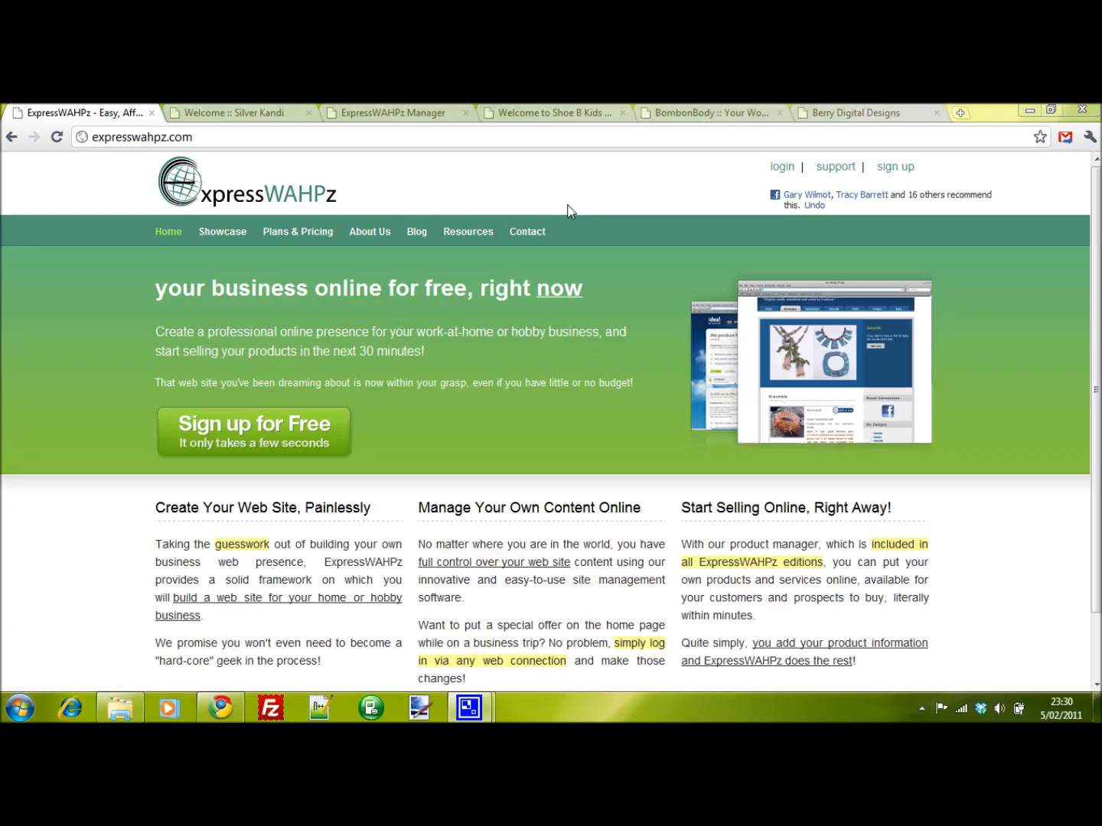
- Browse the Silver Kandi and Shoe B Kids example sites, scrolling through the Shoe B Kids home page
{"action": "left_click", "coordinate": [247, 111]}
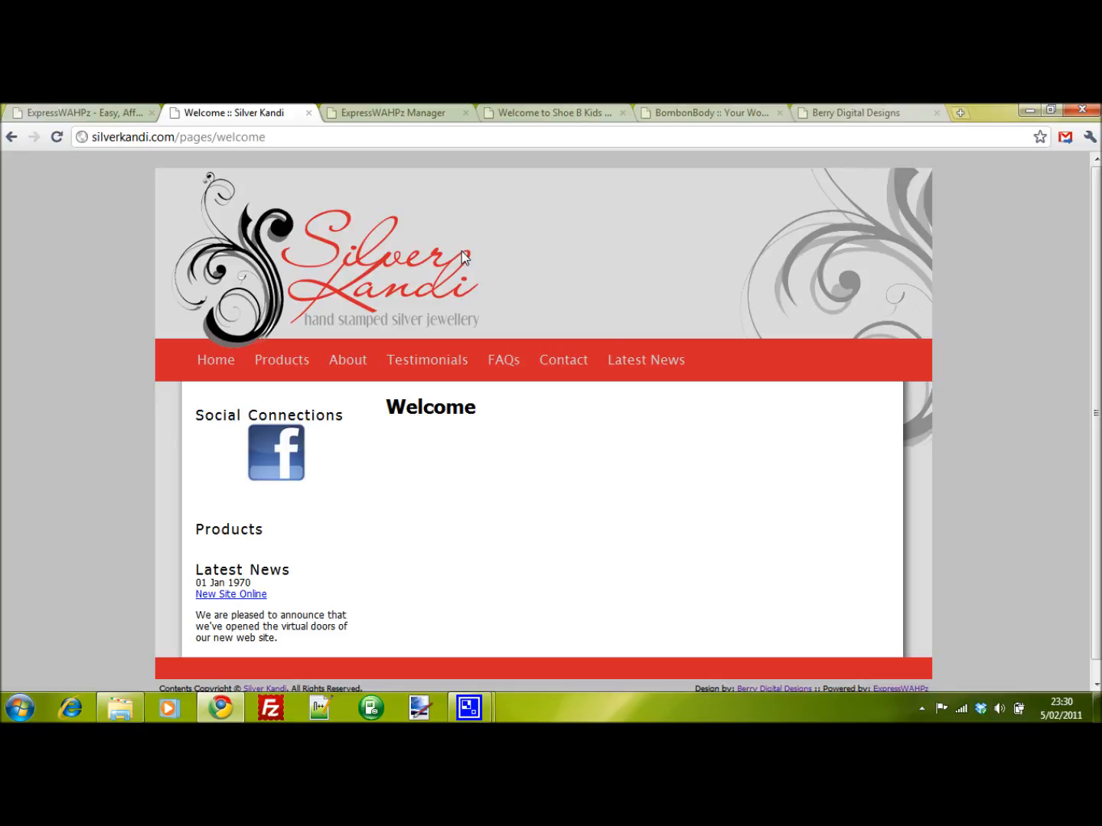
{"action": "left_click", "coordinate": [562, 116]}
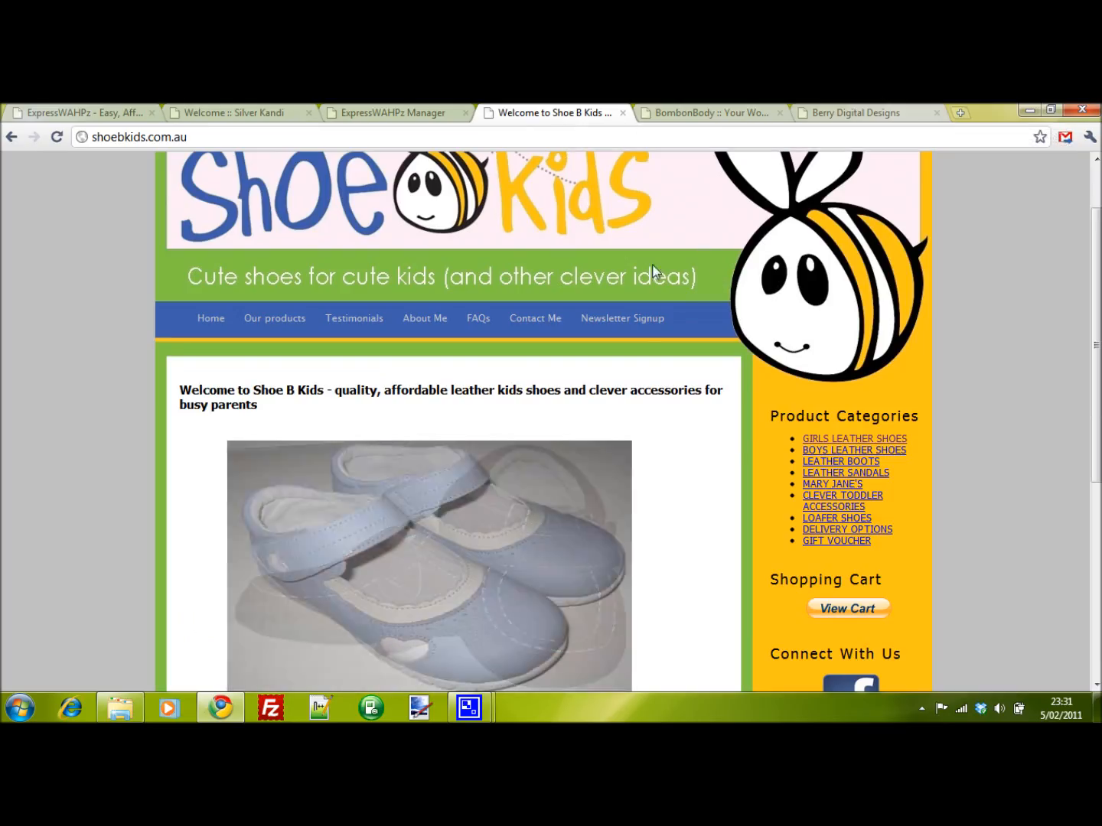
{"action": "scroll", "coordinate": [641, 328], "scroll_direction": "up", "scroll_amount": 2}
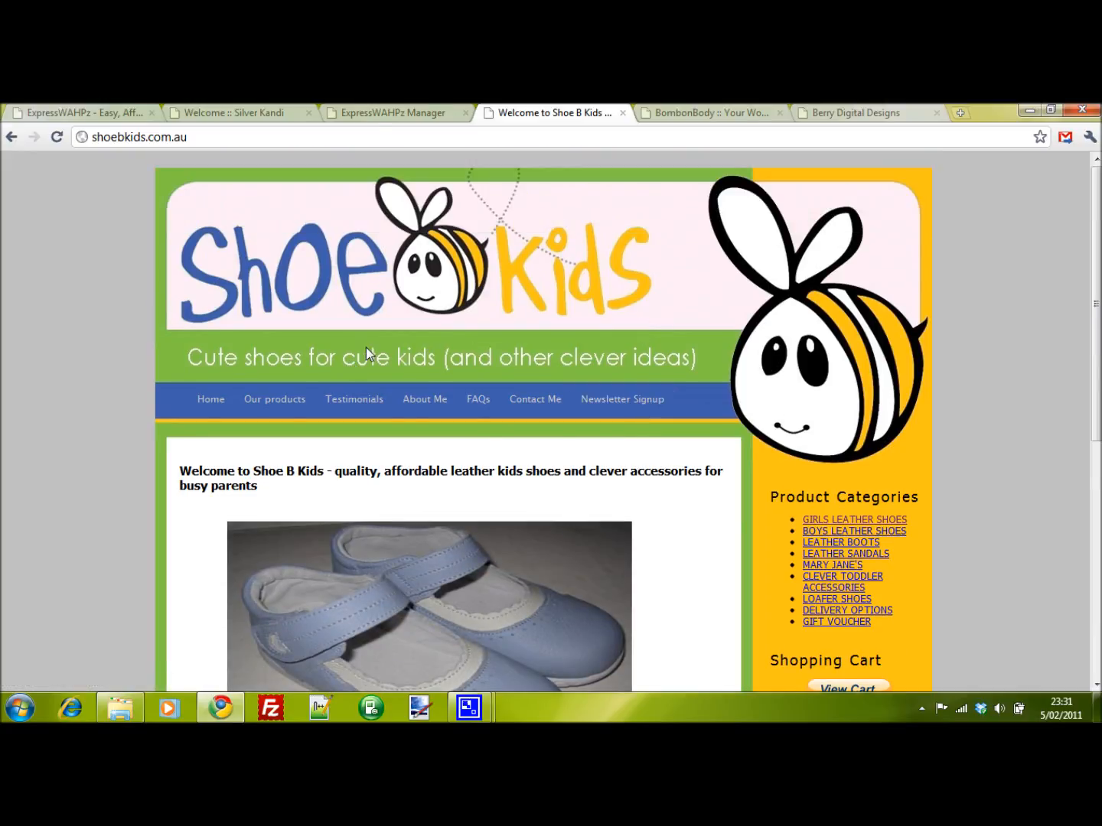
{"action": "scroll", "coordinate": [318, 399], "scroll_direction": "down", "scroll_amount": 5}
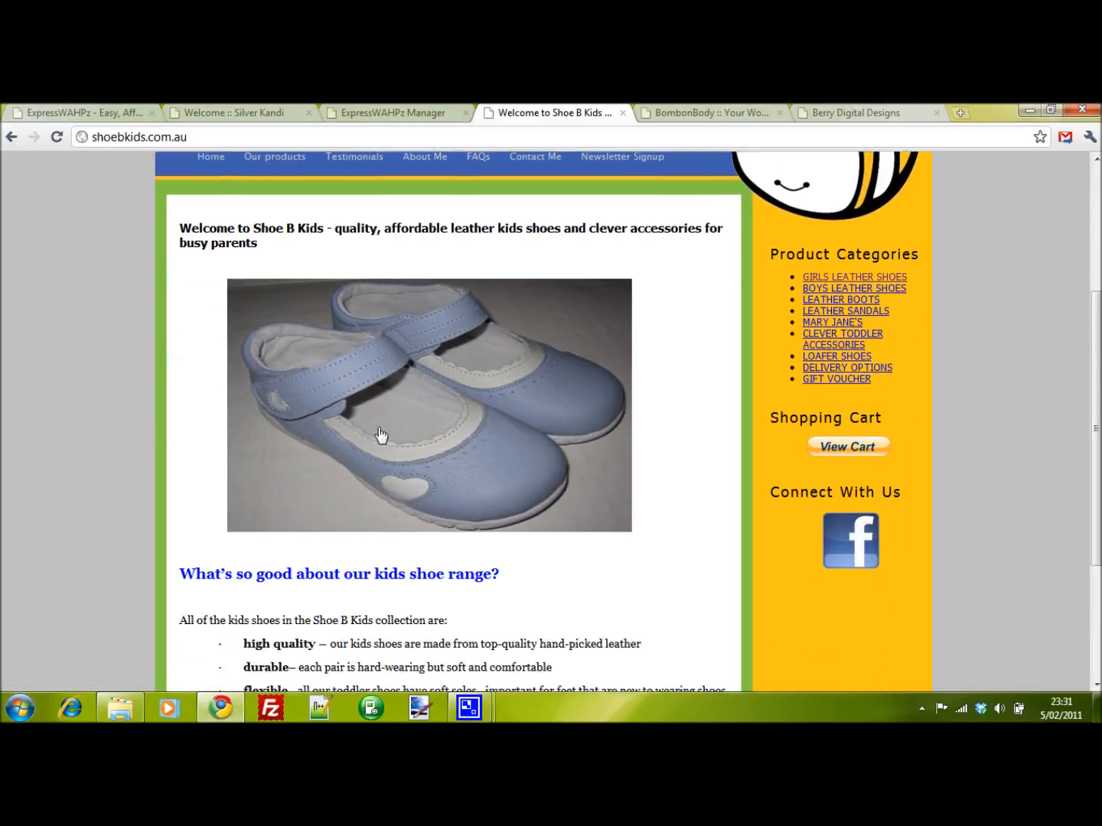
{"action": "scroll", "coordinate": [322, 328], "scroll_direction": "up", "scroll_amount": 2}
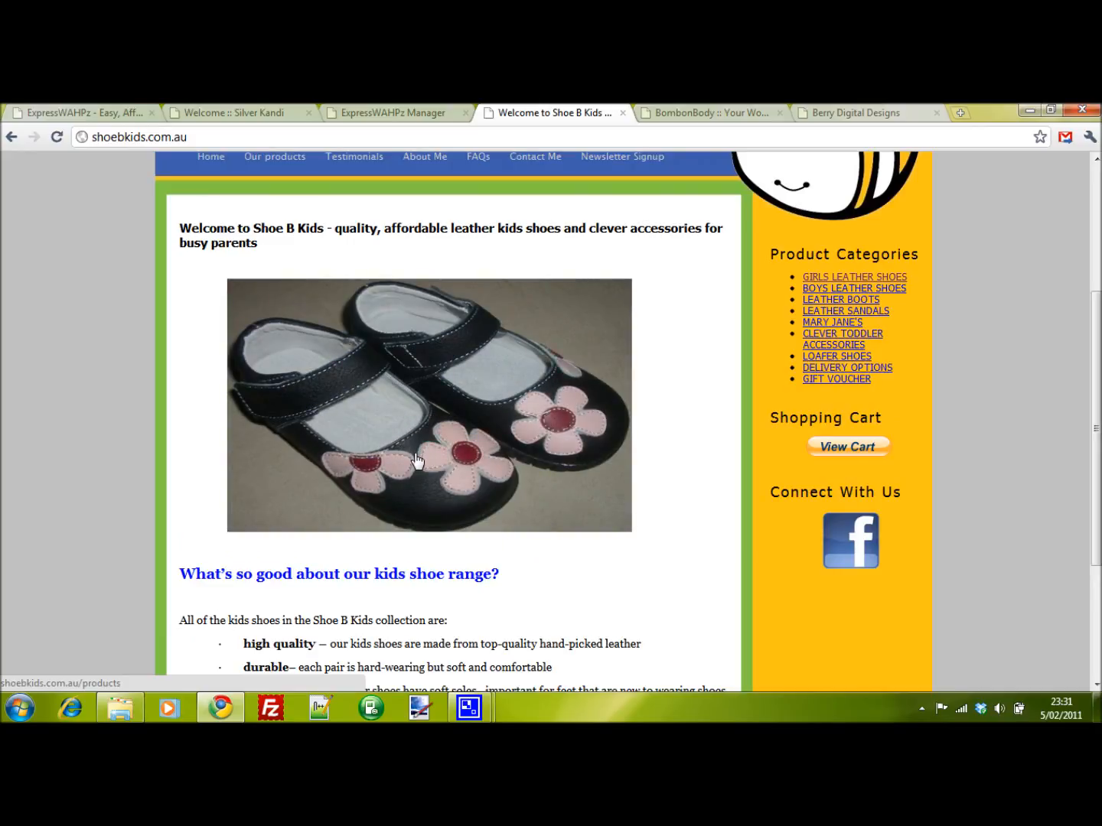
{"action": "scroll", "coordinate": [426, 442], "scroll_direction": "down", "scroll_amount": 2}
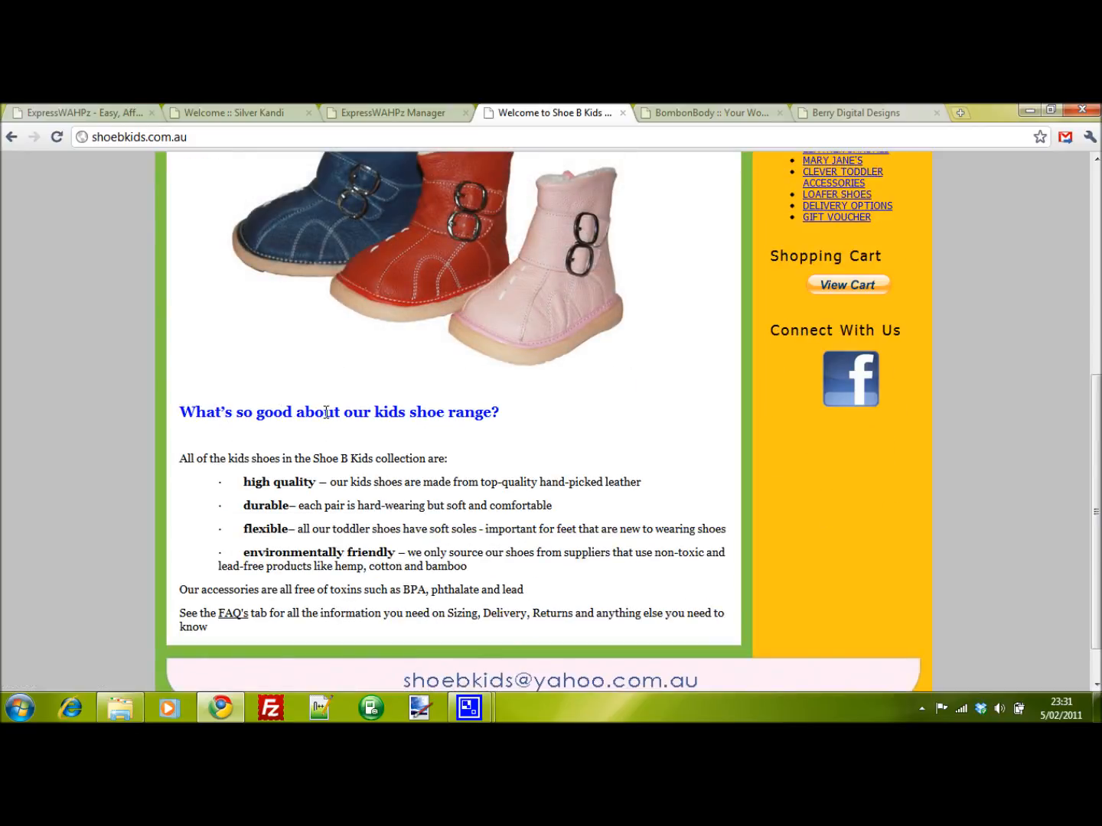
{"action": "scroll", "coordinate": [310, 524], "scroll_direction": "down", "scroll_amount": 1}
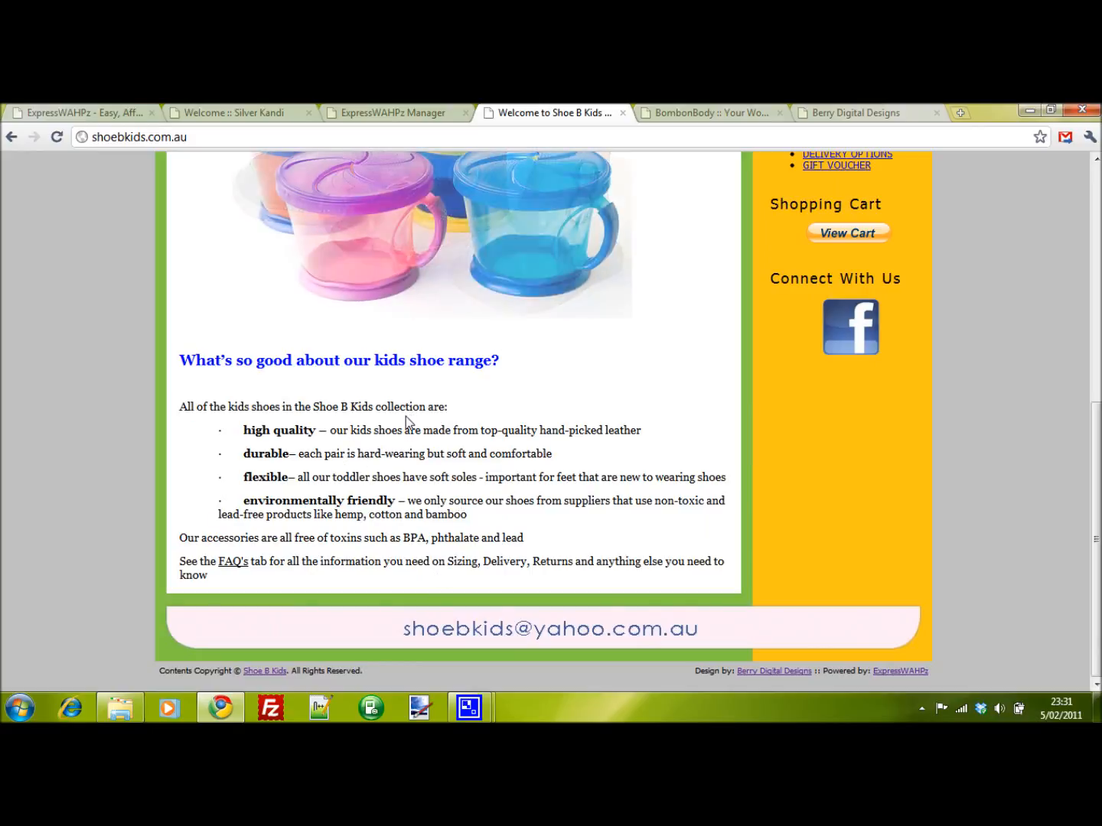
{"action": "scroll", "coordinate": [545, 372], "scroll_direction": "up", "scroll_amount": 4}
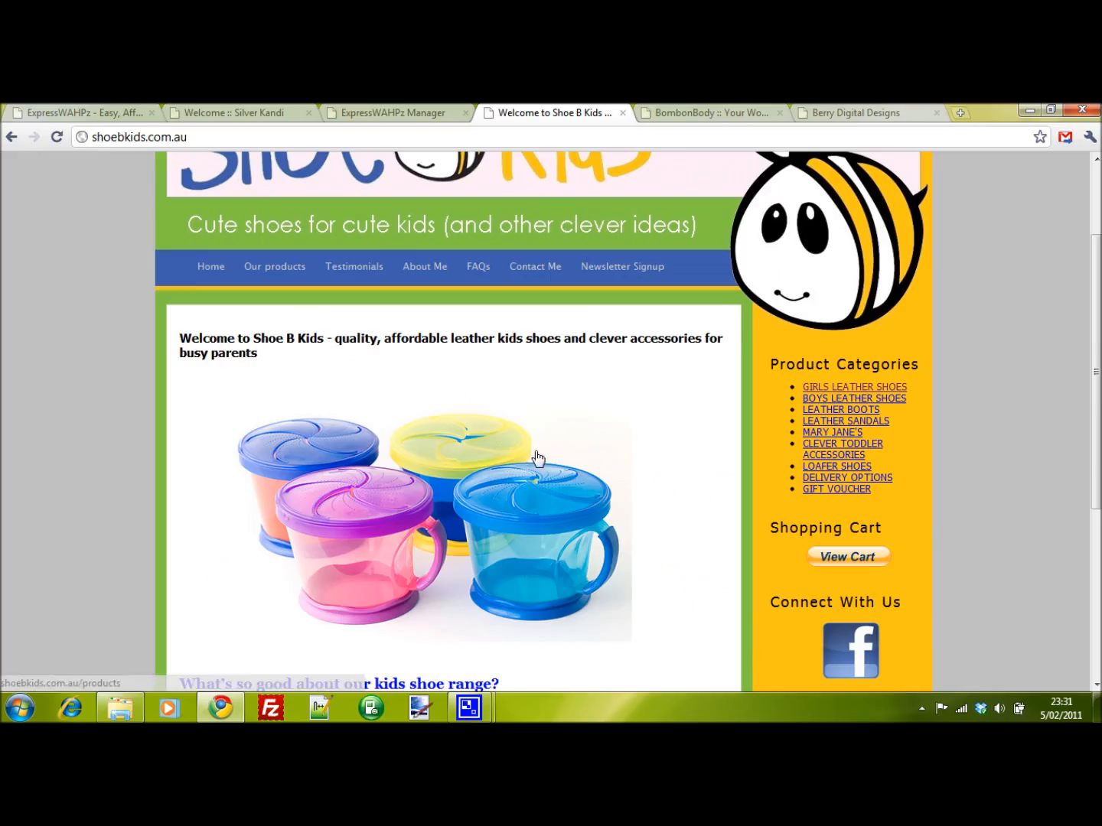
- Browse the BombonBody example site's home page and its product gallery
{"action": "left_click", "coordinate": [697, 114]}
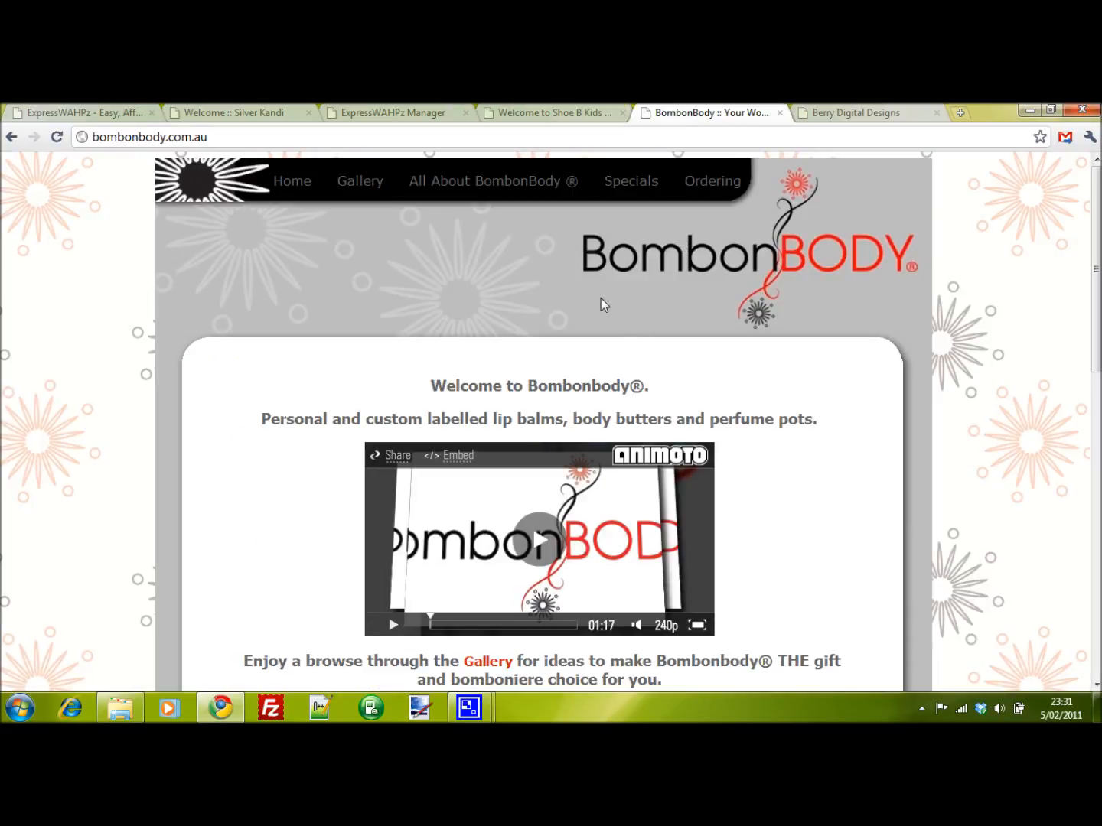
{"action": "scroll", "coordinate": [583, 310], "scroll_direction": "down", "scroll_amount": 2}
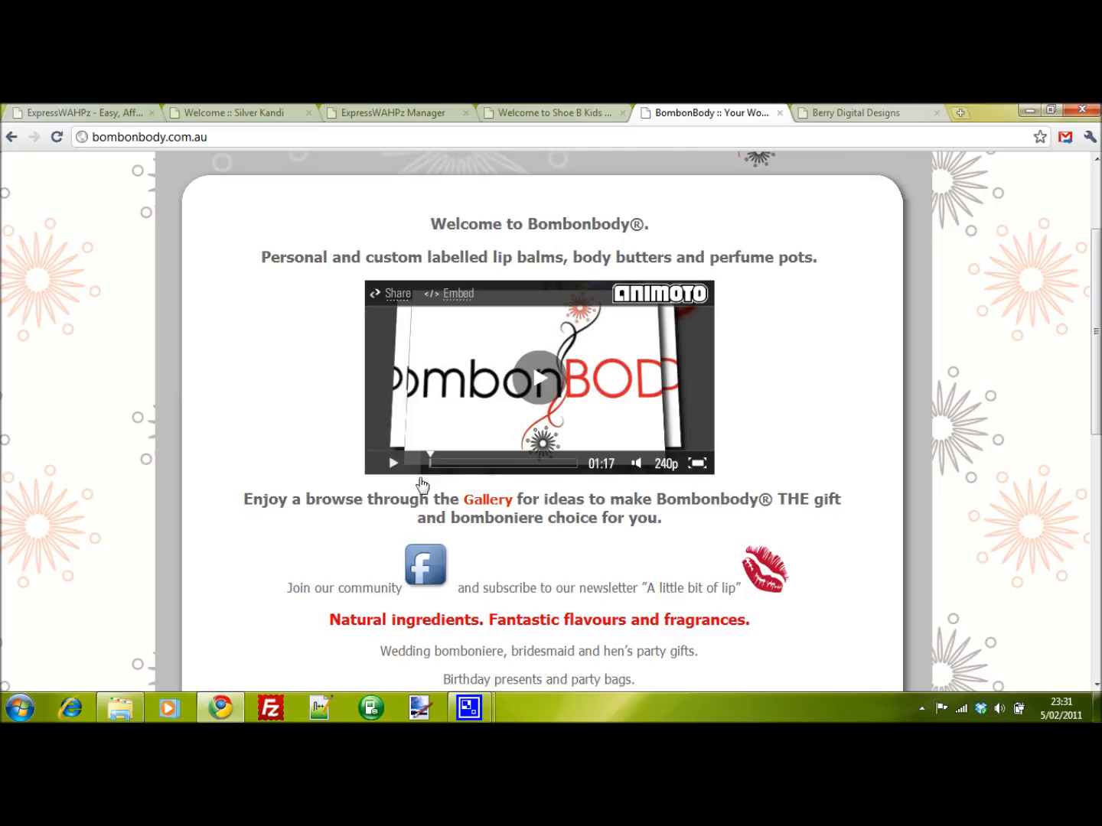
{"action": "scroll", "coordinate": [411, 493], "scroll_direction": "down", "scroll_amount": 2}
{"action": "scroll", "coordinate": [449, 404], "scroll_direction": "down", "scroll_amount": 3}
{"action": "scroll", "coordinate": [445, 412], "scroll_direction": "down", "scroll_amount": 2}
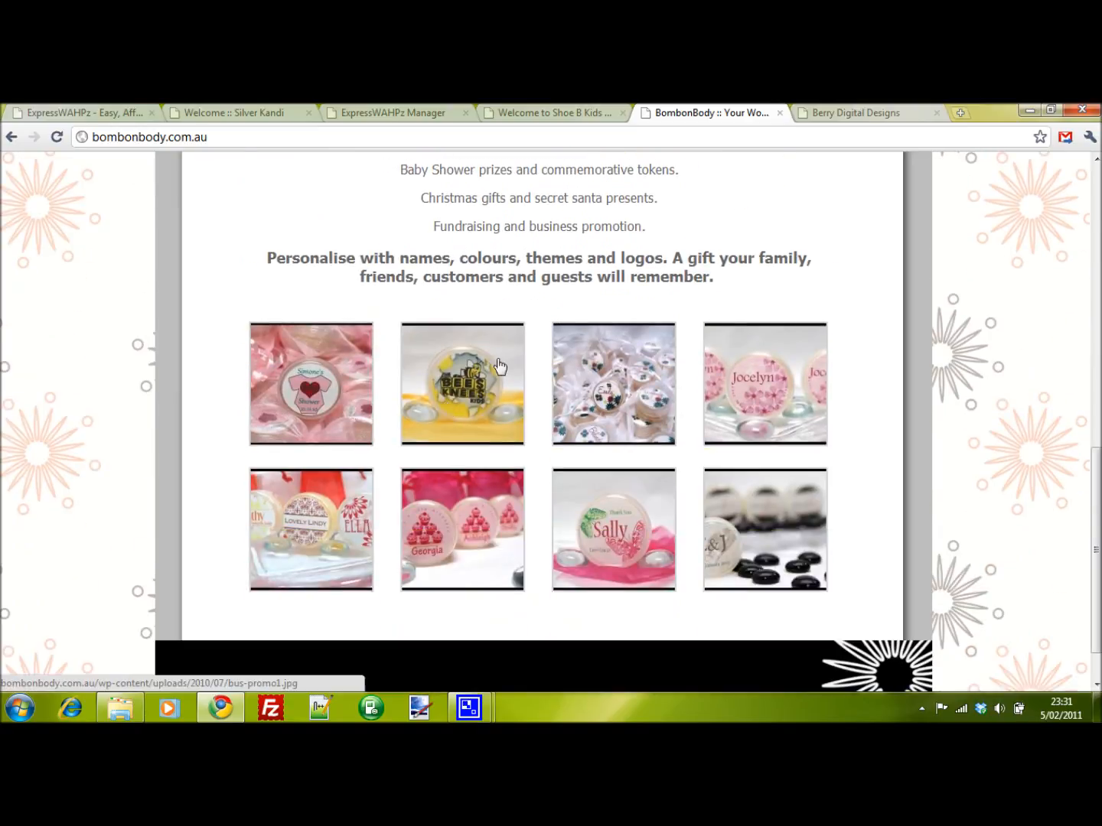
{"action": "scroll", "coordinate": [444, 411], "scroll_direction": "up", "scroll_amount": 4}
- Browse the Berry Digital Designs site and return to the Silver Kandi site
{"action": "left_click", "coordinate": [858, 113]}
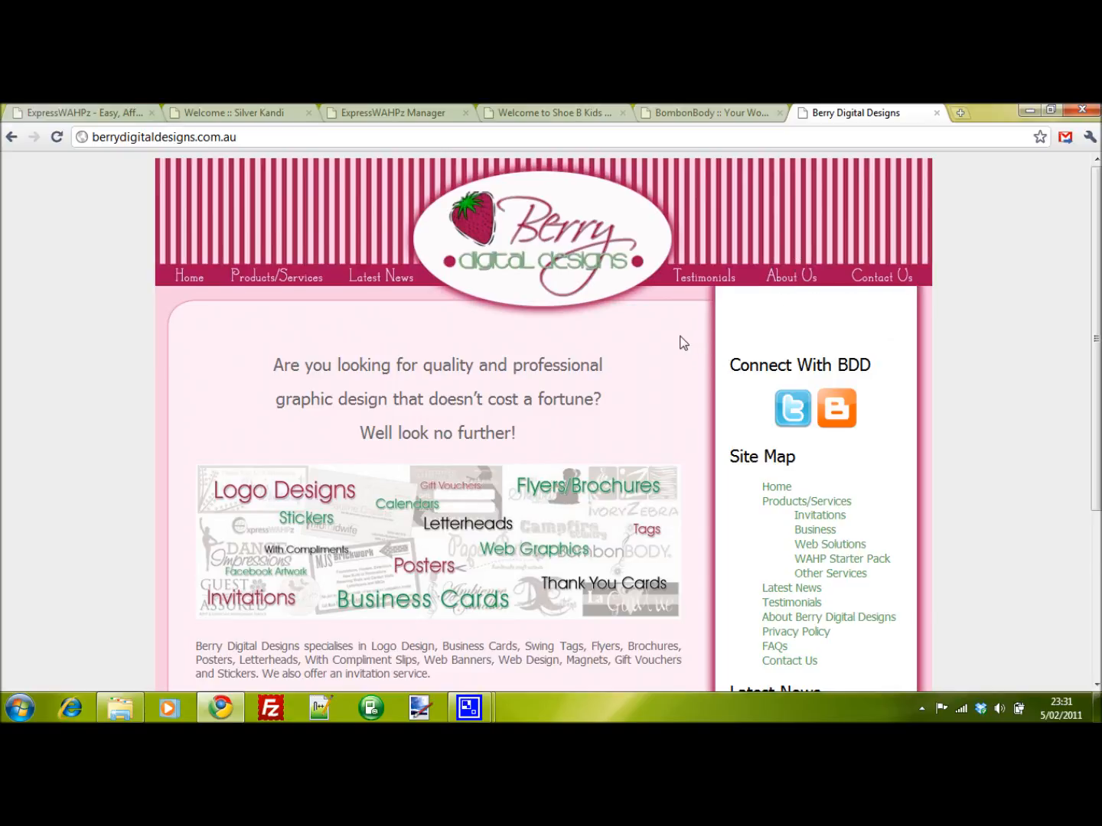
{"action": "scroll", "coordinate": [681, 348], "scroll_direction": "down", "scroll_amount": 2}
{"action": "scroll", "coordinate": [678, 348], "scroll_direction": "up", "scroll_amount": 1}
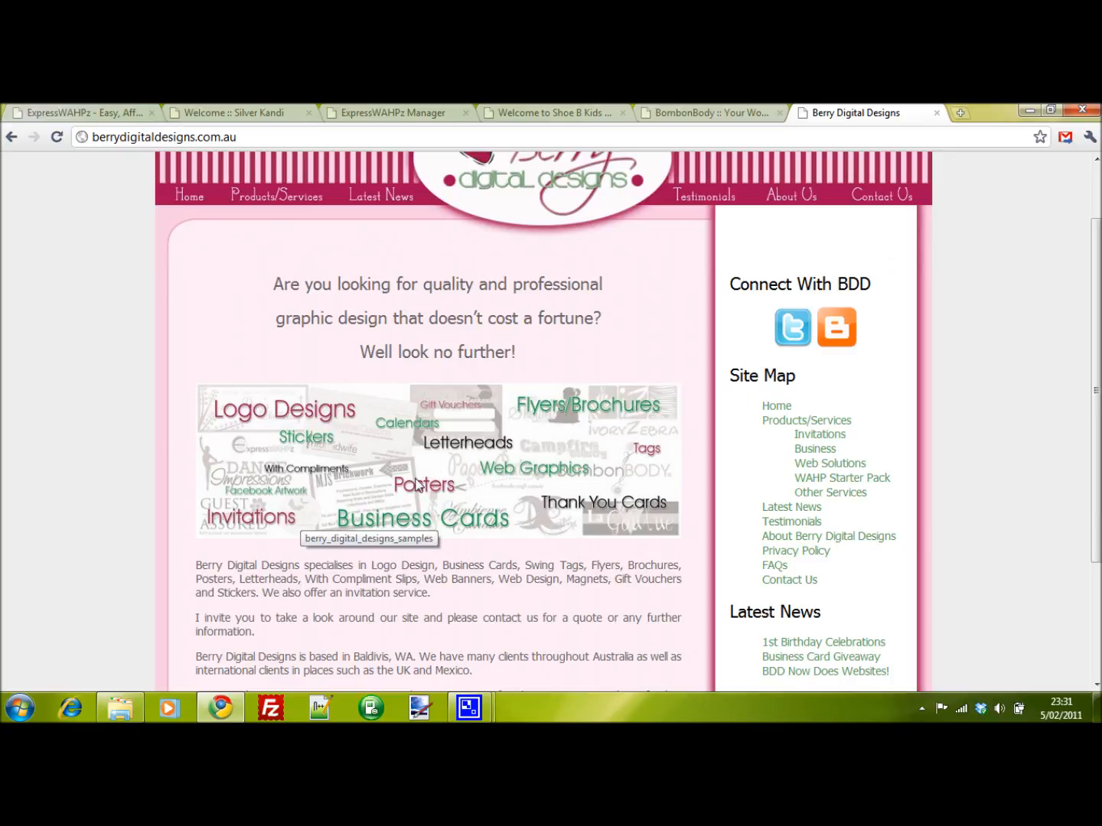
{"action": "scroll", "coordinate": [496, 443], "scroll_direction": "up", "scroll_amount": 1}
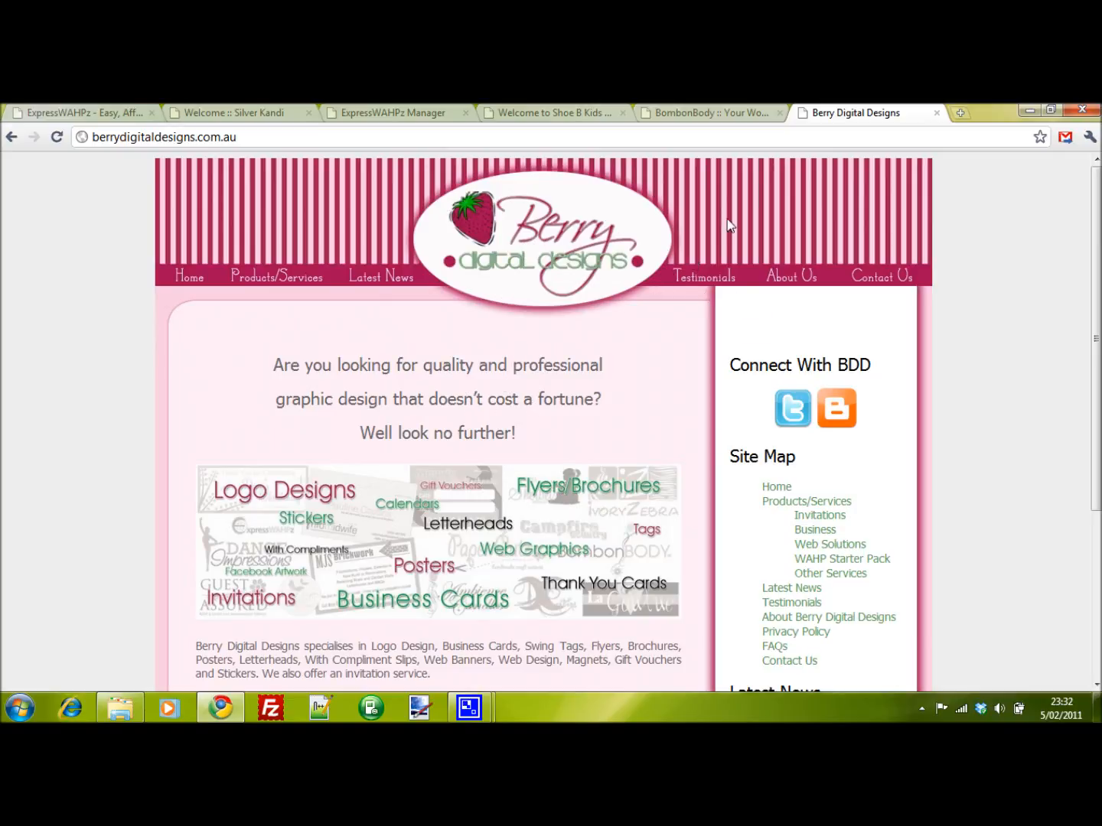
{"action": "left_click", "coordinate": [220, 114]}
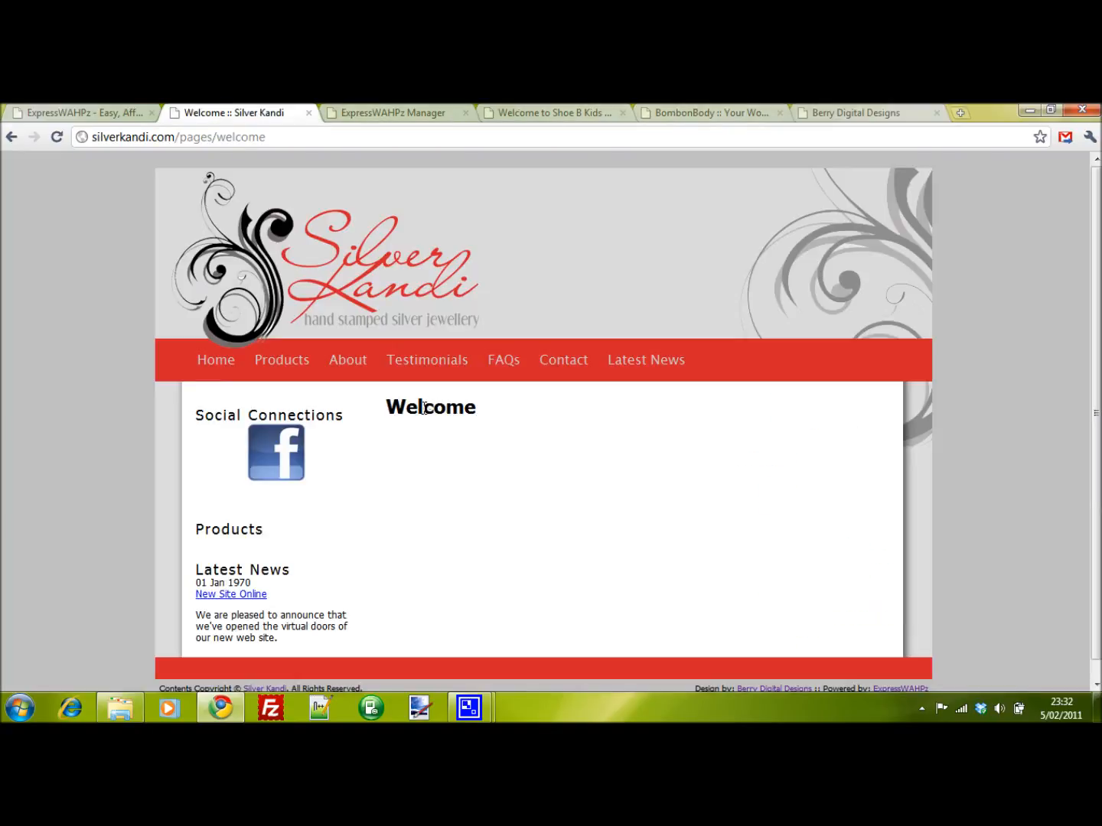
- Open the home page's content editor in the ExpressWAHPz manager
{"action": "left_click", "coordinate": [378, 113]}
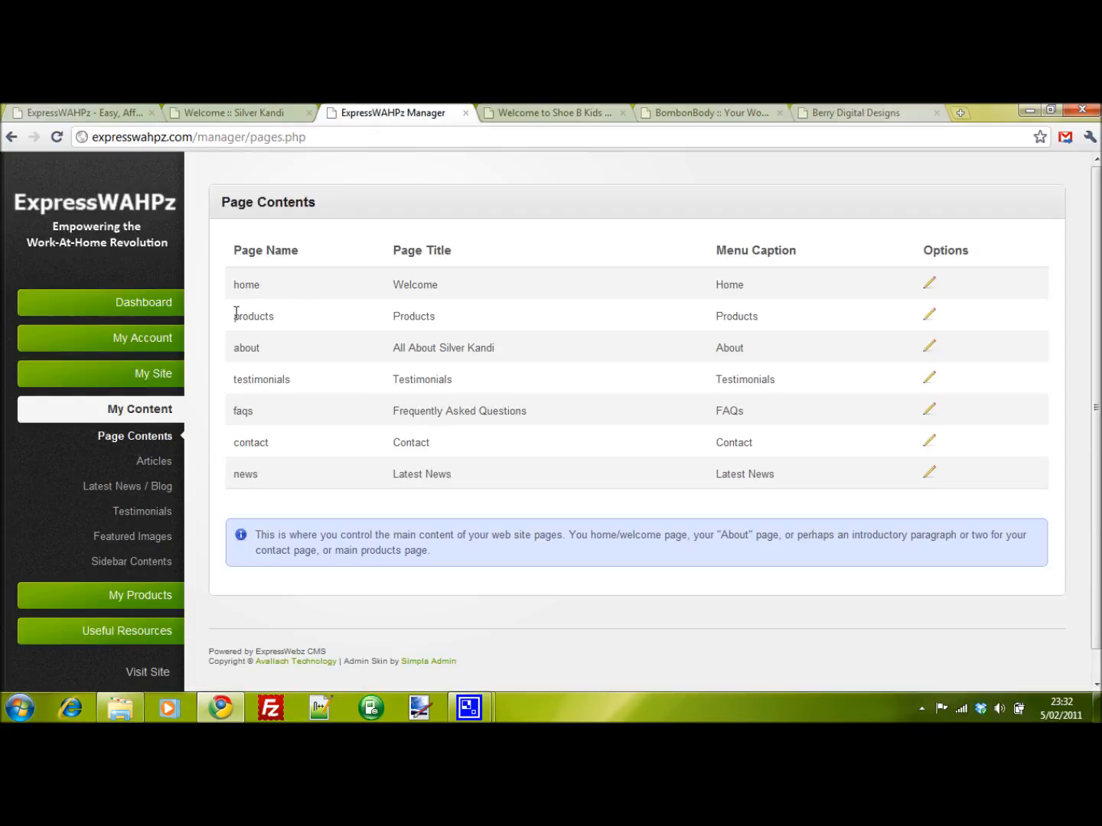
{"action": "left_click", "coordinate": [928, 286]}
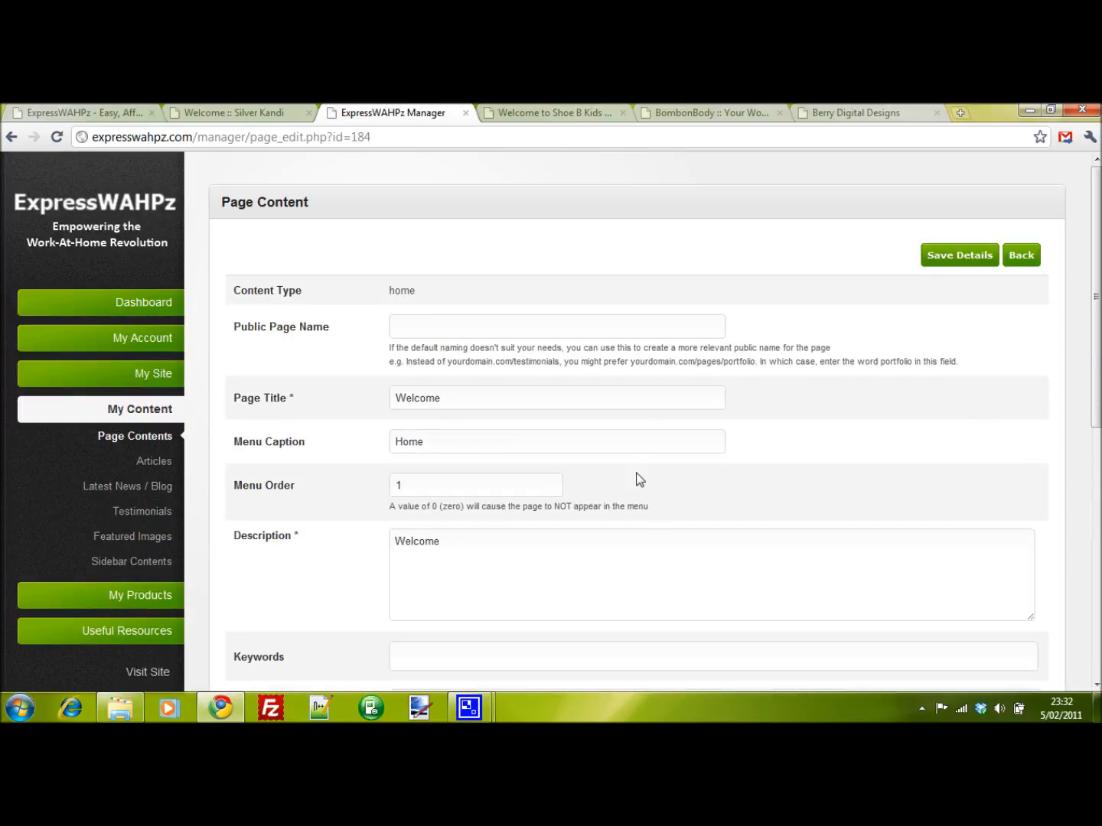
{"action": "scroll", "coordinate": [631, 471], "scroll_direction": "down", "scroll_amount": 2}
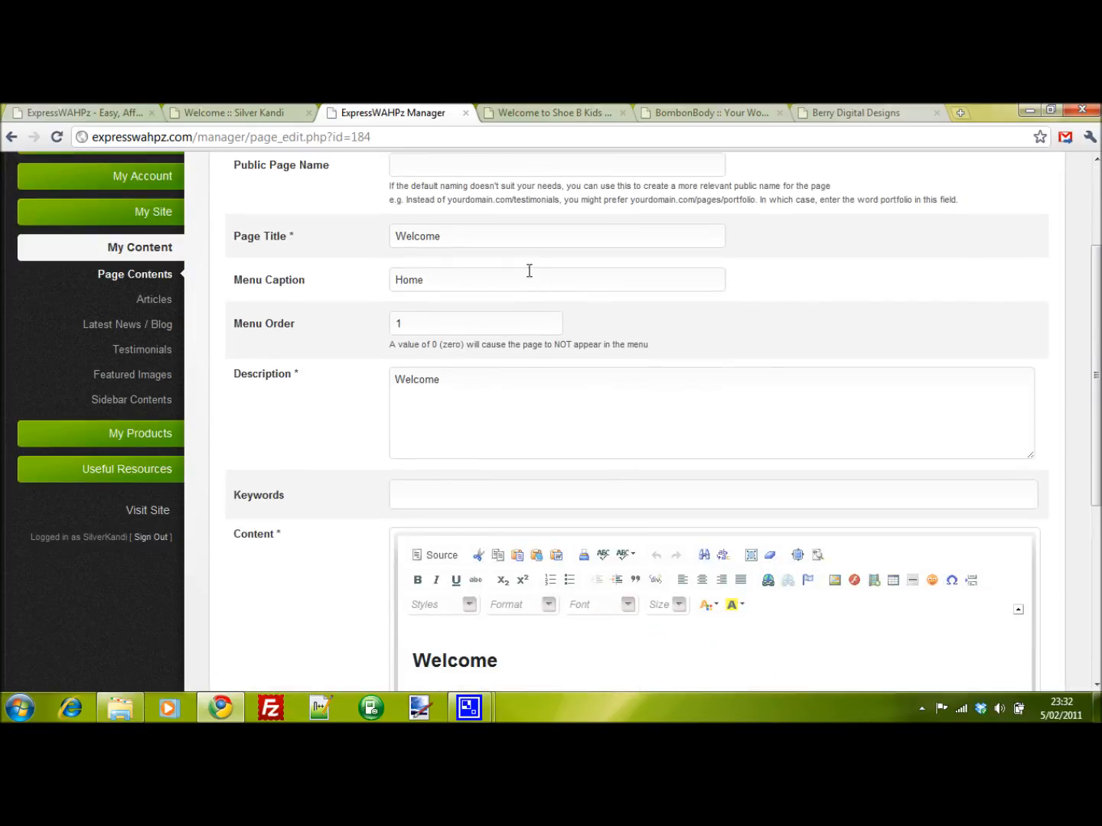
{"action": "scroll", "coordinate": [529, 270], "scroll_direction": "up", "scroll_amount": 1}
- Set the home page title to "Welcome To Silver Kandi"
{"action": "left_click_drag", "start_coordinate": [501, 317], "coordinate": [386, 313]}
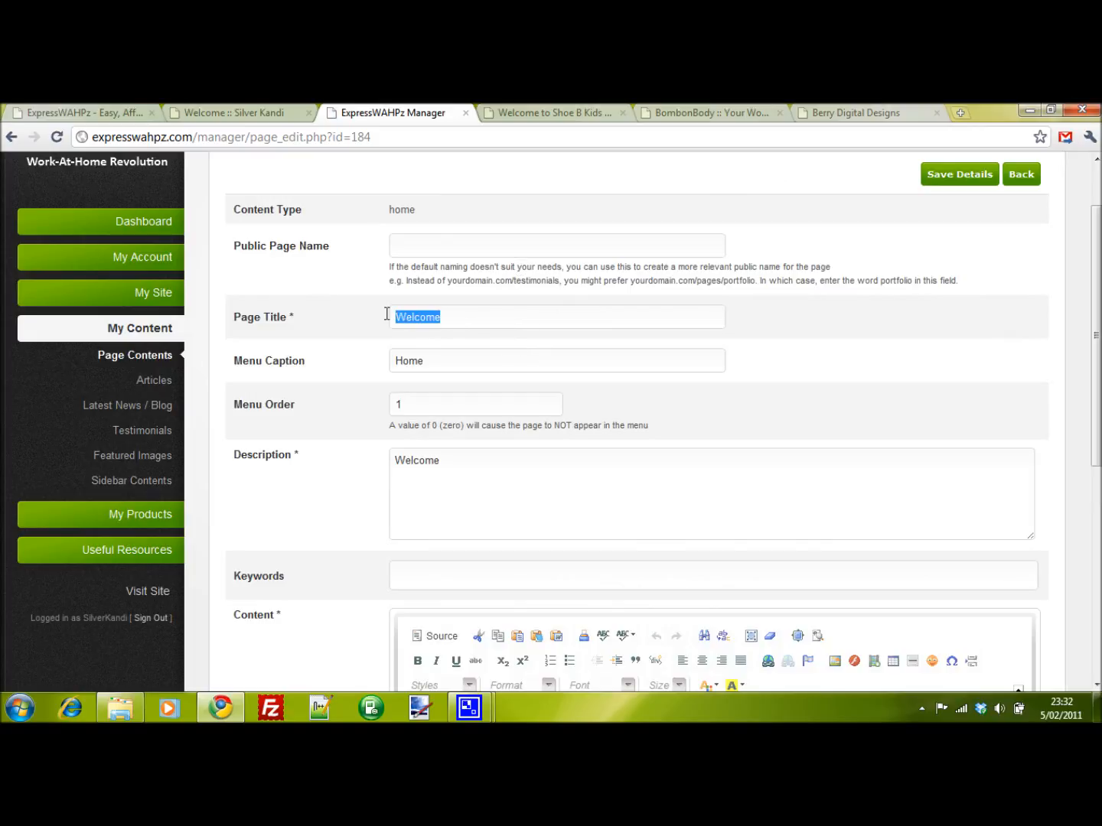
{"action": "left_click", "coordinate": [276, 112]}
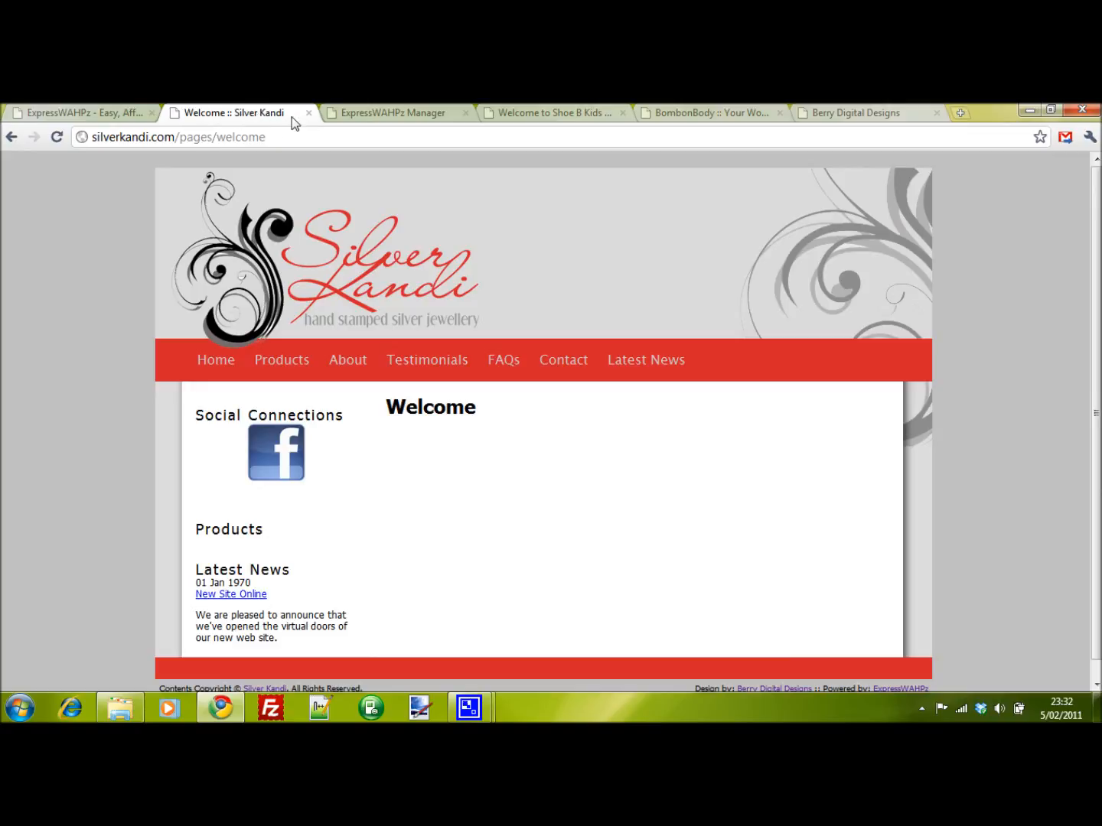
{"action": "left_click", "coordinate": [392, 113]}
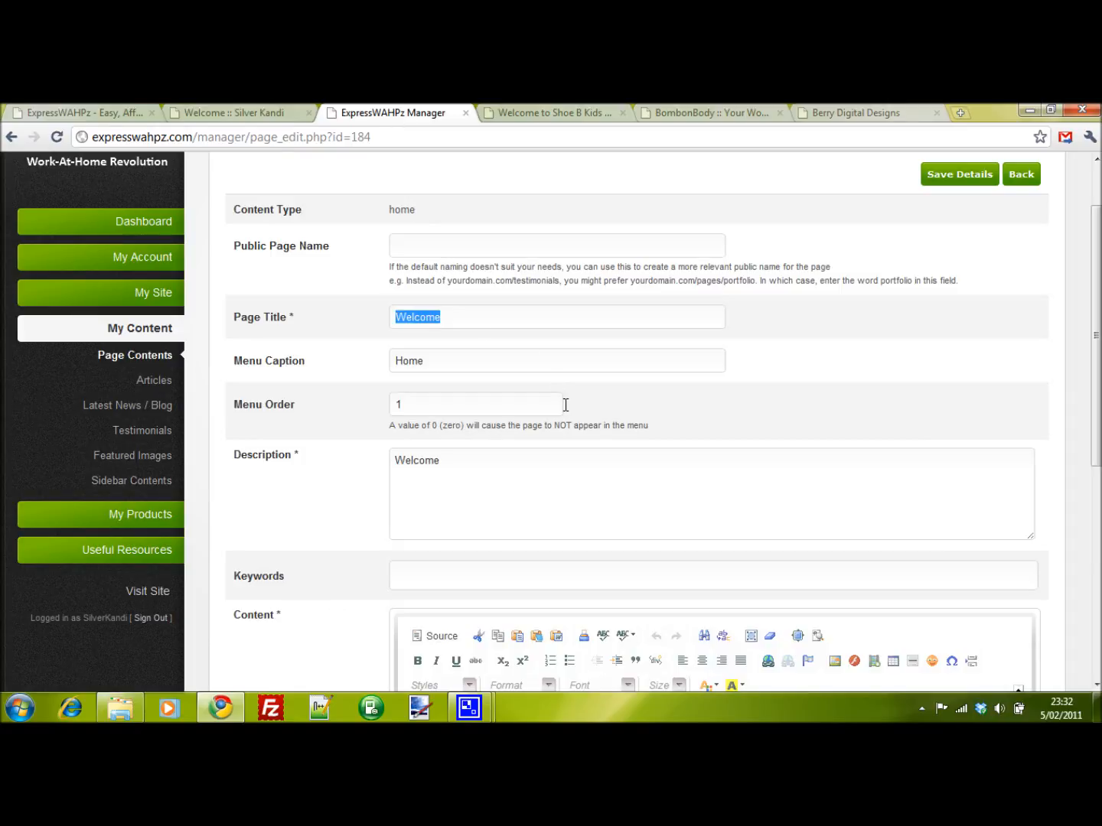
{"action": "type", "text": "Silver Kandi"}
{"action": "key", "text": "Home"}
{"action": "type", "text": "Welcome To"}
{"action": "key", "text": "End"}
- Replace the description with "Silver Kandi produces a unique range of personalised and hand-stamped silver jewellery."
{"action": "left_click", "coordinate": [465, 362]}
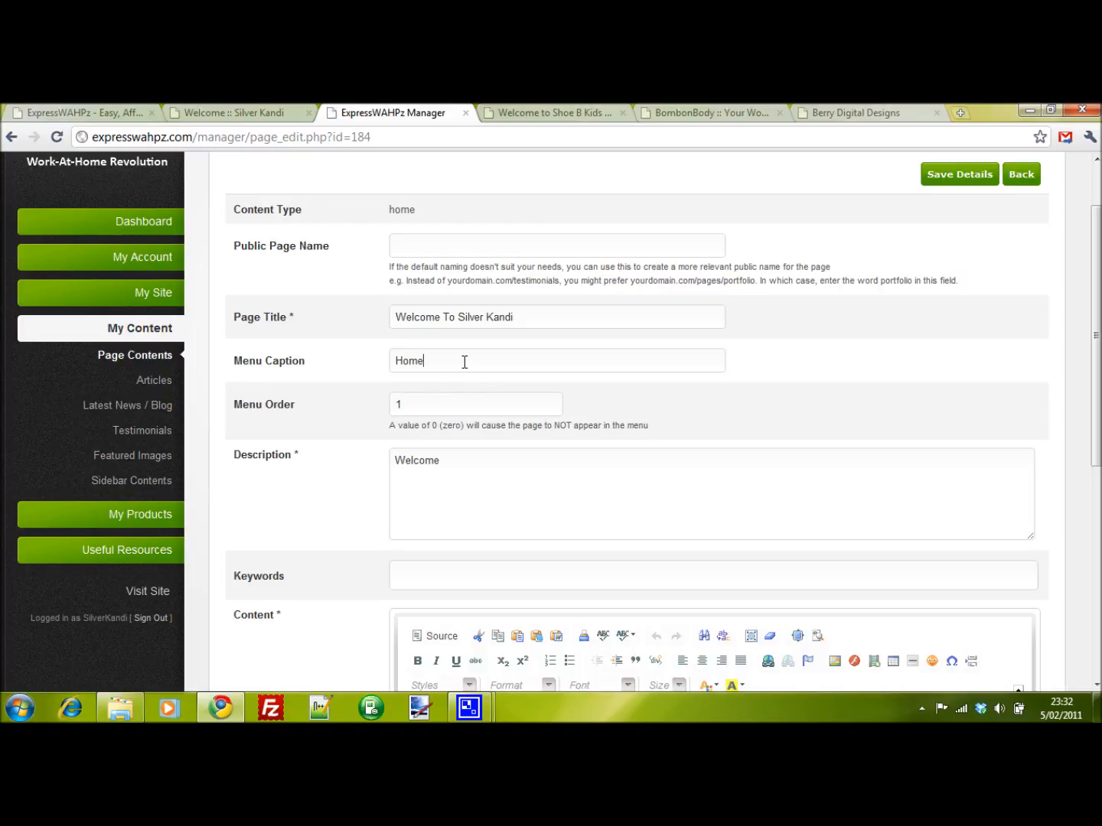
{"action": "left_click", "coordinate": [244, 114]}
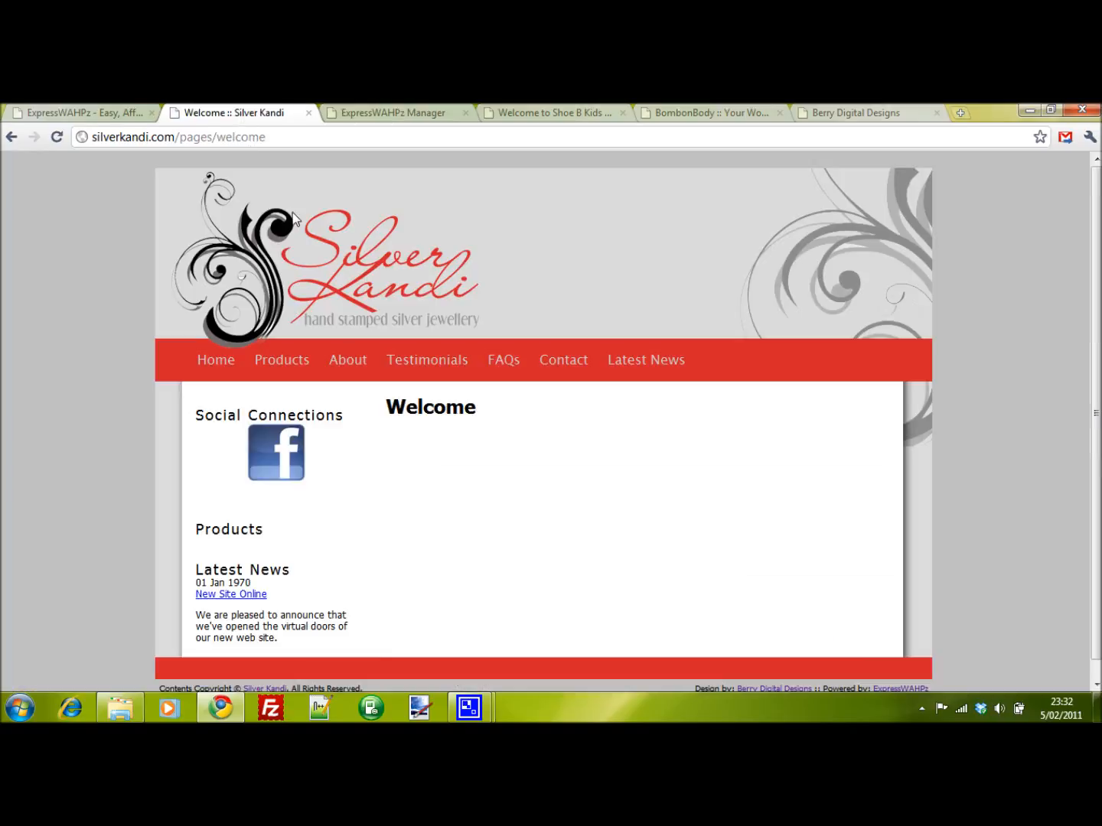
{"action": "left_click", "coordinate": [377, 114]}
{"action": "left_click_drag", "start_coordinate": [468, 459], "coordinate": [331, 446]}
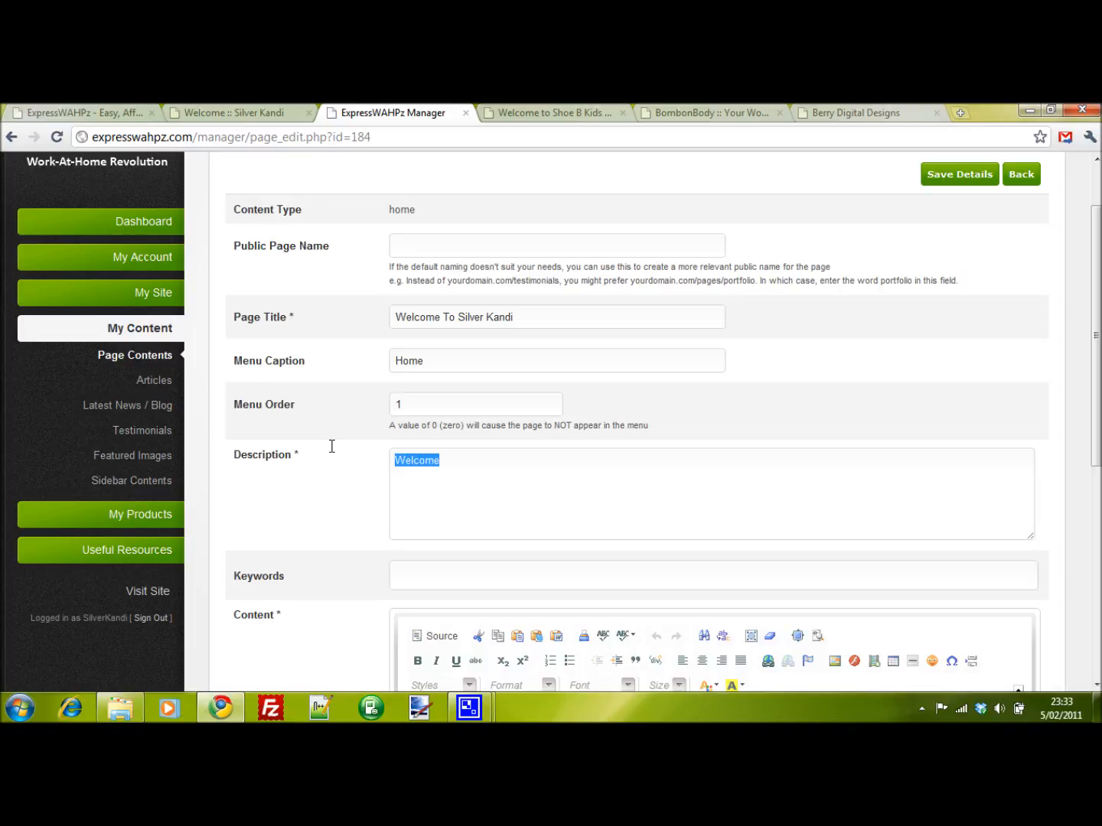
{"action": "type", "text": "Silver kandi"}
{"action": "key", "text": "Left"}
{"action": "key", "text": "Left"}
{"action": "key", "text": "Left"}
{"action": "key", "text": "Left"}
{"action": "key", "text": "Left"}
{"action": "key", "text": "Left"}
{"action": "key", "text": "Delete"}
{"action": "type", "text": "K"}
{"action": "key", "text": "Right"}
{"action": "key", "text": "Right"}
{"action": "key", "text": "Right"}
{"action": "key", "text": "Right"}
{"action": "key", "text": "Right"}
{"action": "type", "text": "produces a unique range of personal"}
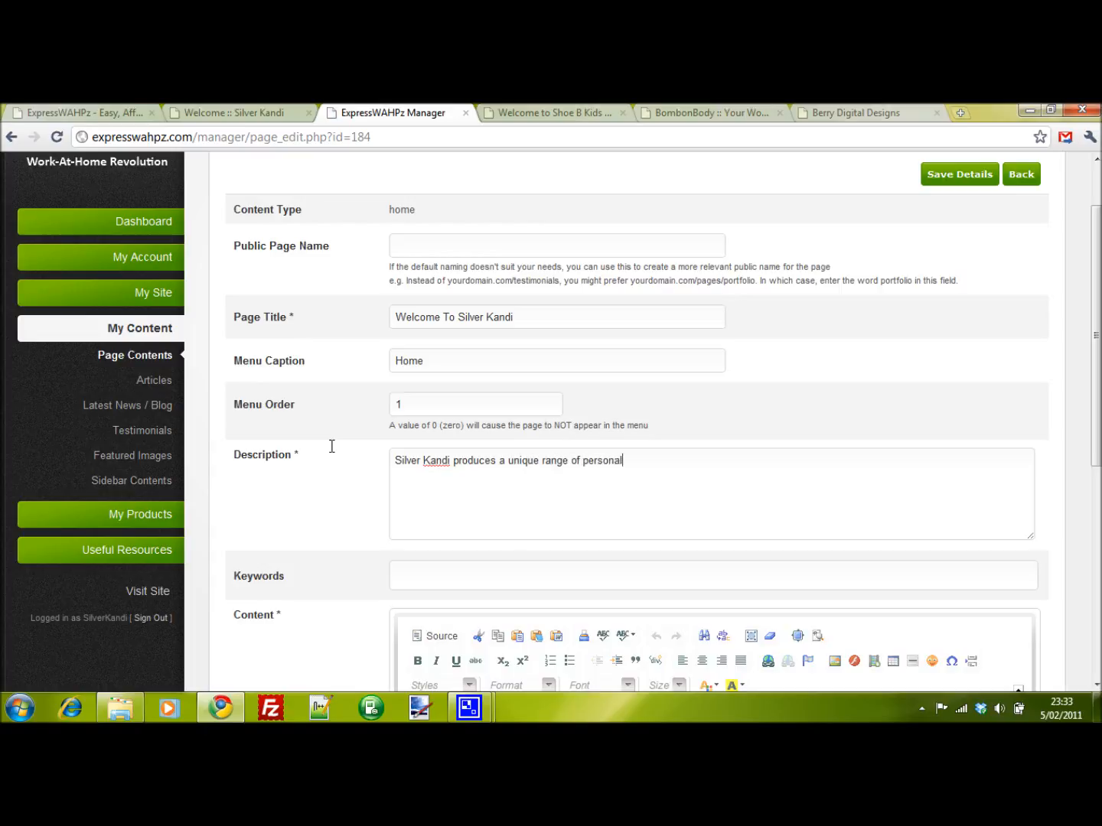
{"action": "type", "text": "ised and hand-stamped sil"}
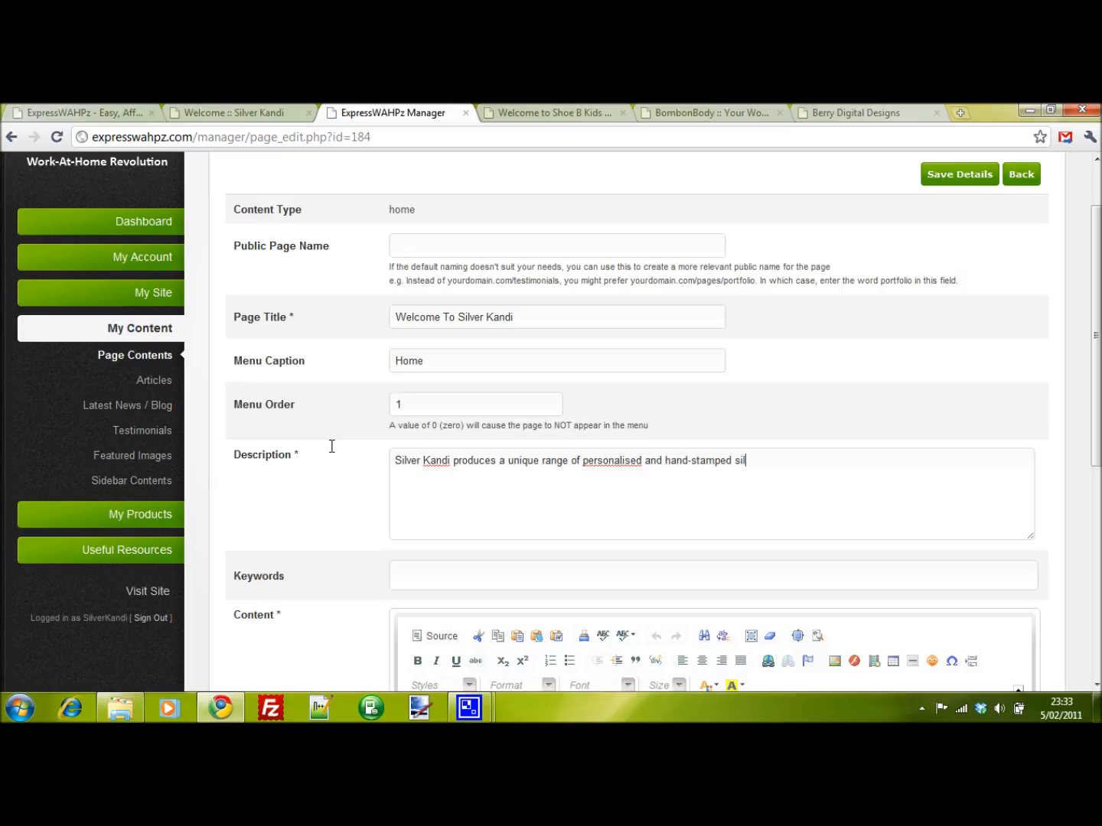
{"action": "type", "text": "ver jewellery."}
- Enter the keywords "silver jewellery,hand-stamped,australia,new south wales,silver kandi"
{"action": "left_click", "coordinate": [617, 582]}
{"action": "type", "text": "silver jewellery,hand-stamped,australia,new south wales,"}
{"action": "type", "text": "silver kand"}
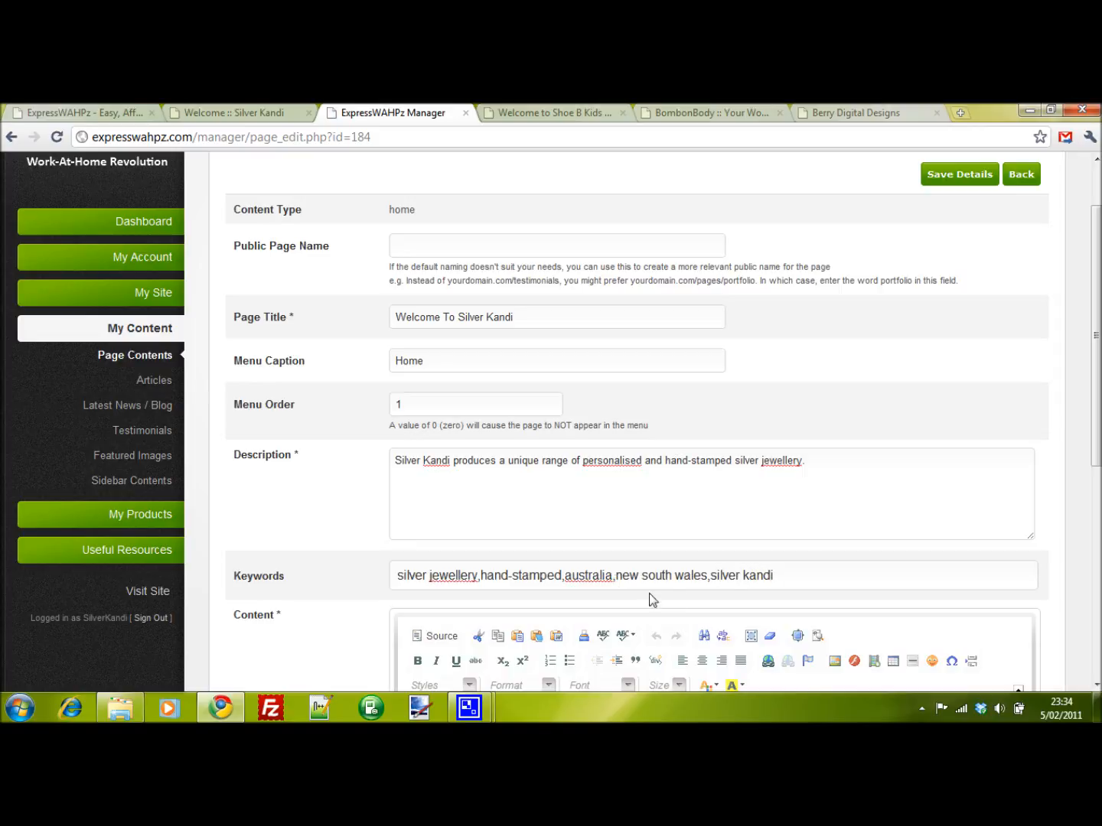
- Change the content heading to "Welcome To Silver Kandi!"
{"action": "scroll", "coordinate": [829, 570], "scroll_direction": "down", "scroll_amount": 2}
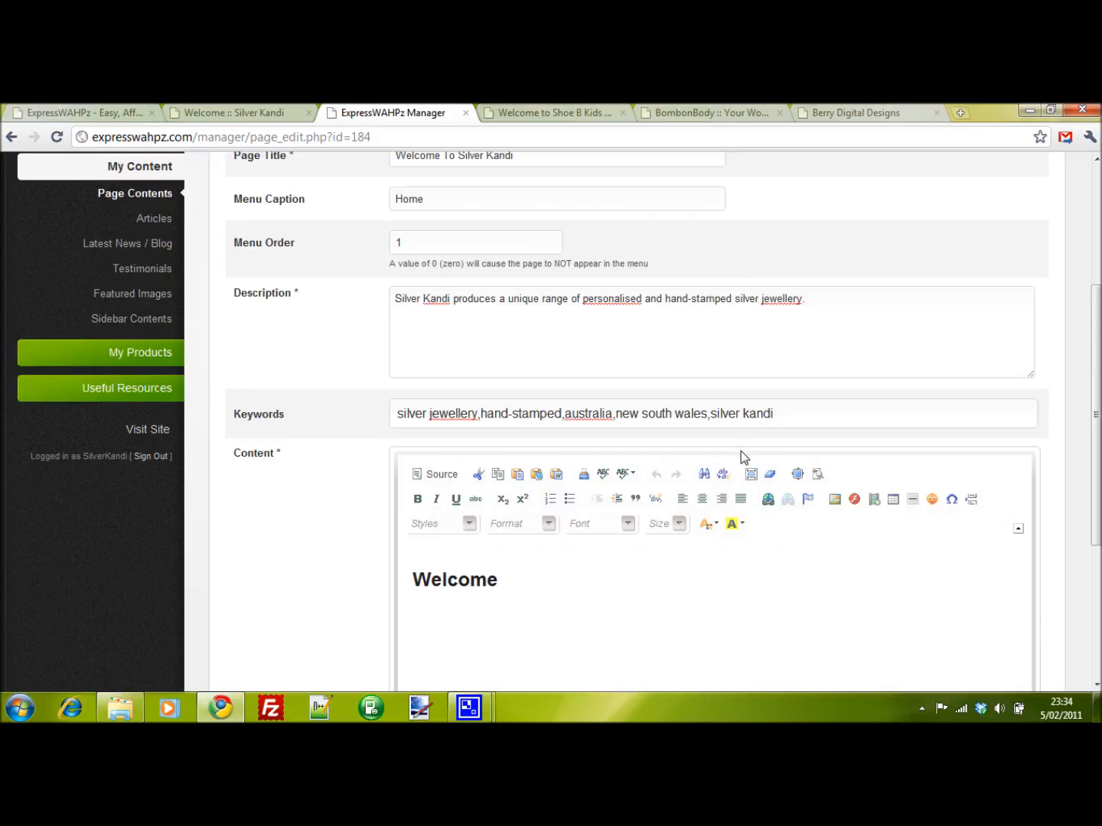
{"action": "scroll", "coordinate": [744, 446], "scroll_direction": "down", "scroll_amount": 4}
{"action": "scroll", "coordinate": [802, 443], "scroll_direction": "up", "scroll_amount": 2}
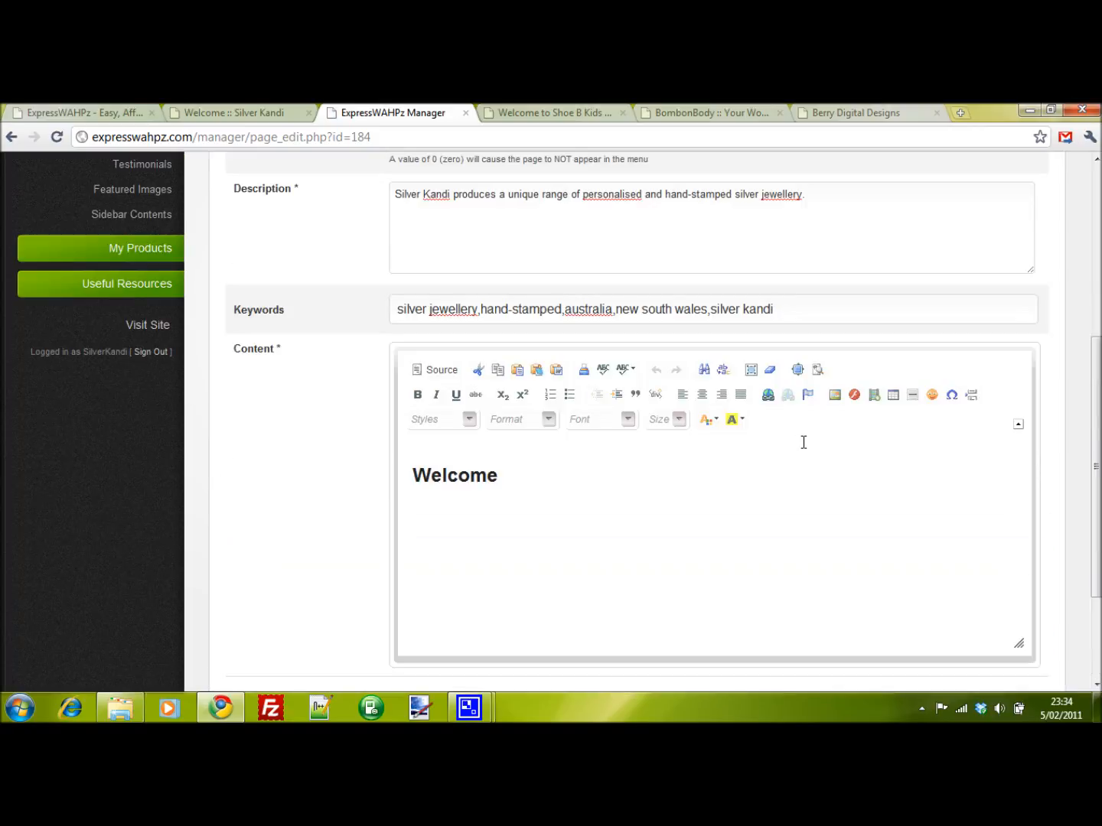
{"action": "left_click", "coordinate": [533, 476]}
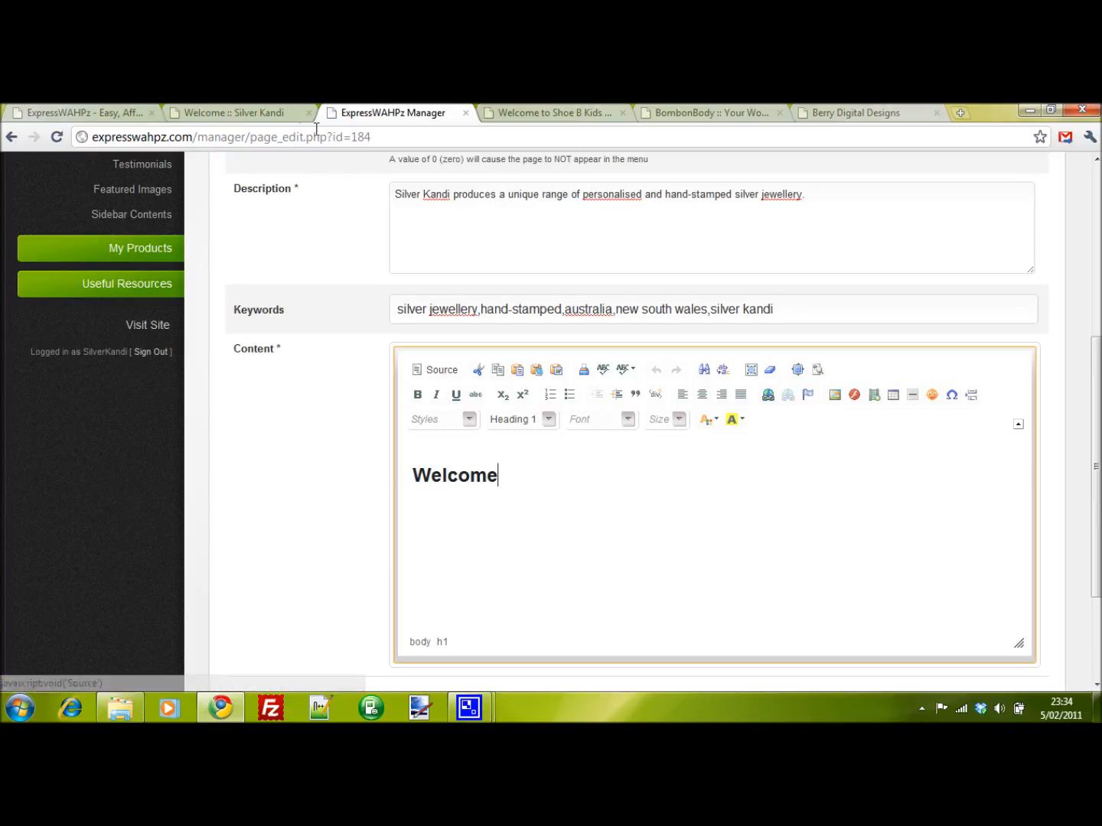
{"action": "left_click", "coordinate": [265, 113]}
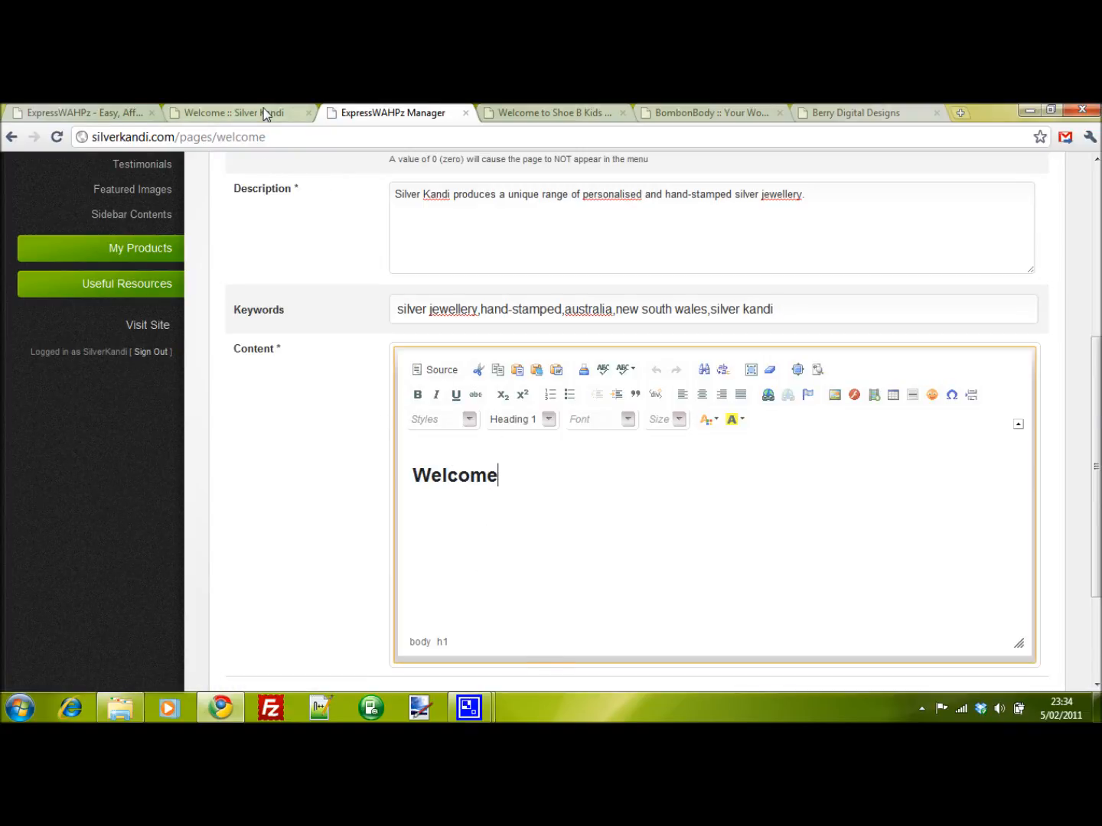
{"action": "left_click", "coordinate": [376, 112]}
{"action": "type", "text": "T"}
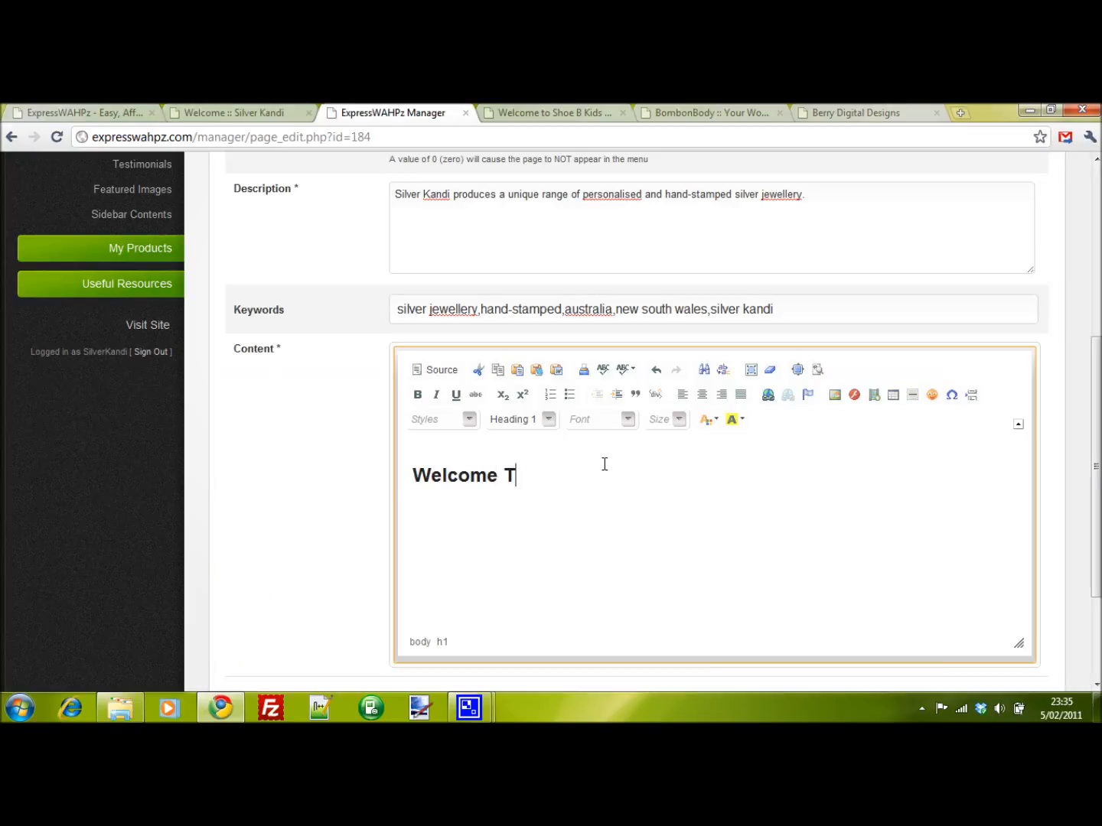
{"action": "type", "text": "o Silver kandi"}
{"action": "left_click", "coordinate": [604, 464]}
{"action": "key", "text": "BackSpace"}
{"action": "type", "text": "Kandi!"}
- Select the whole welcome heading, centre it and colour it red
{"action": "key", "text": "ctrl+a"}
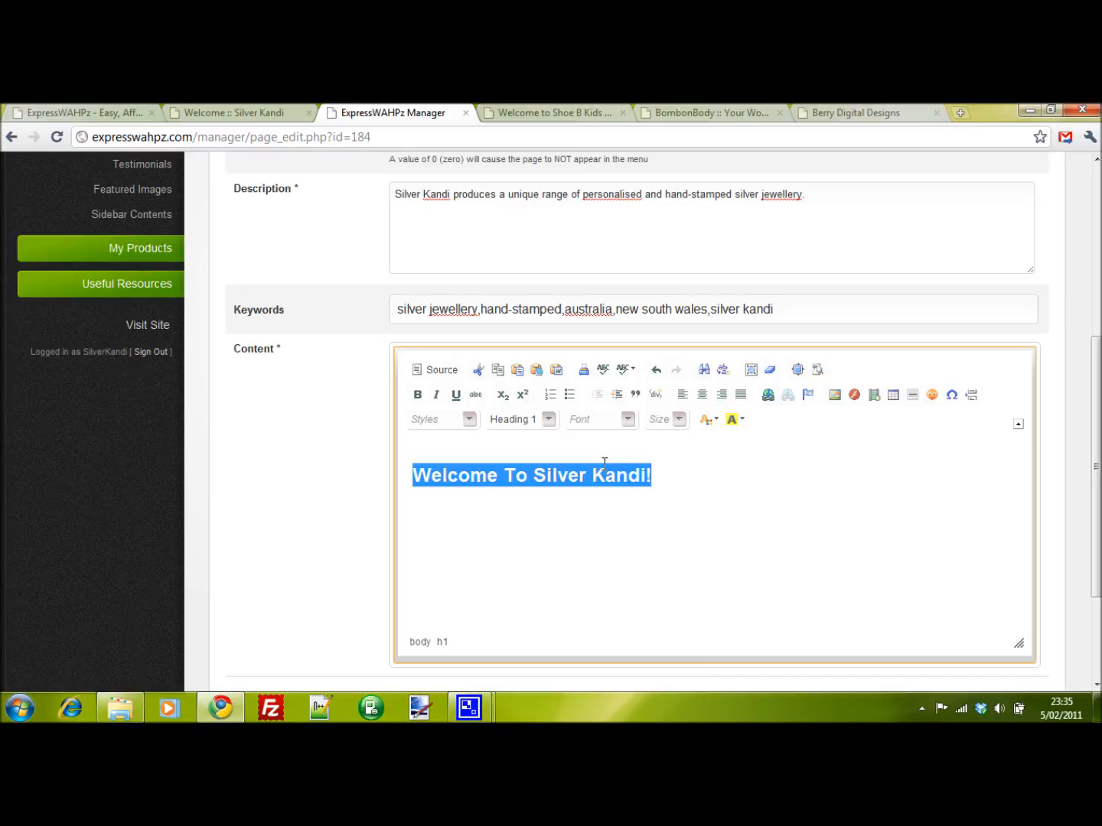
{"action": "left_click", "coordinate": [702, 395]}
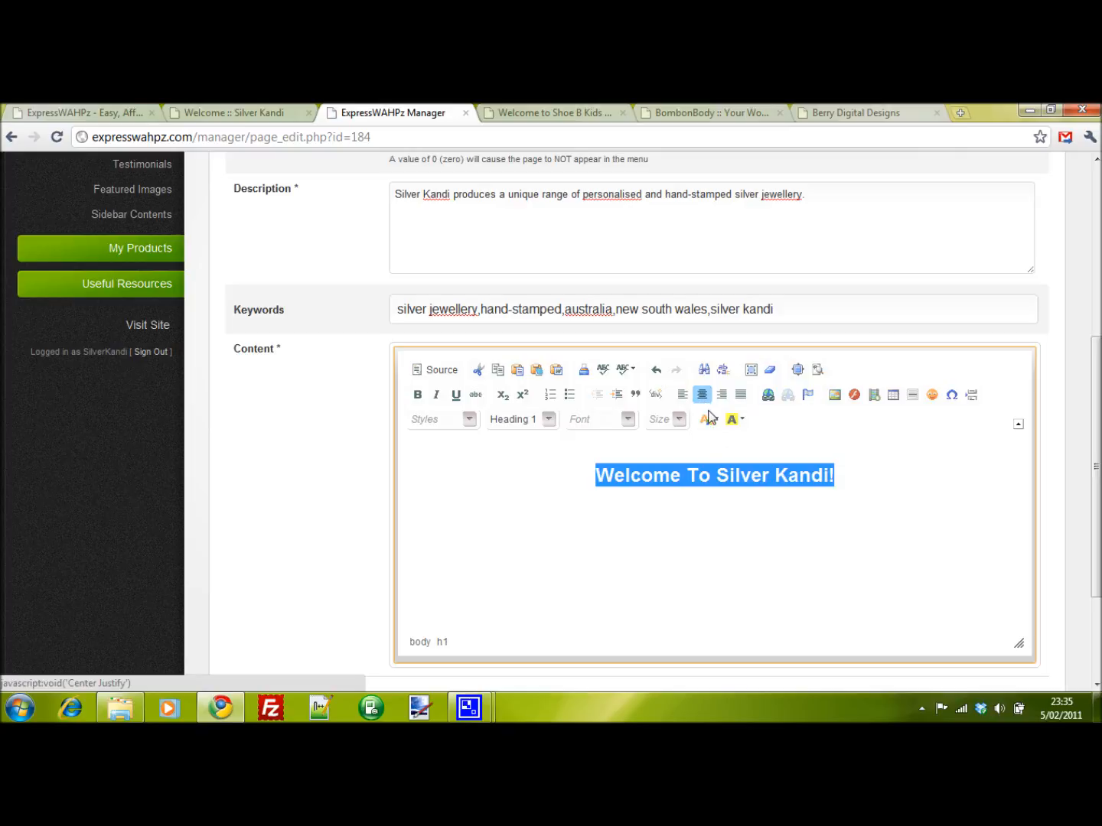
{"action": "left_click", "coordinate": [714, 421]}
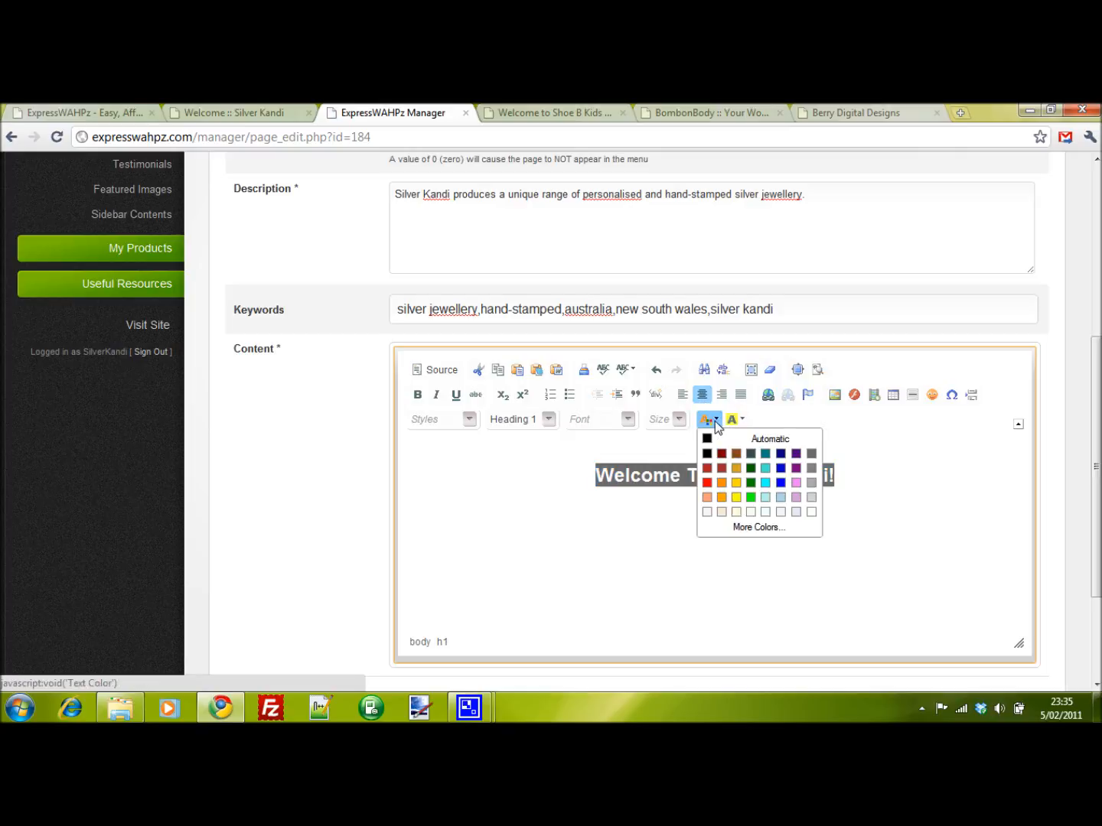
{"action": "left_click", "coordinate": [707, 482]}
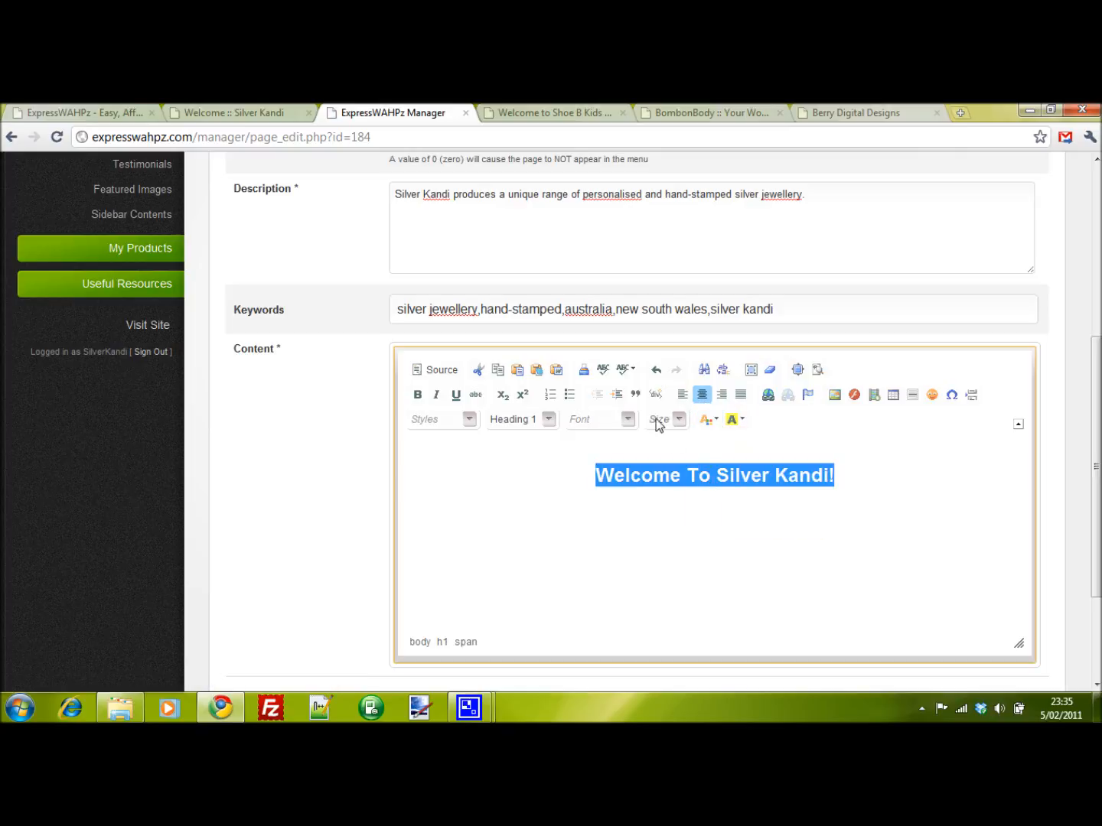
- Set the welcome heading's font size to 26
{"action": "left_click", "coordinate": [678, 423]}
{"action": "left_click_drag", "start_coordinate": [733, 459], "coordinate": [739, 504]}
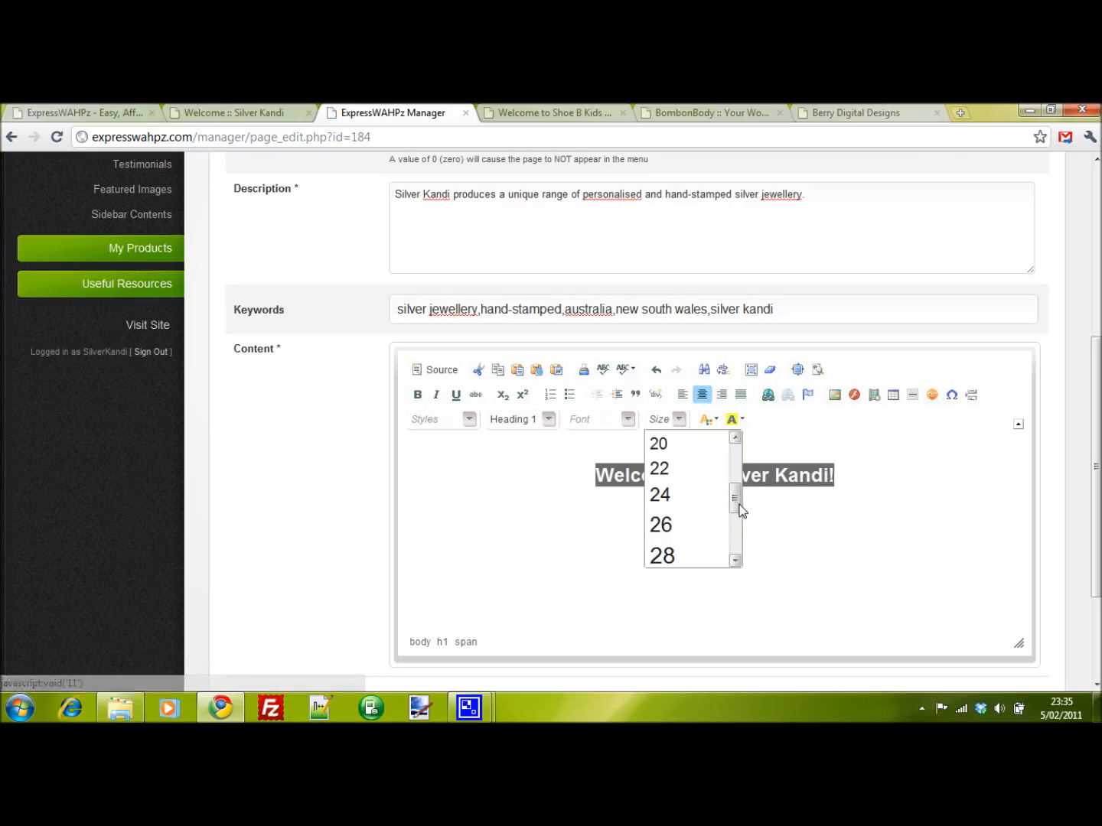
{"action": "left_click", "coordinate": [686, 528]}
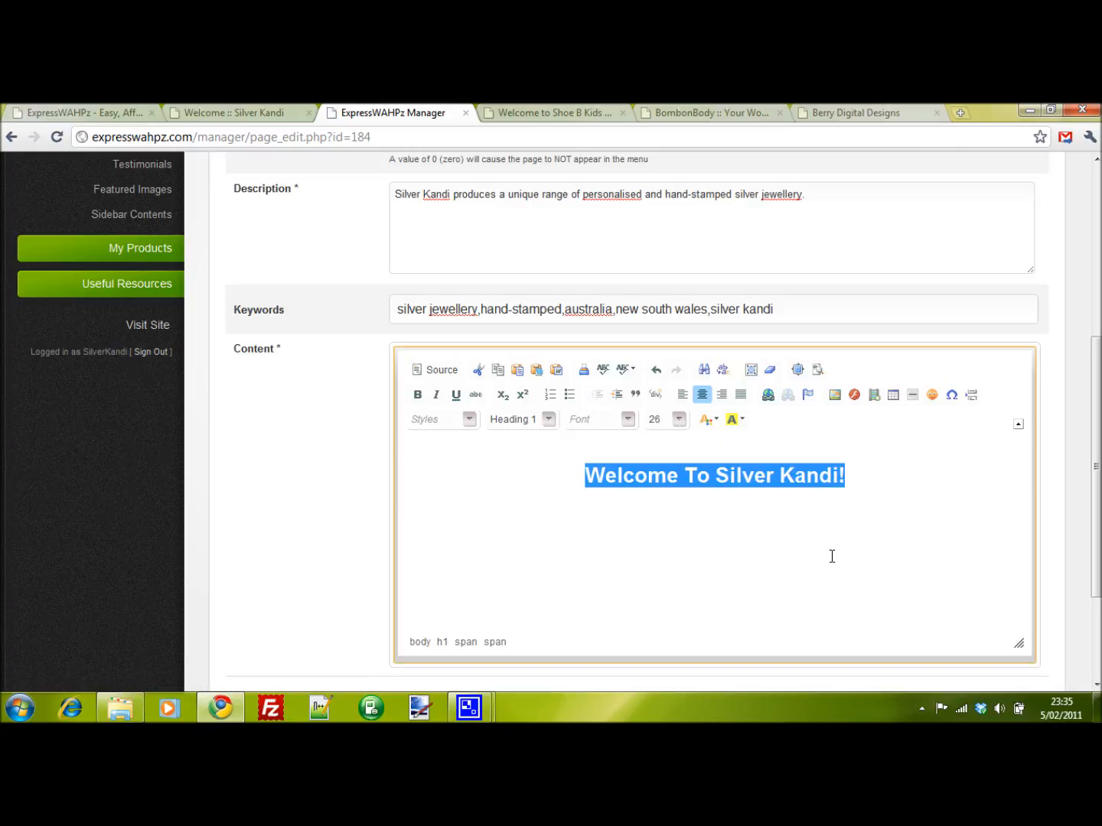
- Save the page details and refresh the live Silver Kandi welcome page
{"action": "scroll", "coordinate": [1064, 486], "scroll_direction": "up", "scroll_amount": 5}
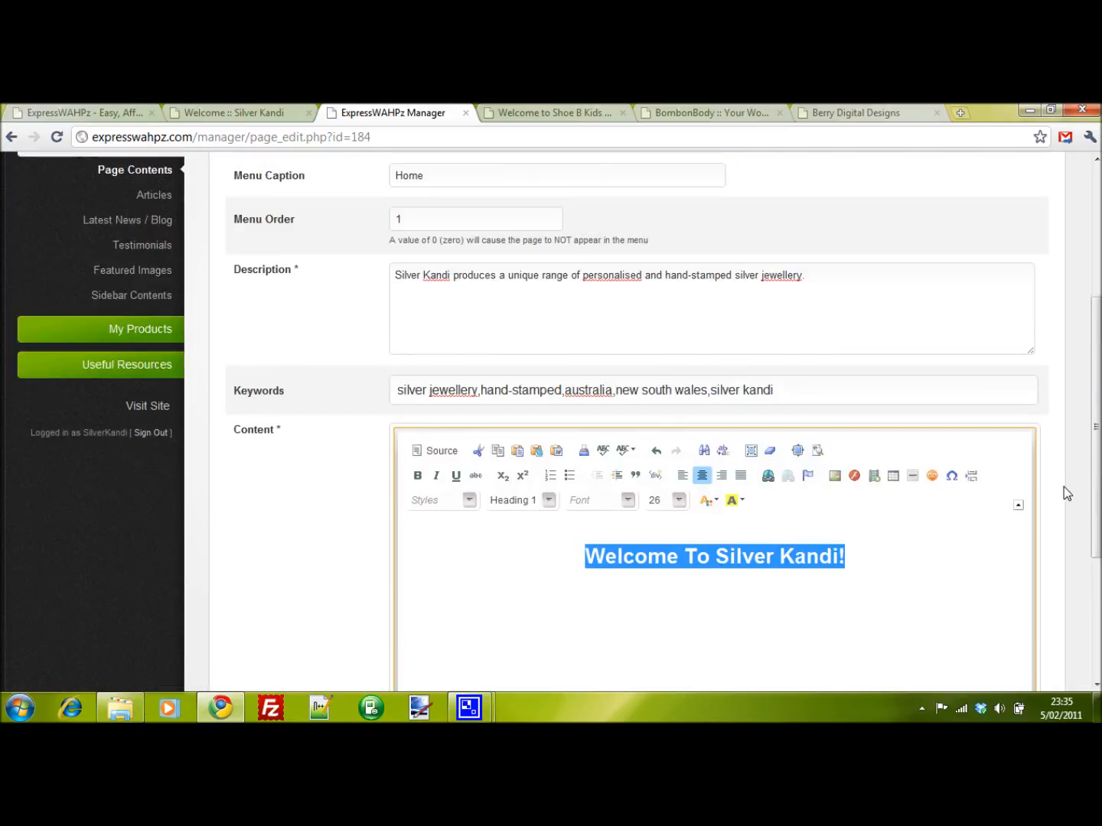
{"action": "left_click", "coordinate": [958, 260]}
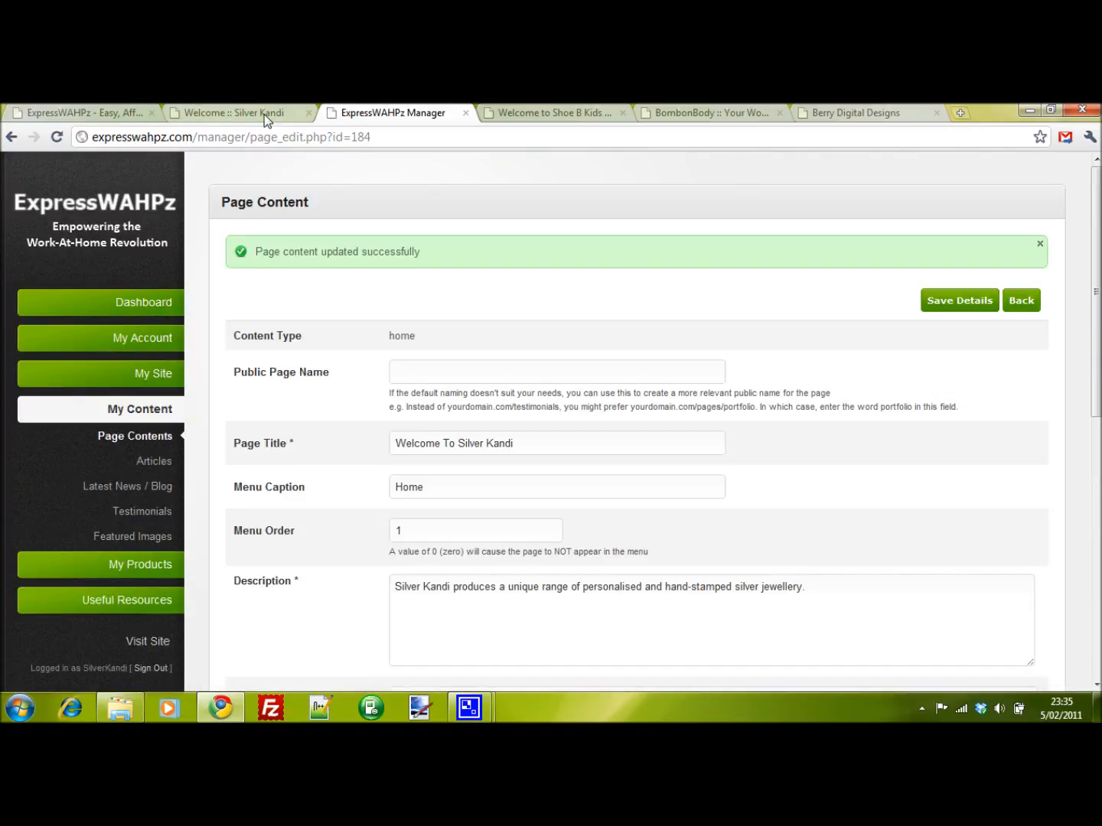
{"action": "left_click", "coordinate": [265, 113]}
{"action": "key", "text": "F5"}
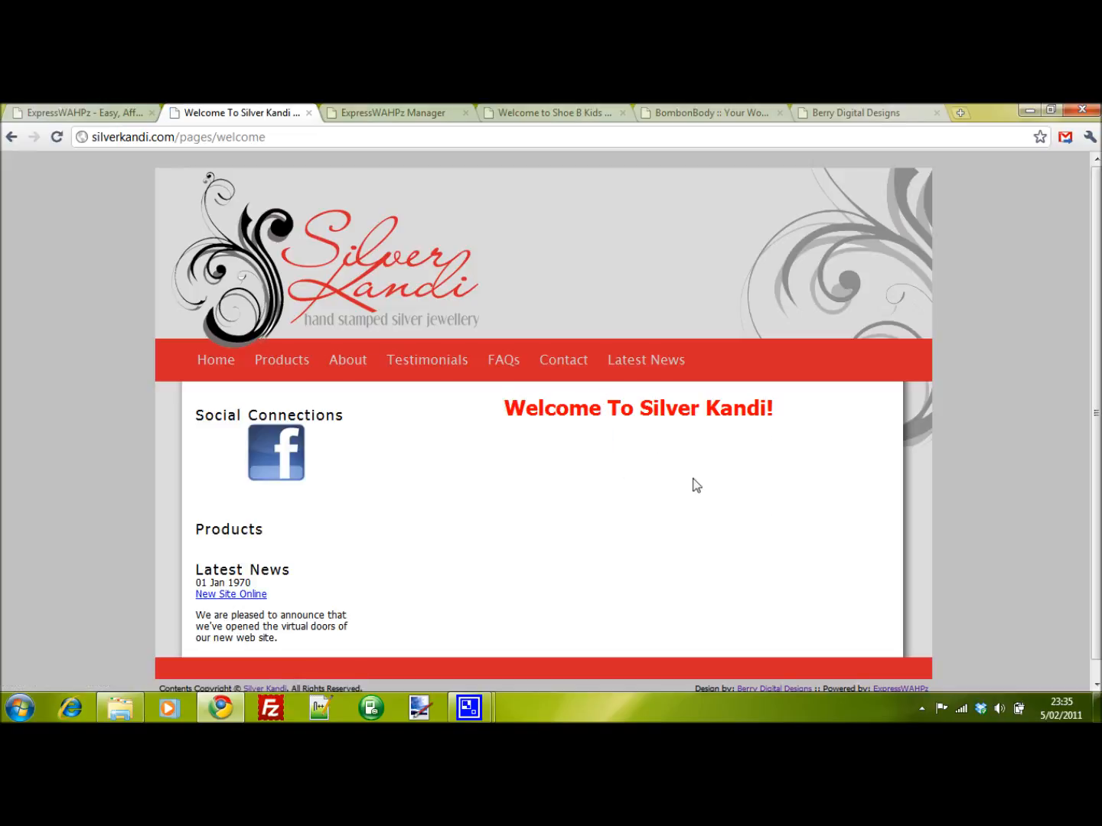
- Add a paragraph below the heading: "Thank you for visiting our web site, we are proud to present our unique range of personalised, hand-stamped silver jewellery."
{"action": "left_click", "coordinate": [424, 112]}
{"action": "scroll", "coordinate": [528, 521], "scroll_direction": "down", "scroll_amount": 6}
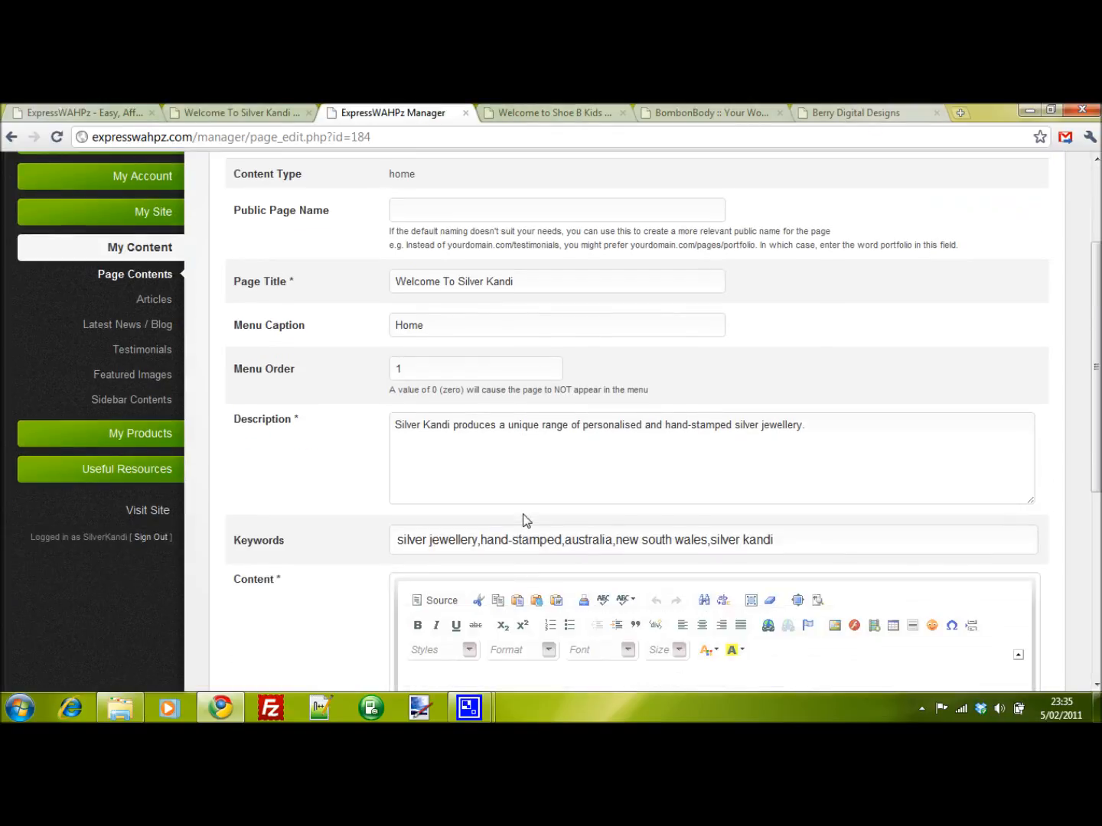
{"action": "left_click", "coordinate": [586, 459]}
{"action": "left_click_drag", "start_coordinate": [629, 442], "coordinate": [652, 439]}
{"action": "key", "text": "End"}
{"action": "key", "text": "Return"}
{"action": "type", "text": "Thanks  yo"}
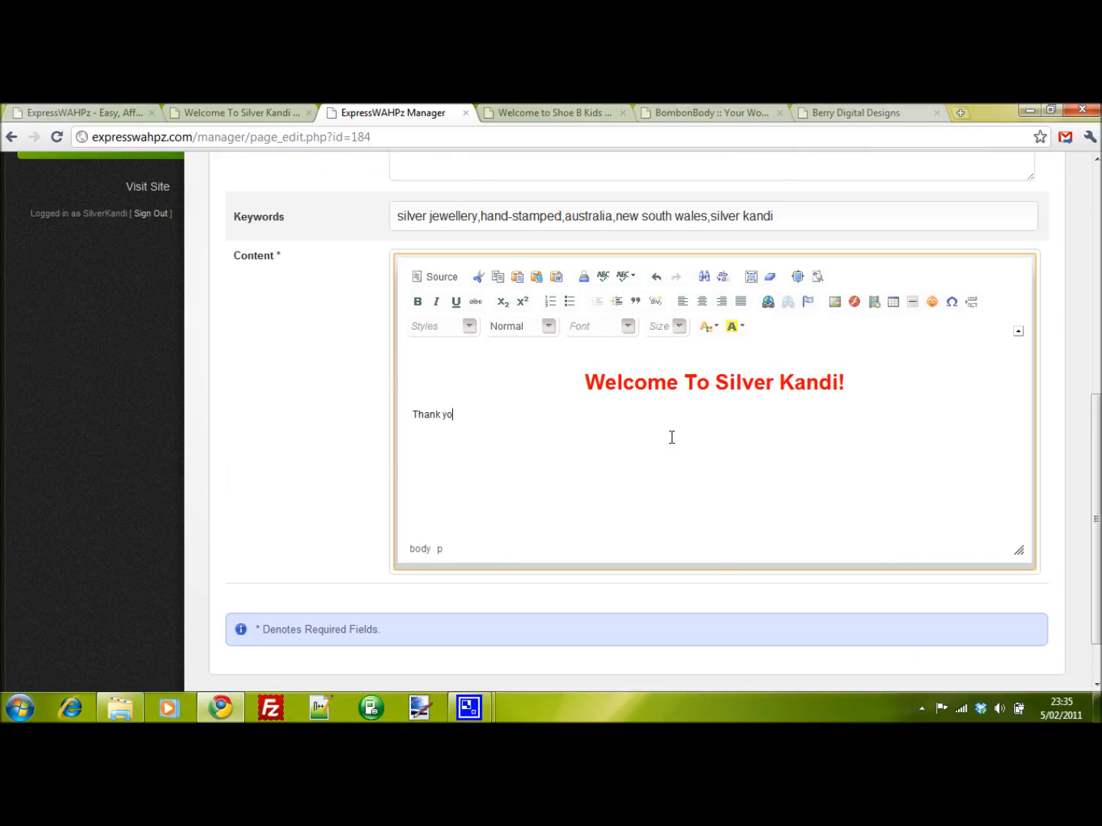
{"action": "type", "text": "u for visiting our web site,"}
{"action": "type", "text": "we are proud to present our unique range of personalised, hand-stamped silver jewellery."}
{"action": "key", "text": "Return"}
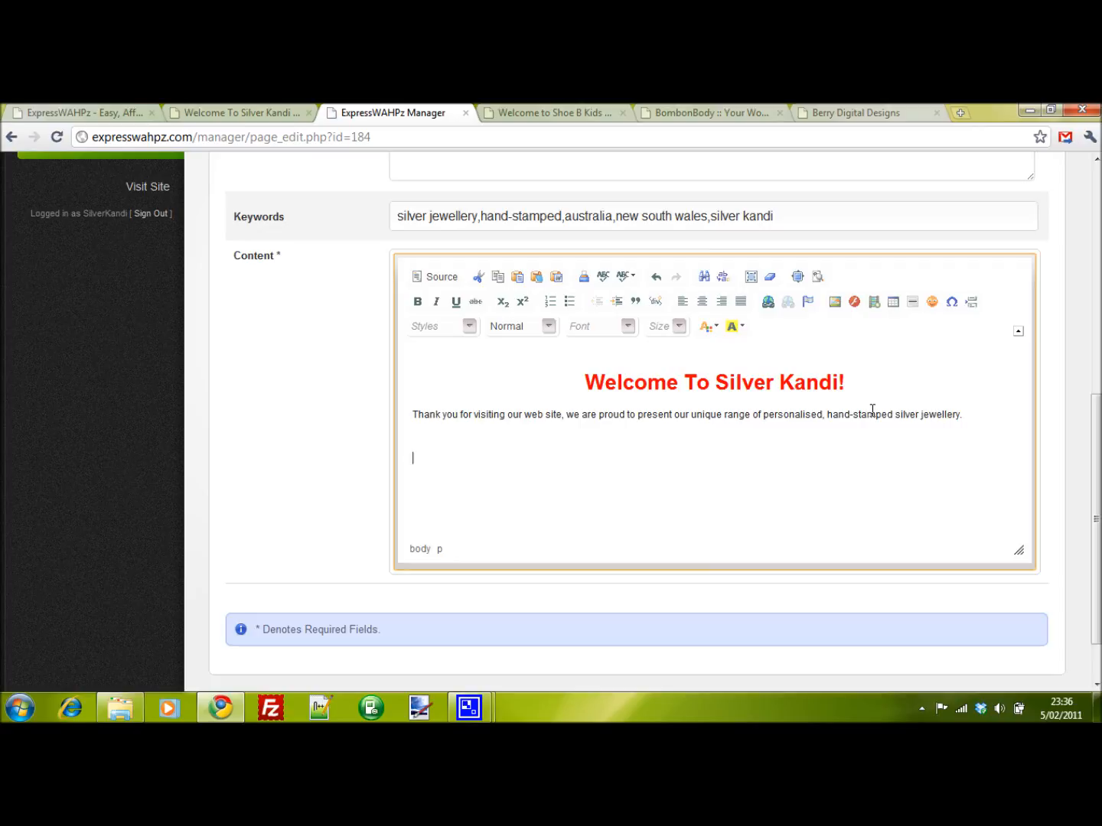
- Add the line "Some key points regarding the products and what makes them unique." and save the page
{"action": "type", "text": "Some key points regarding the products and what makes them unique."}
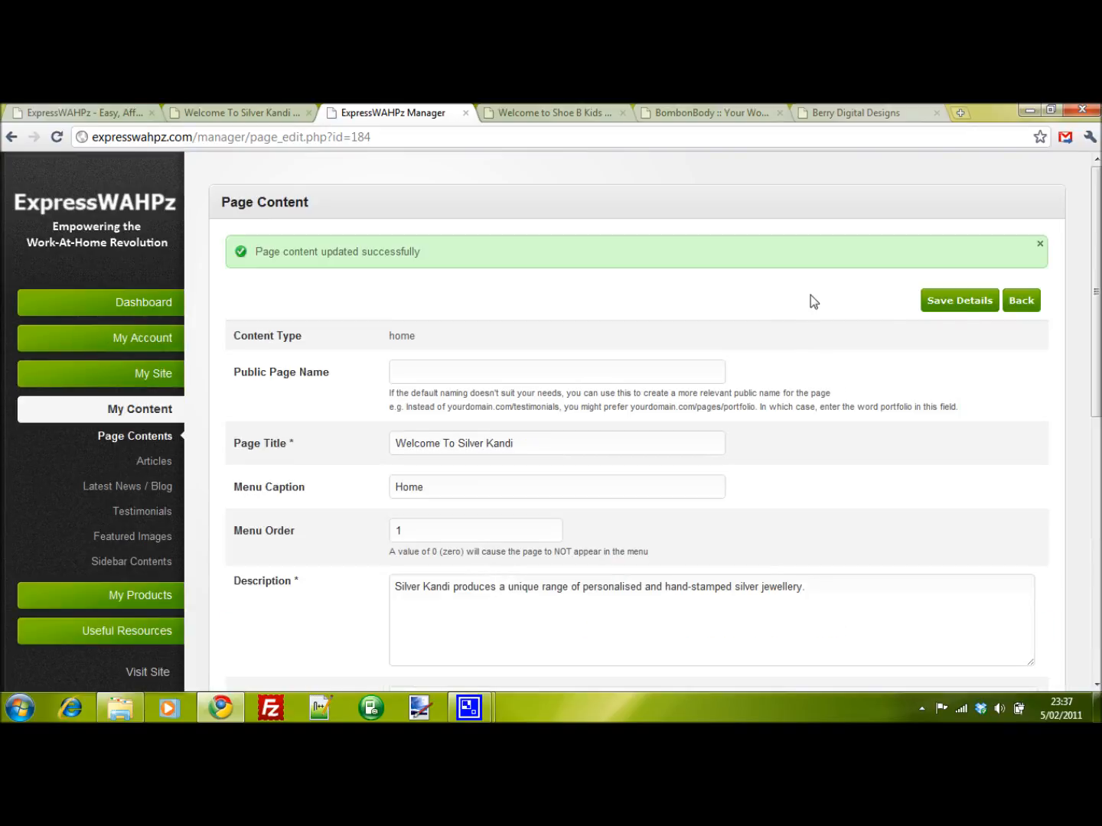
{"action": "left_click", "coordinate": [978, 307]}
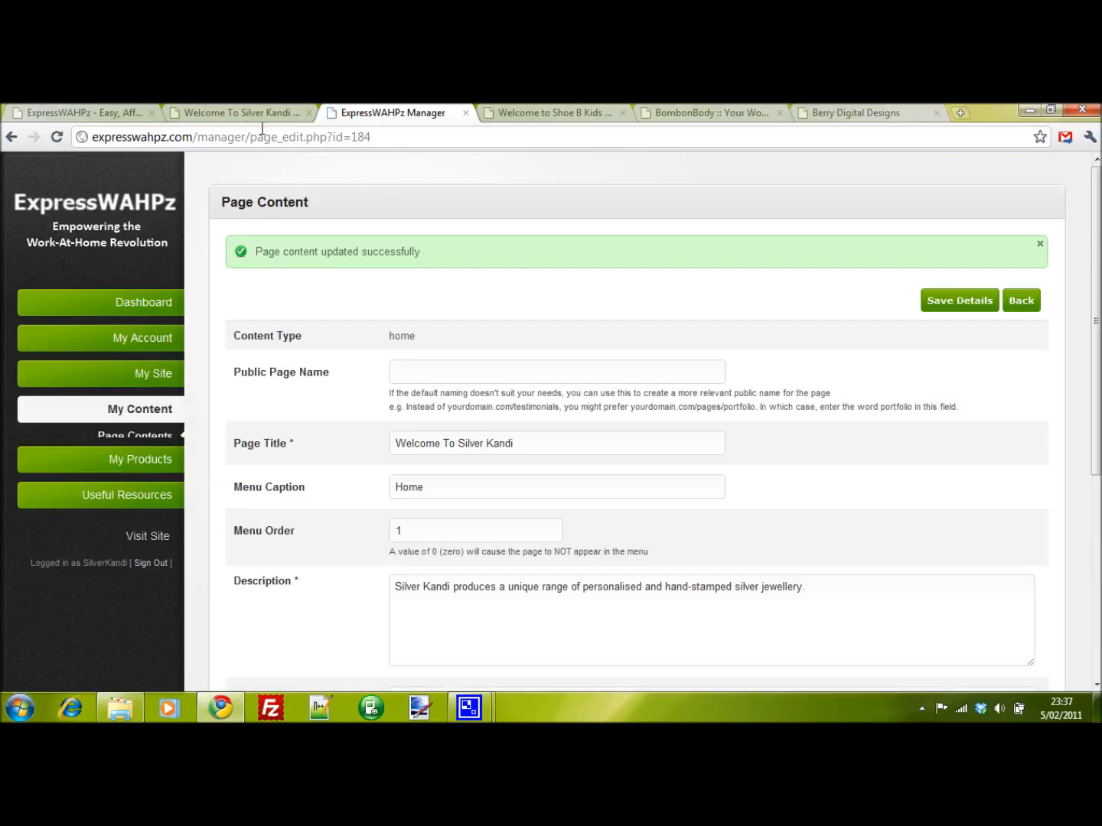
- Refresh the live welcome page and inspect the new paragraph text
{"action": "left_click", "coordinate": [260, 113]}
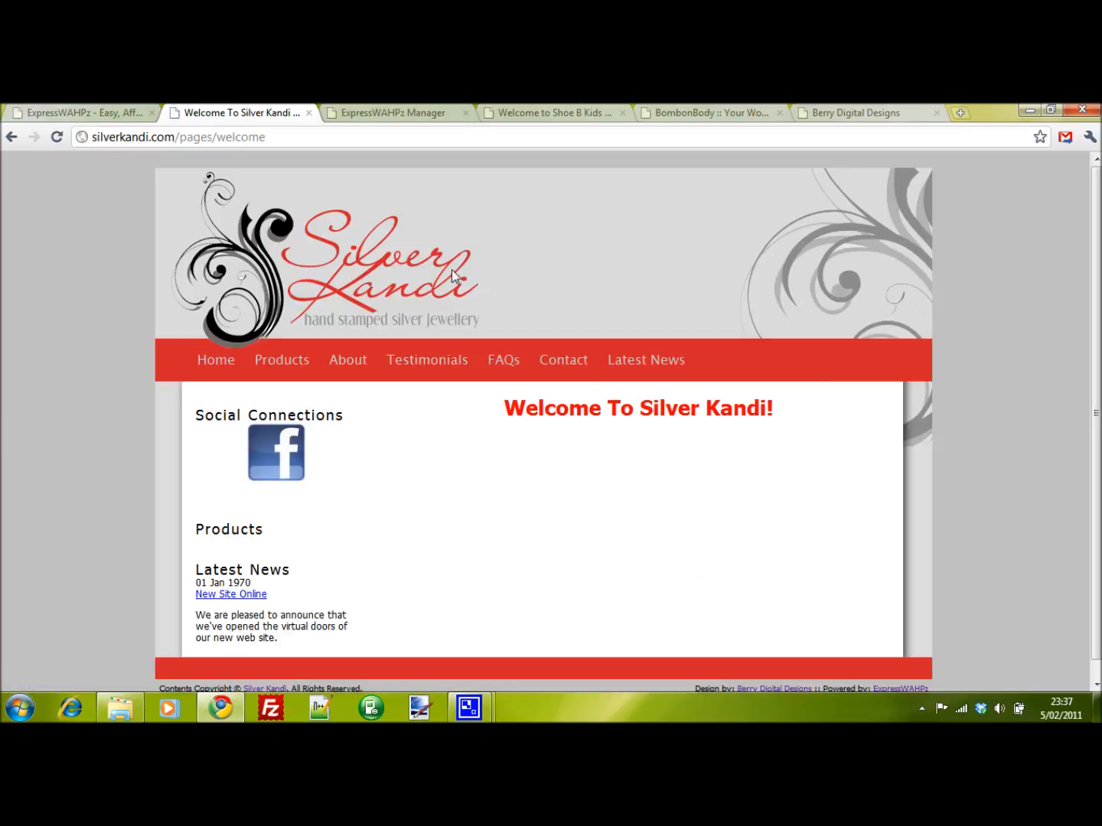
{"action": "key", "text": "F5"}
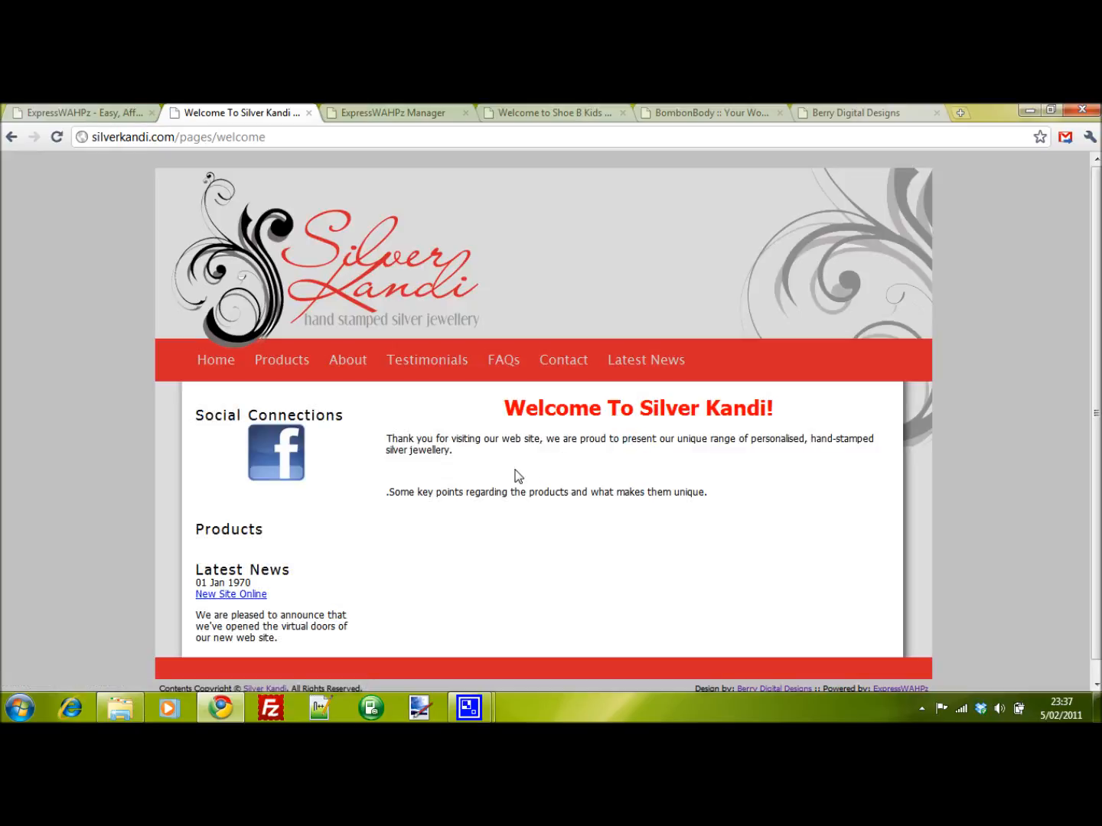
{"action": "left_click_drag", "start_coordinate": [389, 438], "coordinate": [387, 471]}
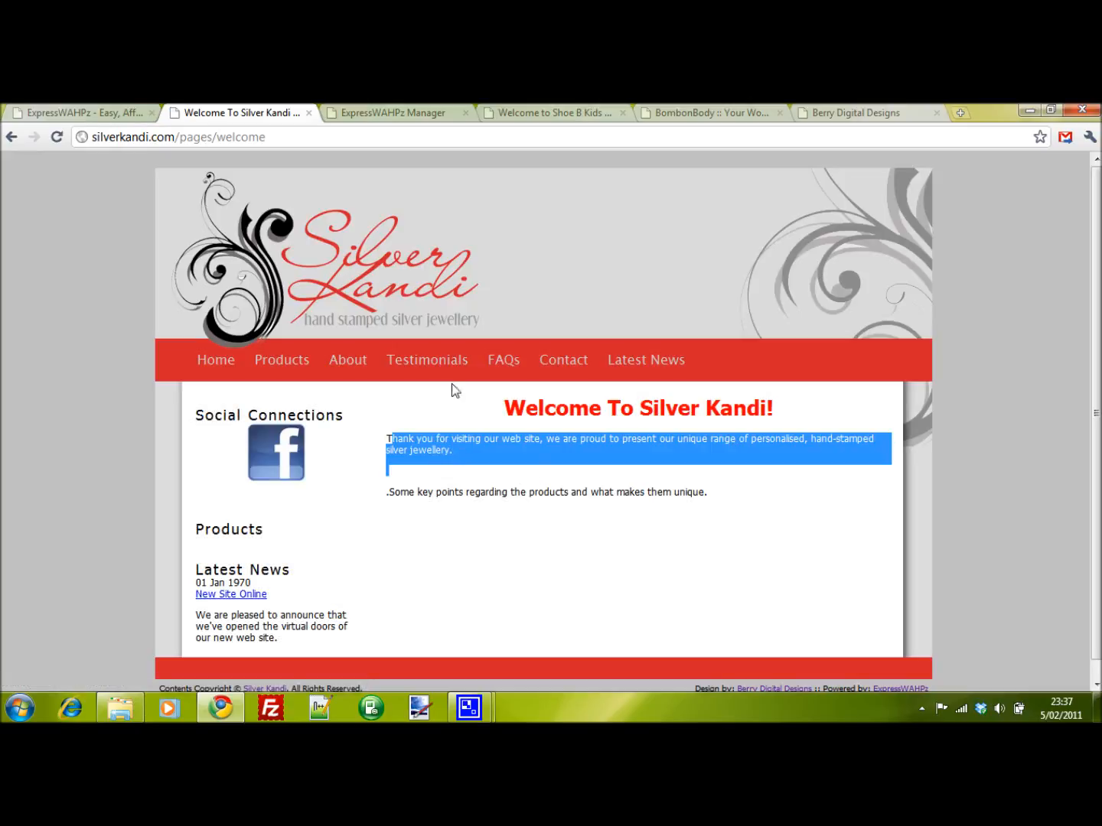
- Set both body paragraphs' font size to 14 and save the page details
{"action": "left_click", "coordinate": [378, 122]}
{"action": "scroll", "coordinate": [593, 368], "scroll_direction": "down", "scroll_amount": 8}
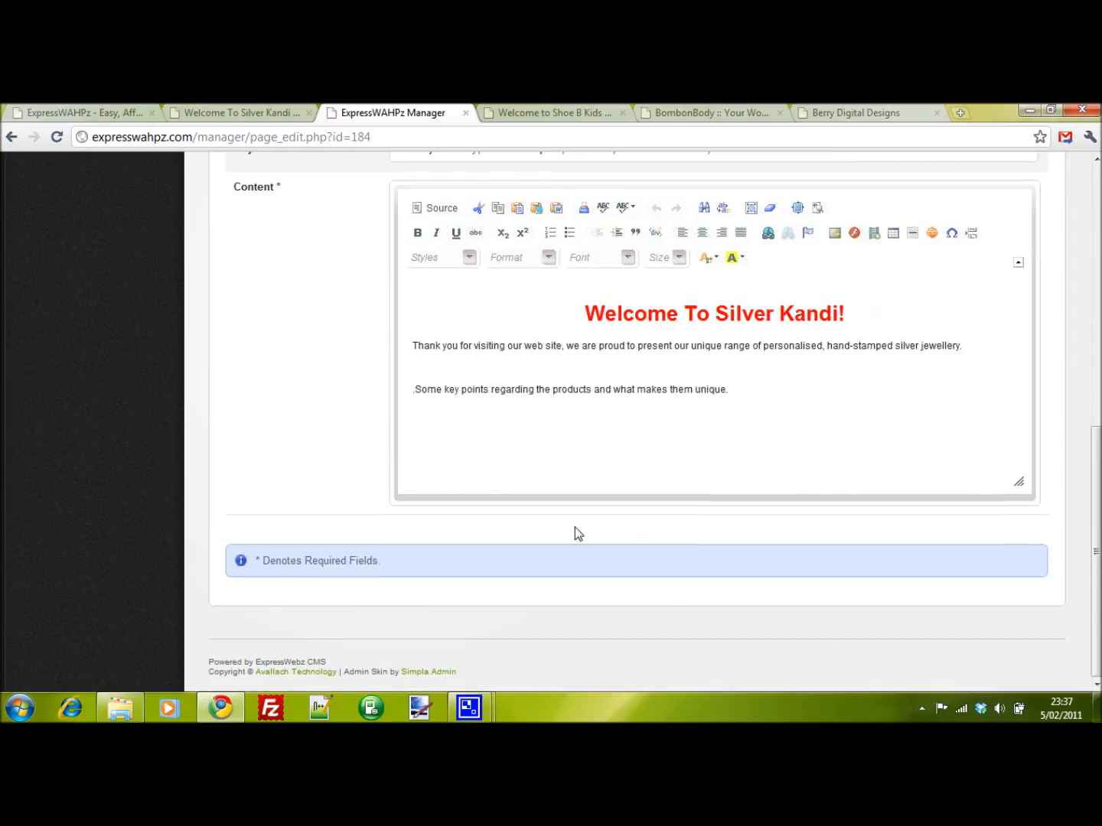
{"action": "left_click_drag", "start_coordinate": [743, 392], "coordinate": [452, 330]}
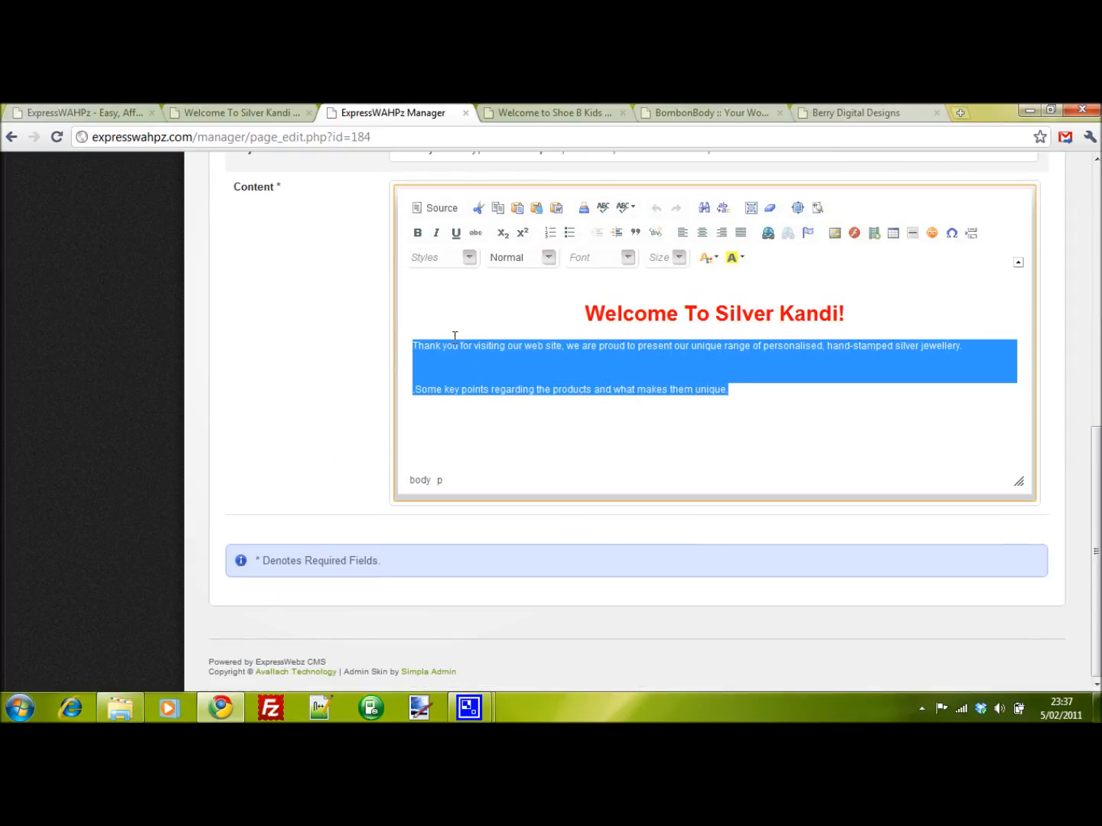
{"action": "left_click", "coordinate": [679, 258]}
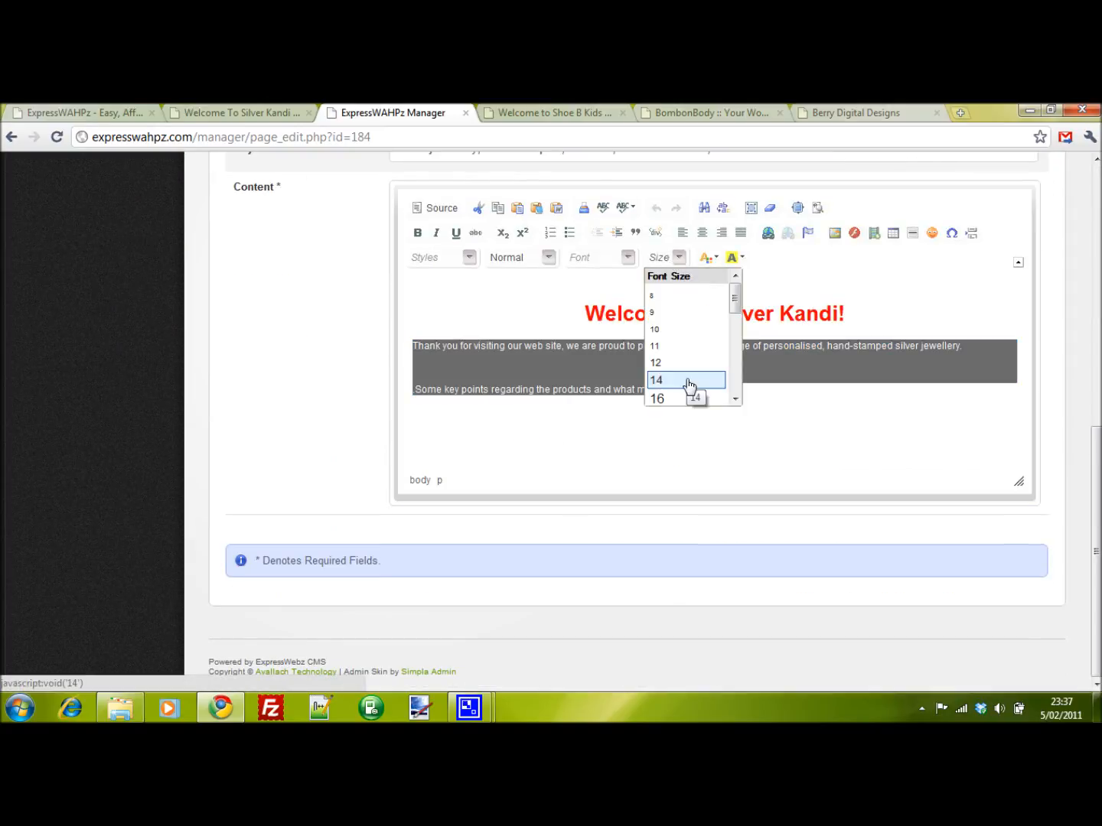
{"action": "left_click", "coordinate": [675, 320]}
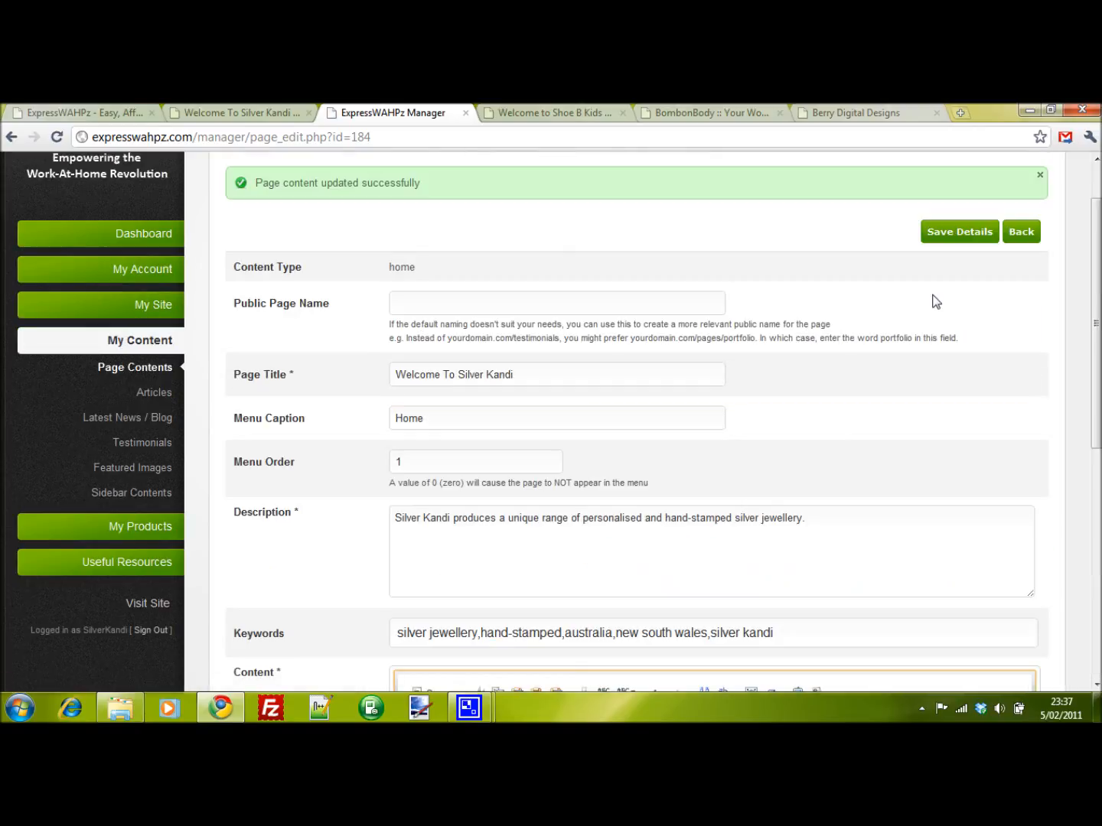
{"action": "left_click", "coordinate": [981, 233]}
- Refresh the live welcome page to review the resized paragraphs
{"action": "left_click", "coordinate": [241, 113]}
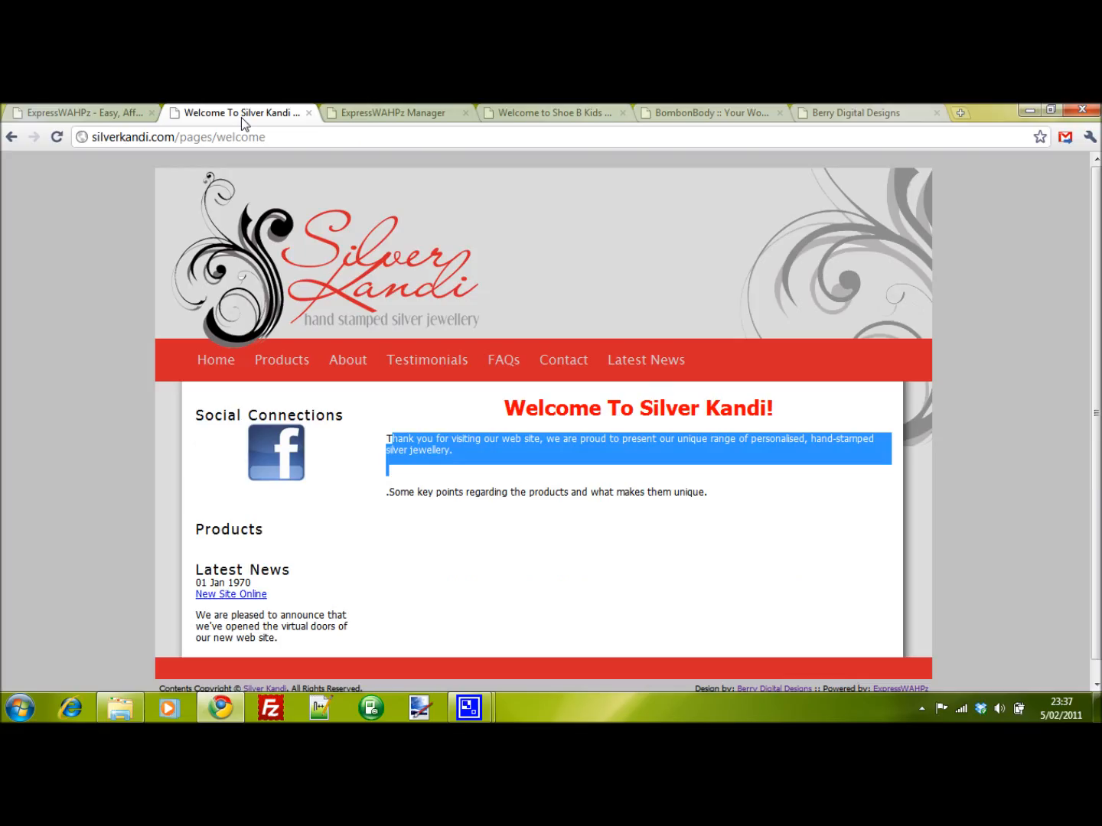
{"action": "key", "text": "F5"}
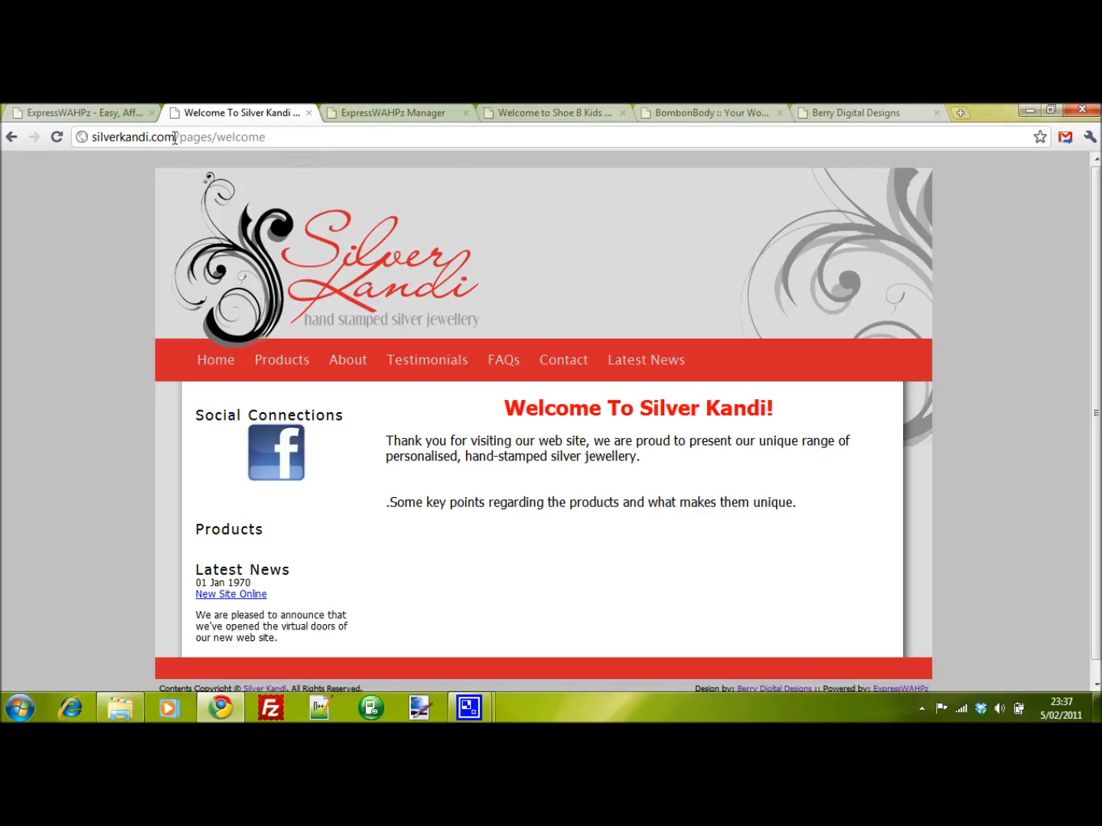
{"action": "left_click_drag", "start_coordinate": [176, 137], "coordinate": [85, 137]}
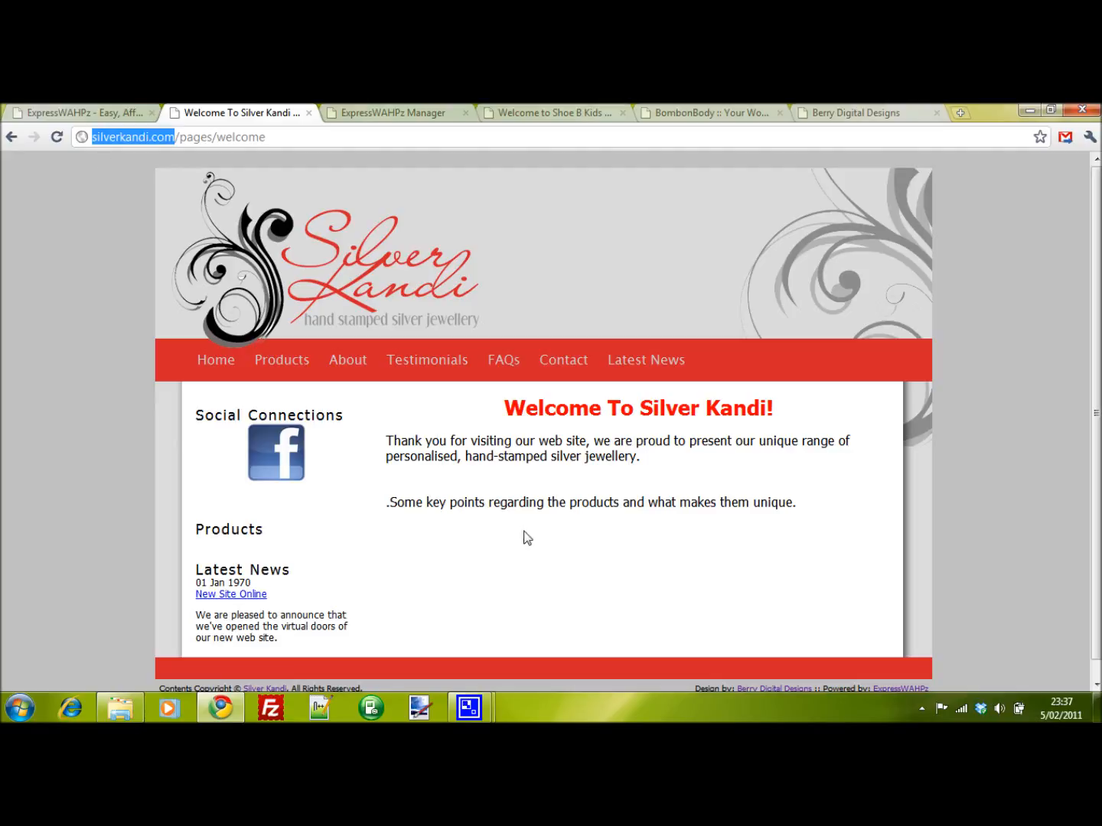
- Review the saved home page fields and content in the site manager
{"action": "left_click", "coordinate": [389, 114]}
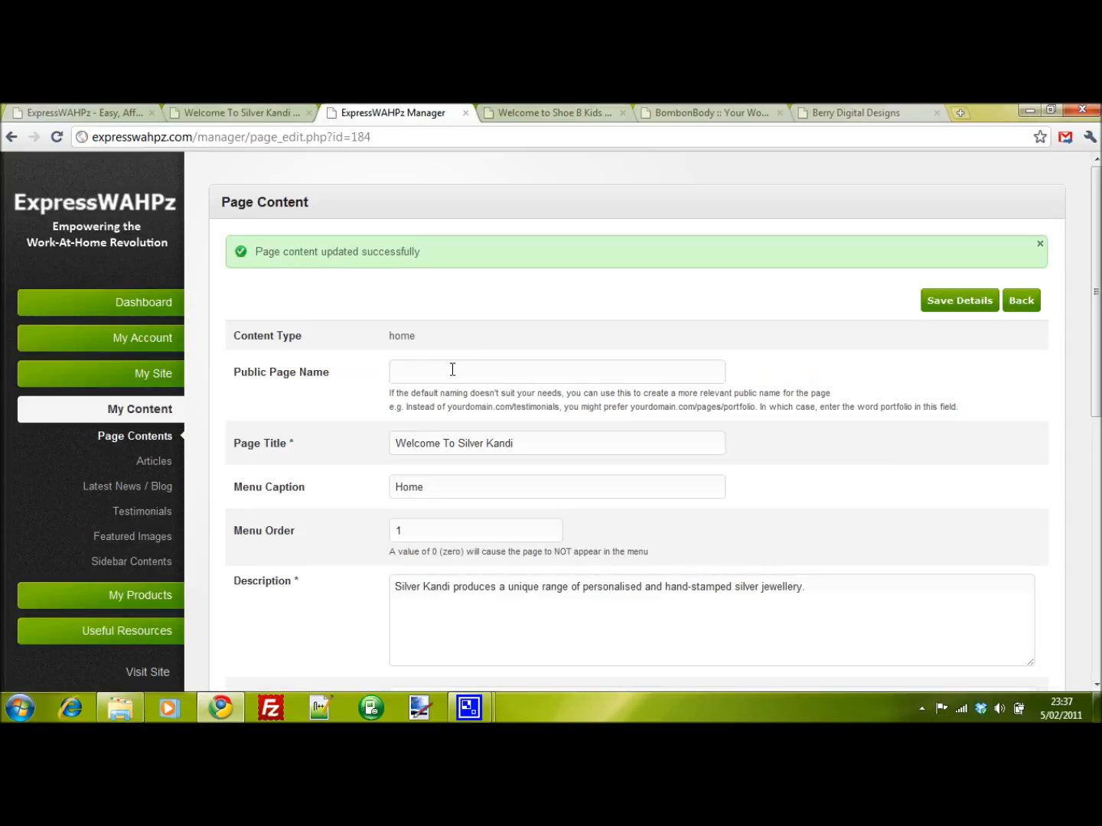
{"action": "scroll", "coordinate": [452, 368], "scroll_direction": "down", "scroll_amount": 4}
{"action": "scroll", "coordinate": [423, 375], "scroll_direction": "down", "scroll_amount": 2}
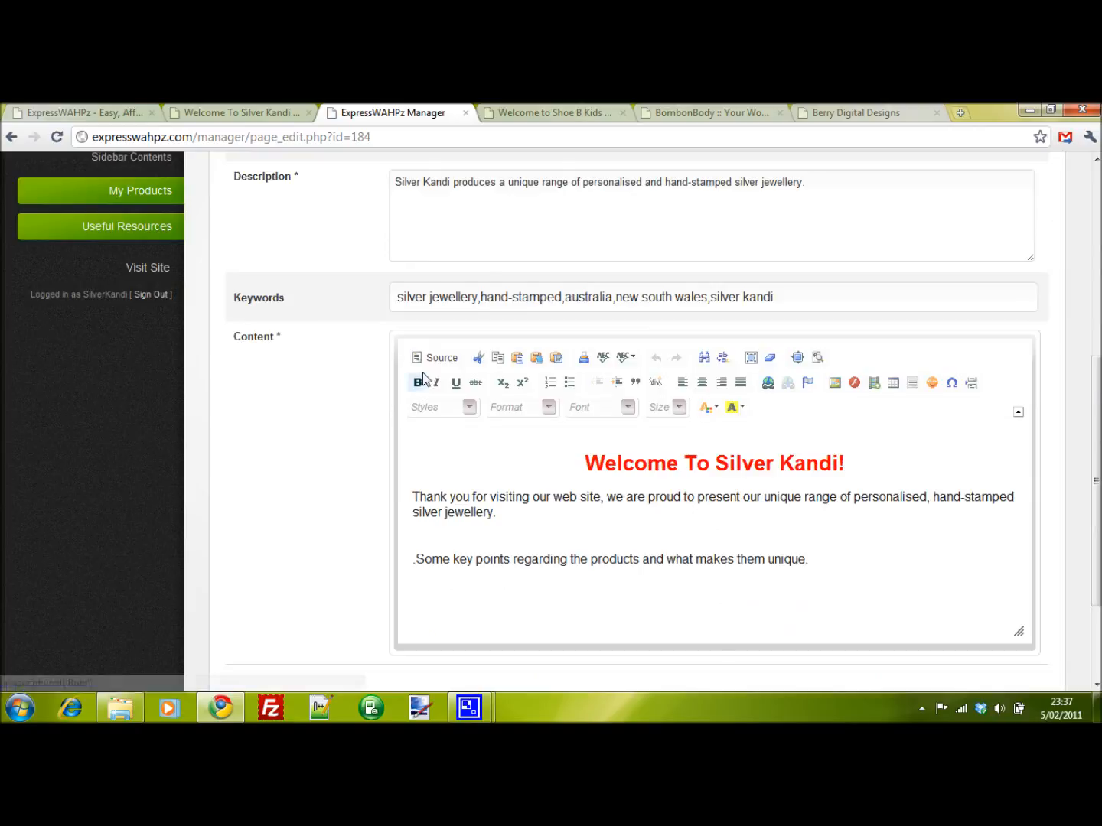
{"action": "left_click", "coordinate": [500, 458]}
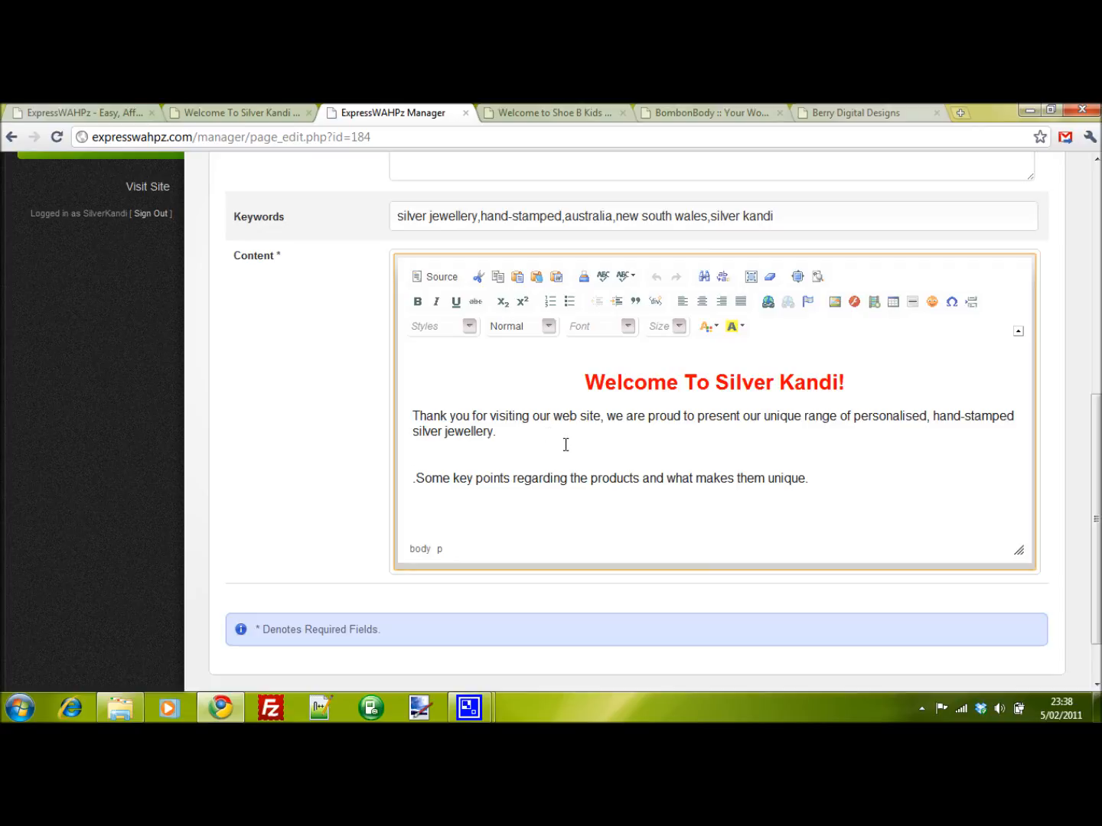
{"action": "scroll", "coordinate": [566, 444], "scroll_direction": "up", "scroll_amount": 1}
{"action": "scroll", "coordinate": [554, 442], "scroll_direction": "up", "scroll_amount": 2}
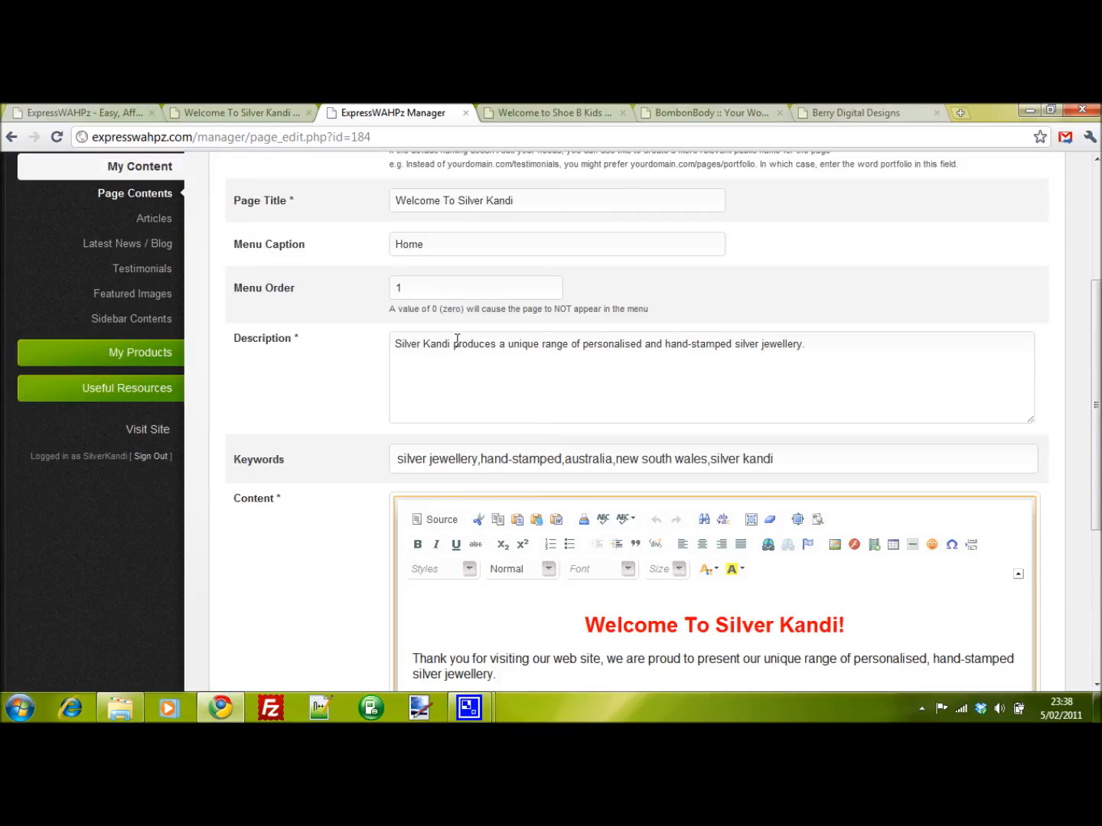
- Browse the Shoe B Kids example site's home page for reference
{"action": "left_click", "coordinate": [576, 113]}
{"action": "scroll", "coordinate": [644, 361], "scroll_direction": "down", "scroll_amount": 2}
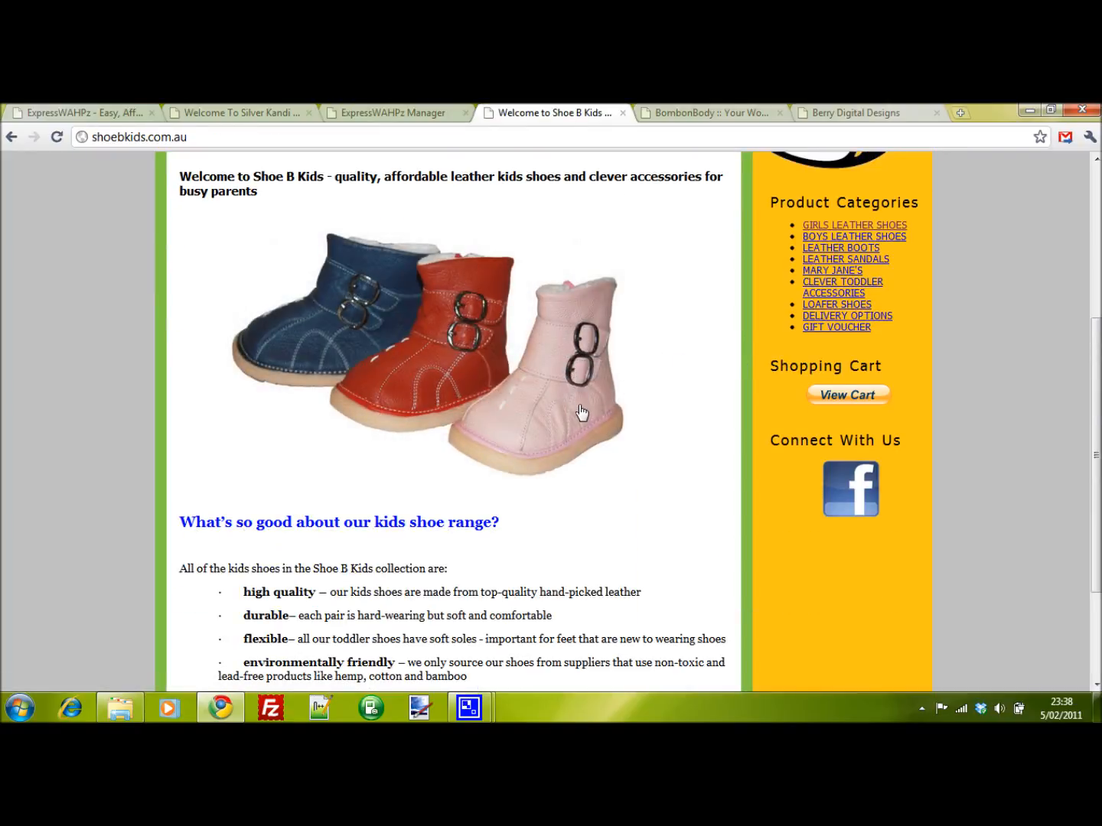
{"action": "left_click", "coordinate": [403, 114]}
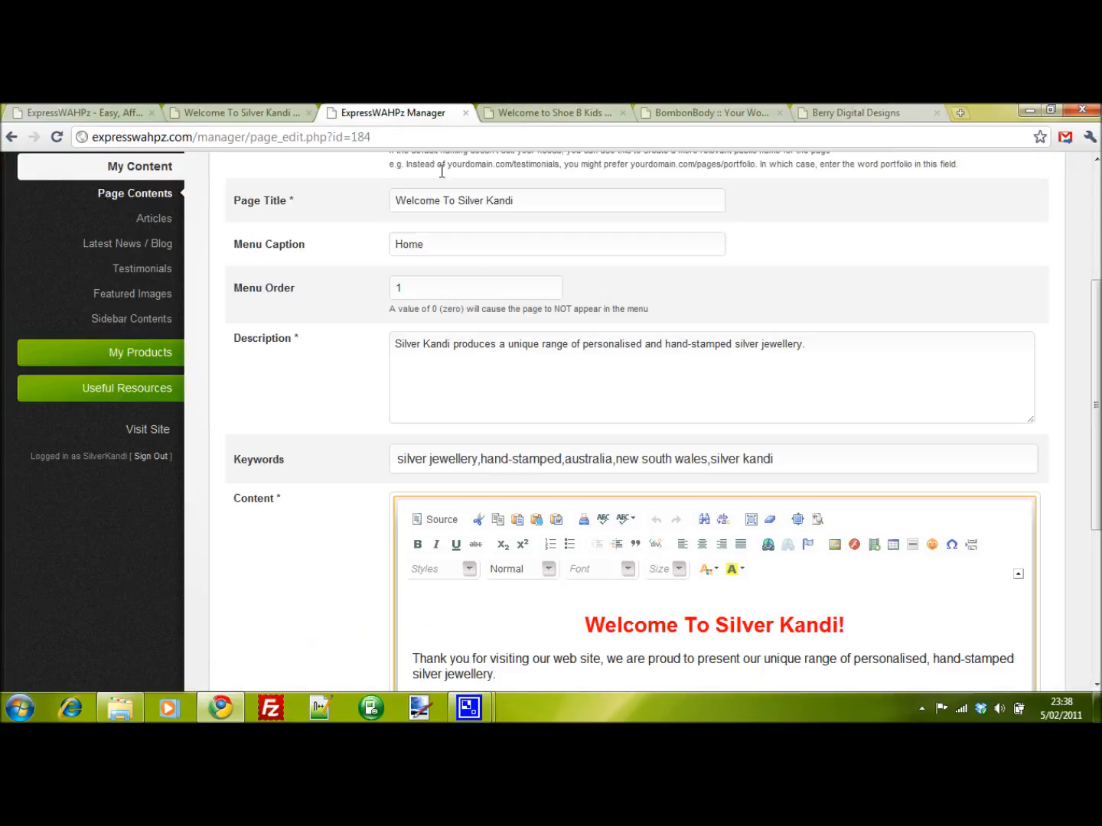
{"action": "scroll", "coordinate": [391, 326], "scroll_direction": "up", "scroll_amount": 1}
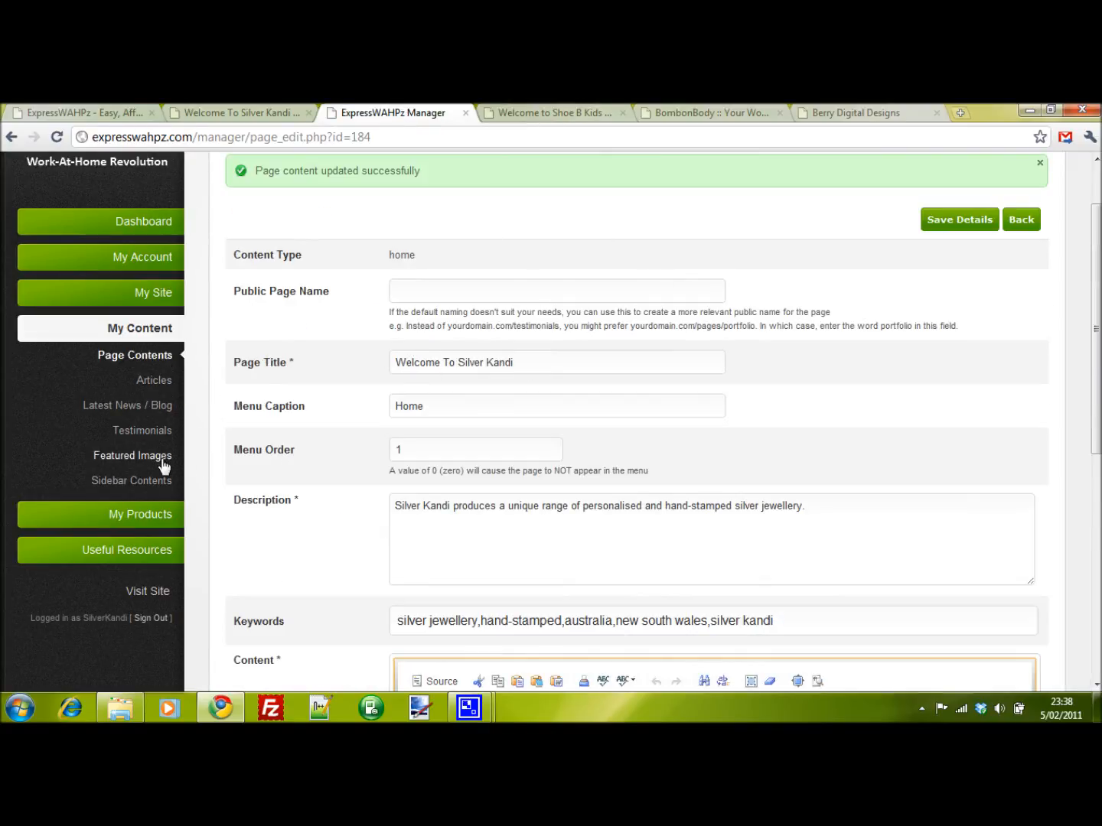
- Start adding a new featured image and open the image file browser
{"action": "left_click", "coordinate": [159, 459]}
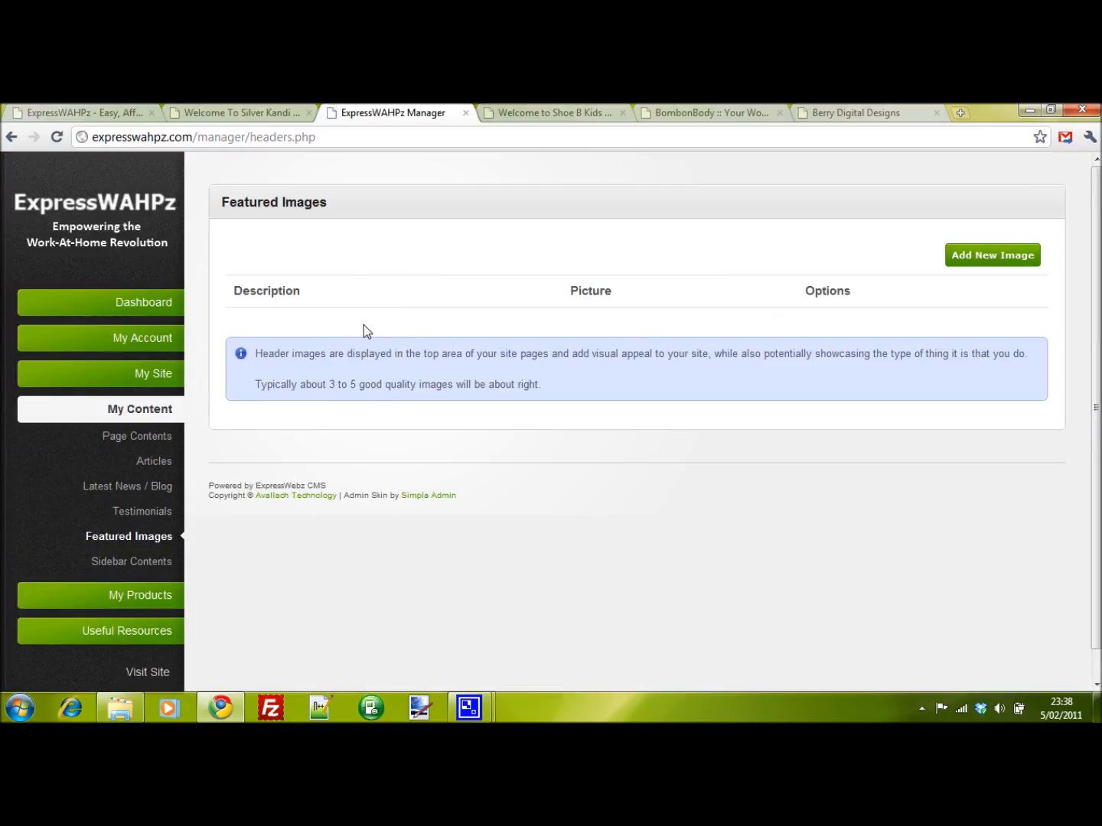
{"action": "left_click", "coordinate": [994, 258]}
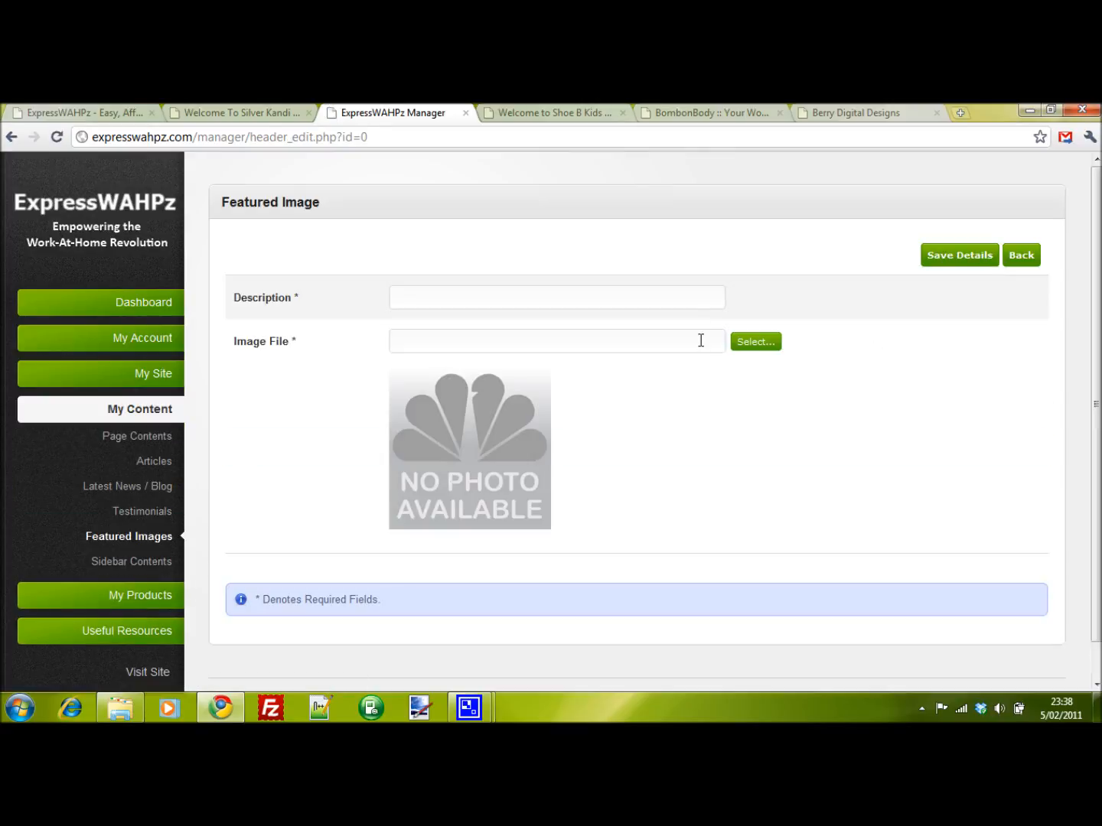
{"action": "left_click", "coordinate": [357, 302]}
{"action": "left_click", "coordinate": [755, 342]}
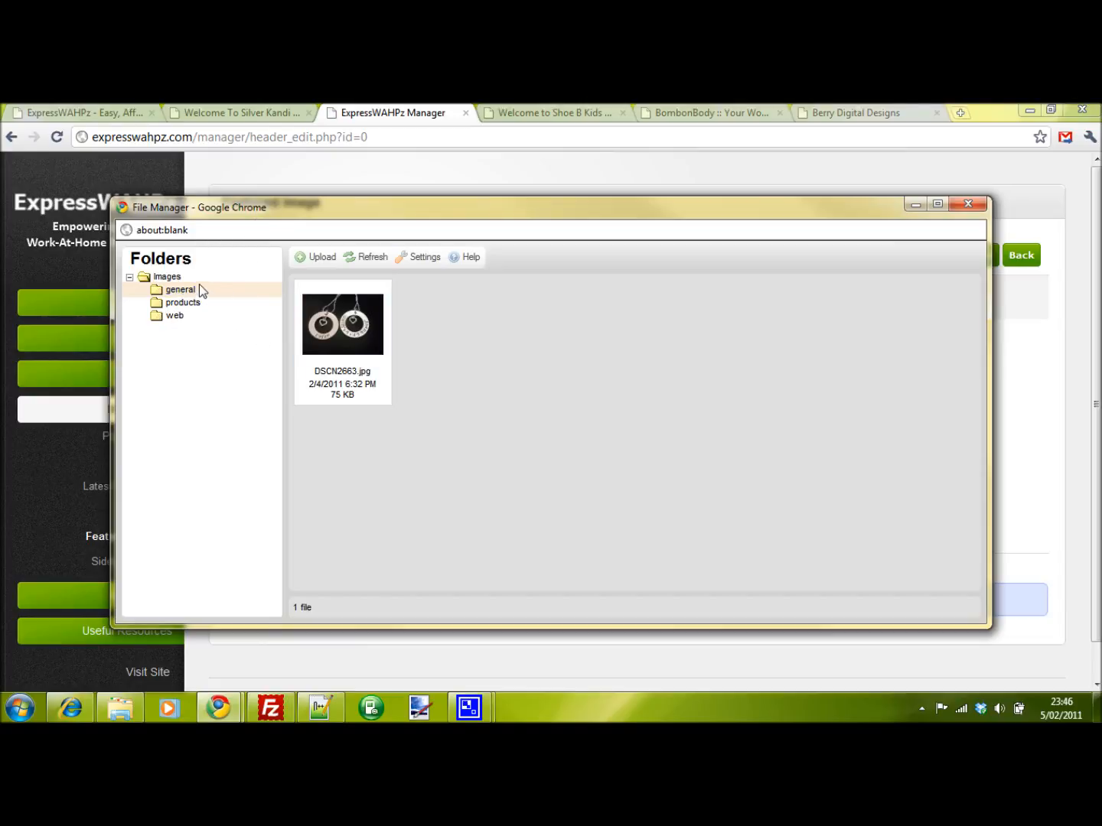
- Create a new subfolder named headers inside the images folder
{"action": "right_click", "coordinate": [176, 278]}
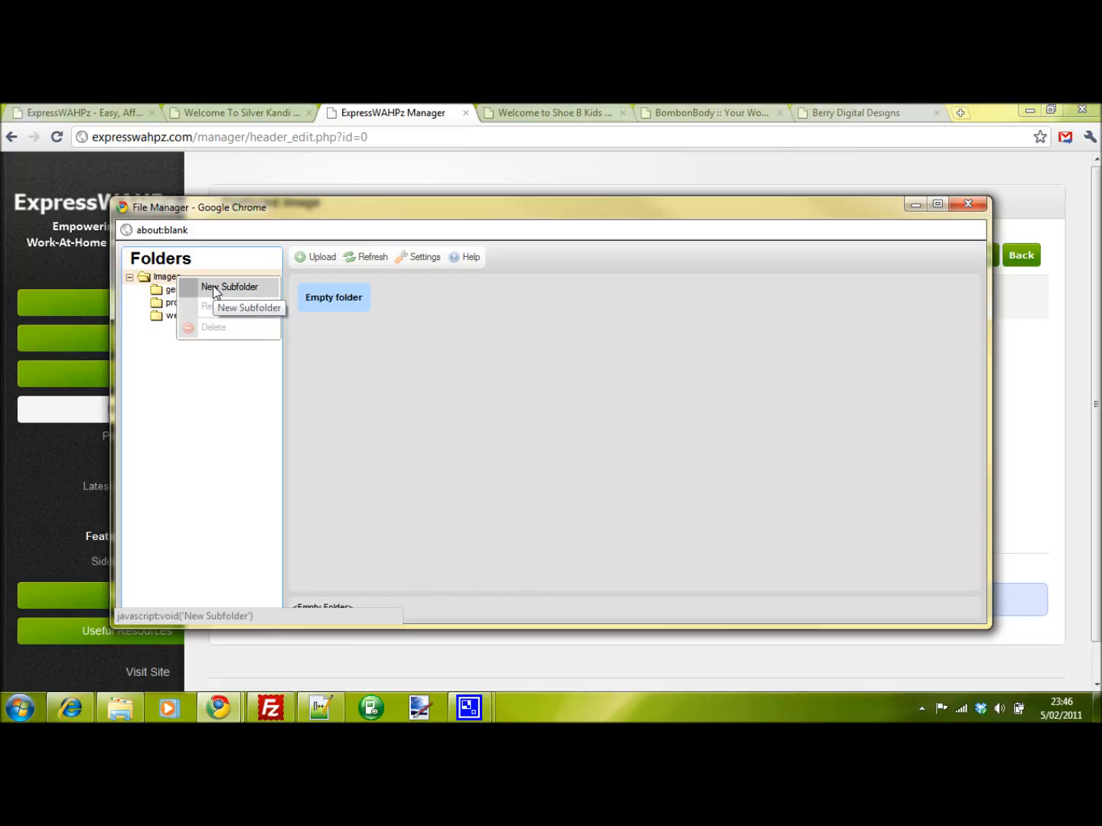
{"action": "left_click", "coordinate": [212, 286]}
{"action": "type", "text": "headers"}
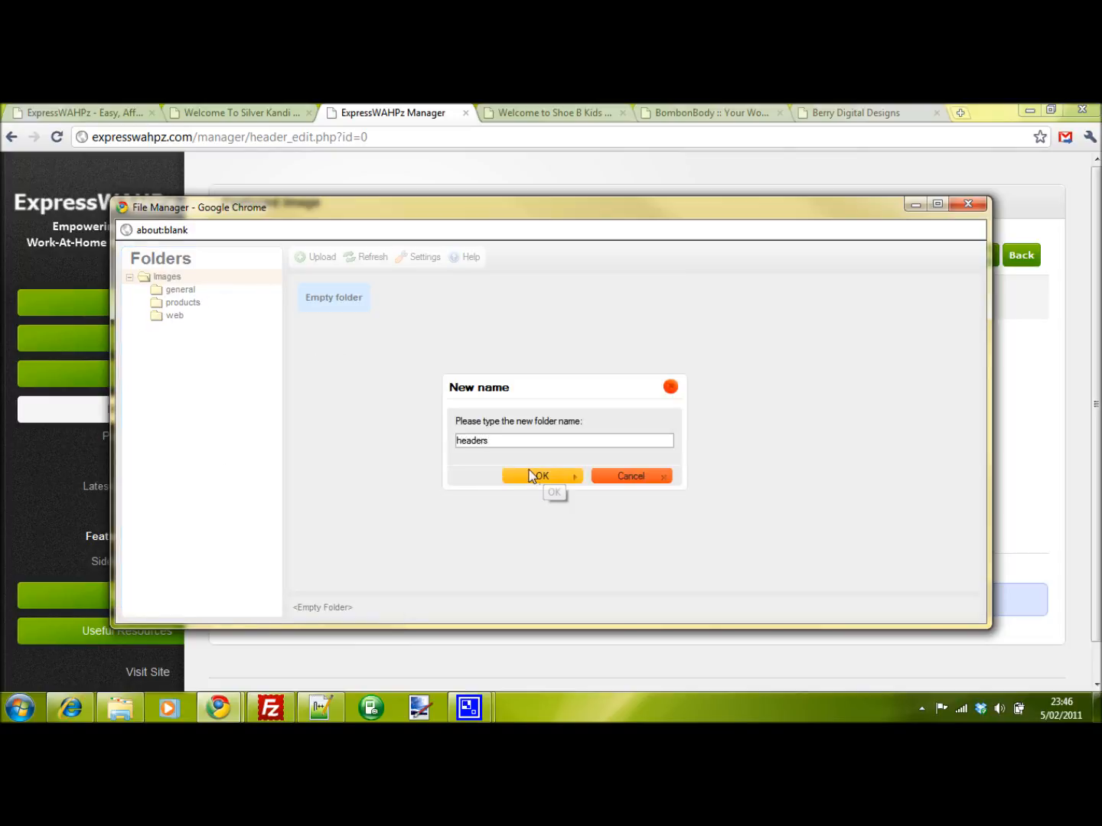
{"action": "left_click", "coordinate": [535, 477]}
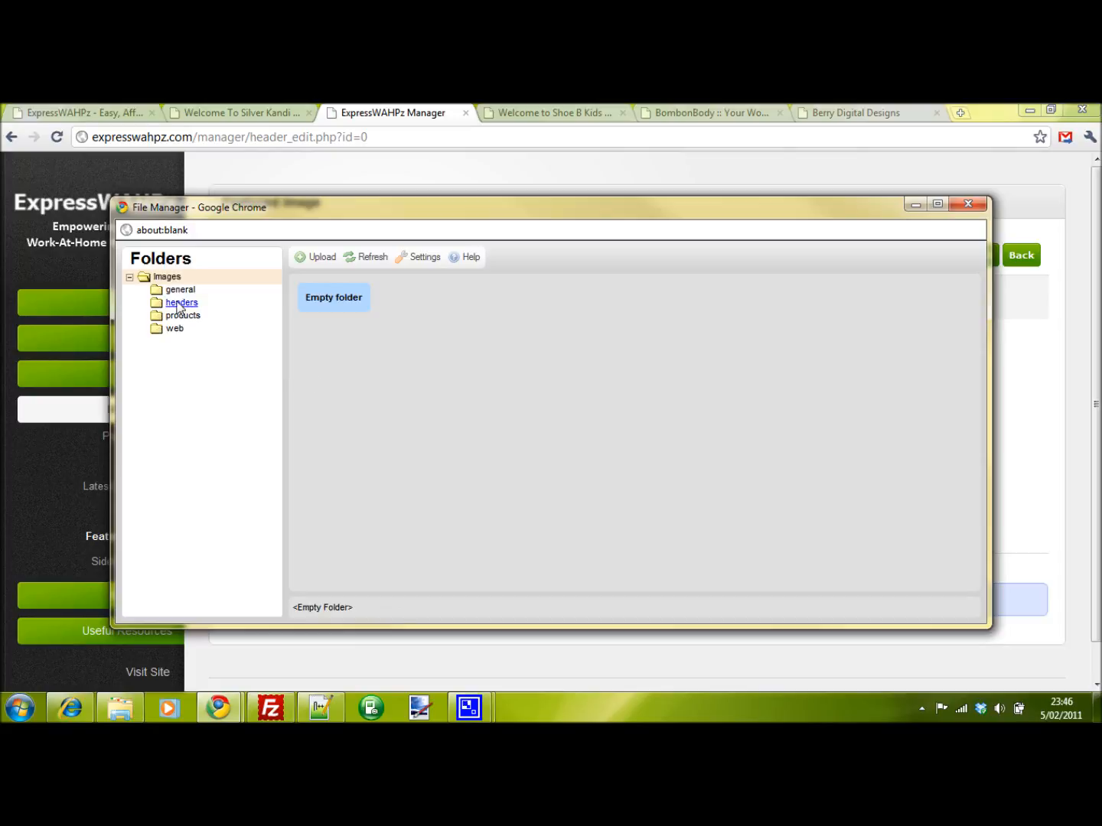
- Upload love_mum_bracelet.jpg from the Desktop into the headers folder
{"action": "left_click", "coordinate": [180, 303]}
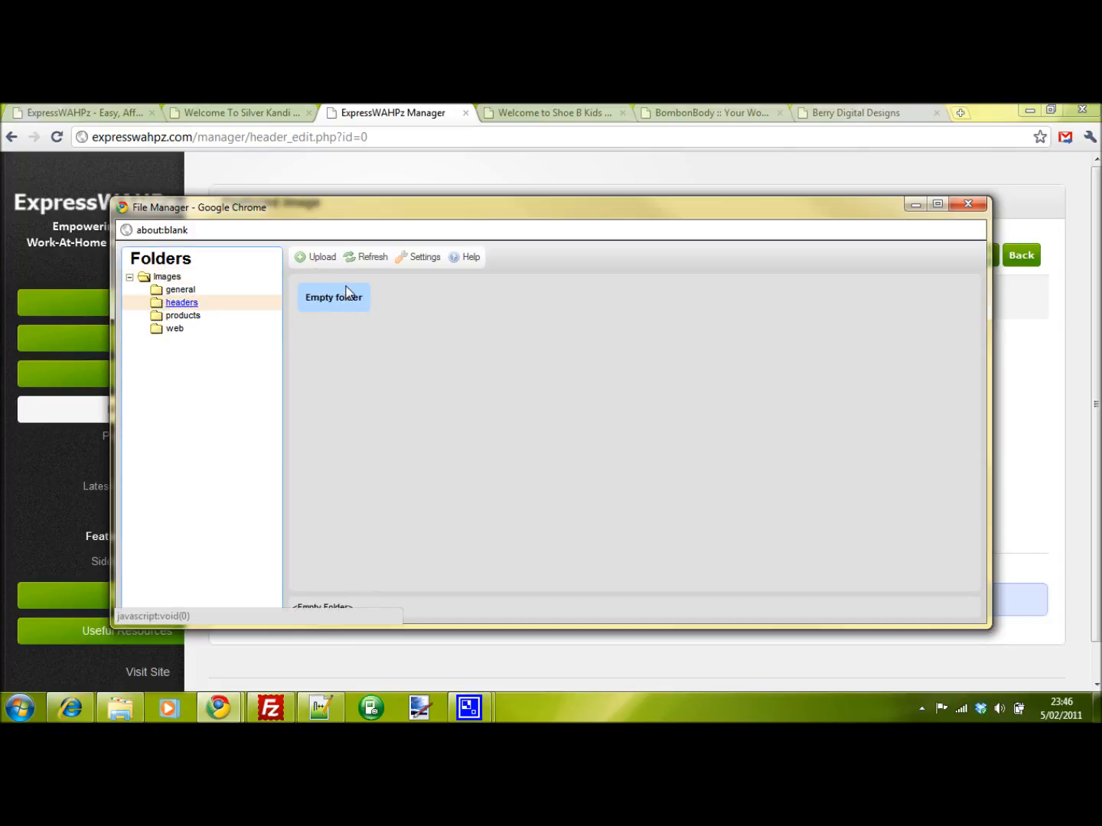
{"action": "left_click", "coordinate": [320, 259]}
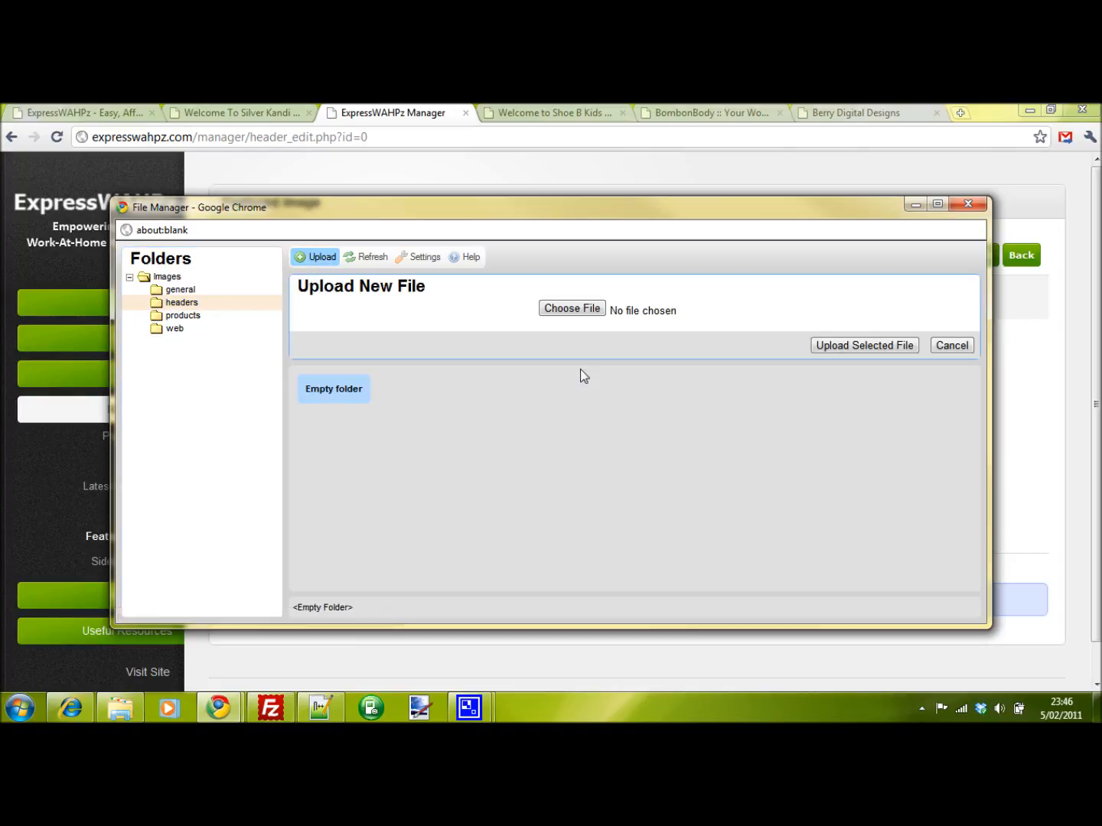
{"action": "left_click", "coordinate": [578, 310]}
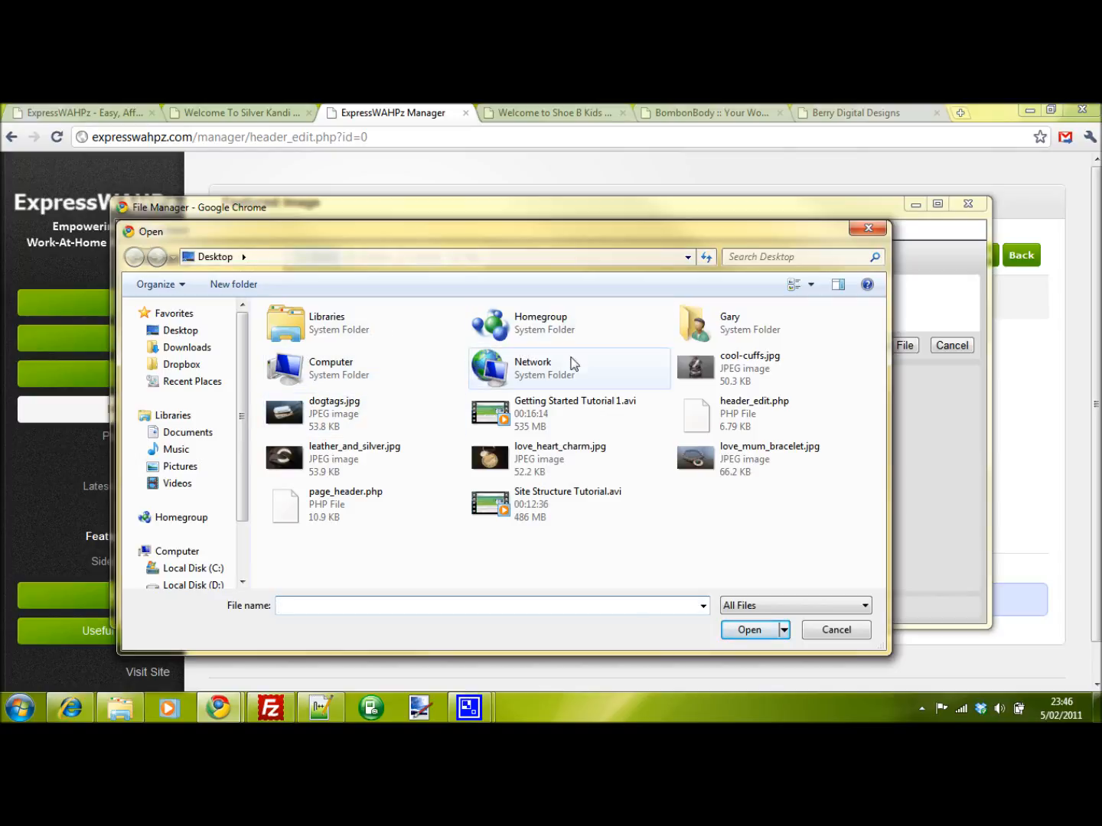
{"action": "left_click", "coordinate": [736, 464]}
{"action": "left_click", "coordinate": [759, 635]}
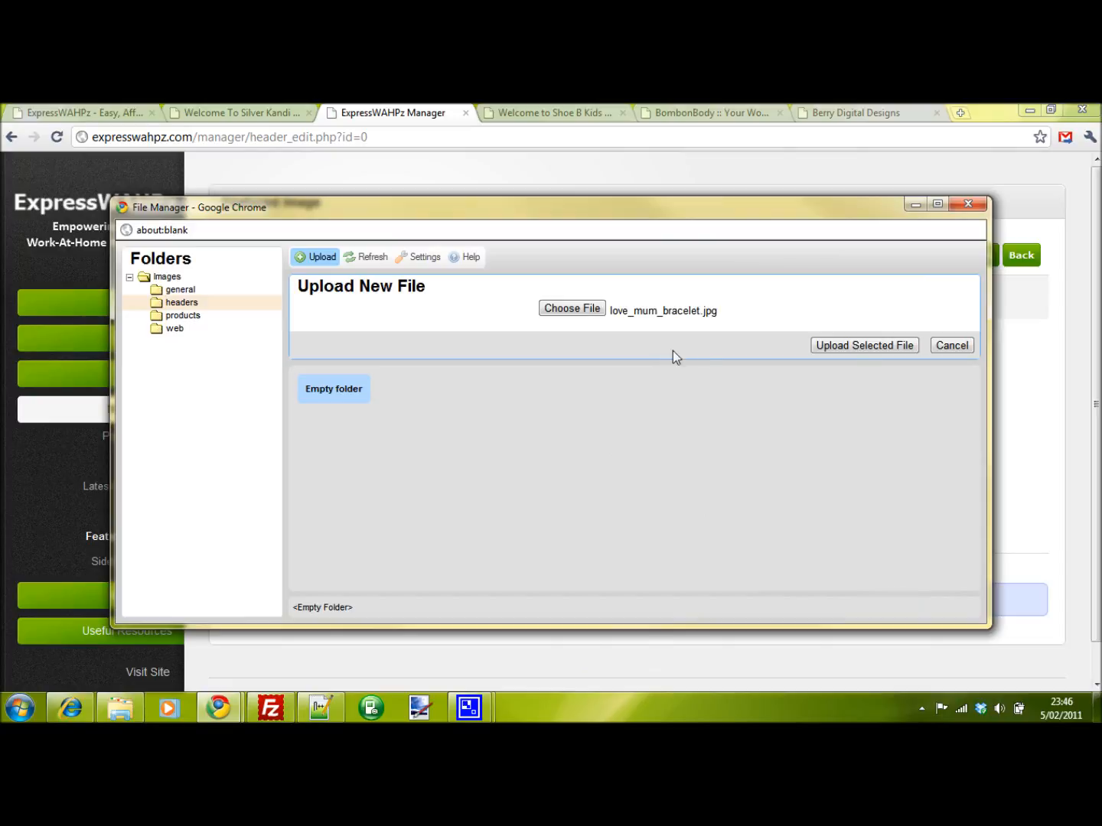
{"action": "left_click", "coordinate": [863, 346]}
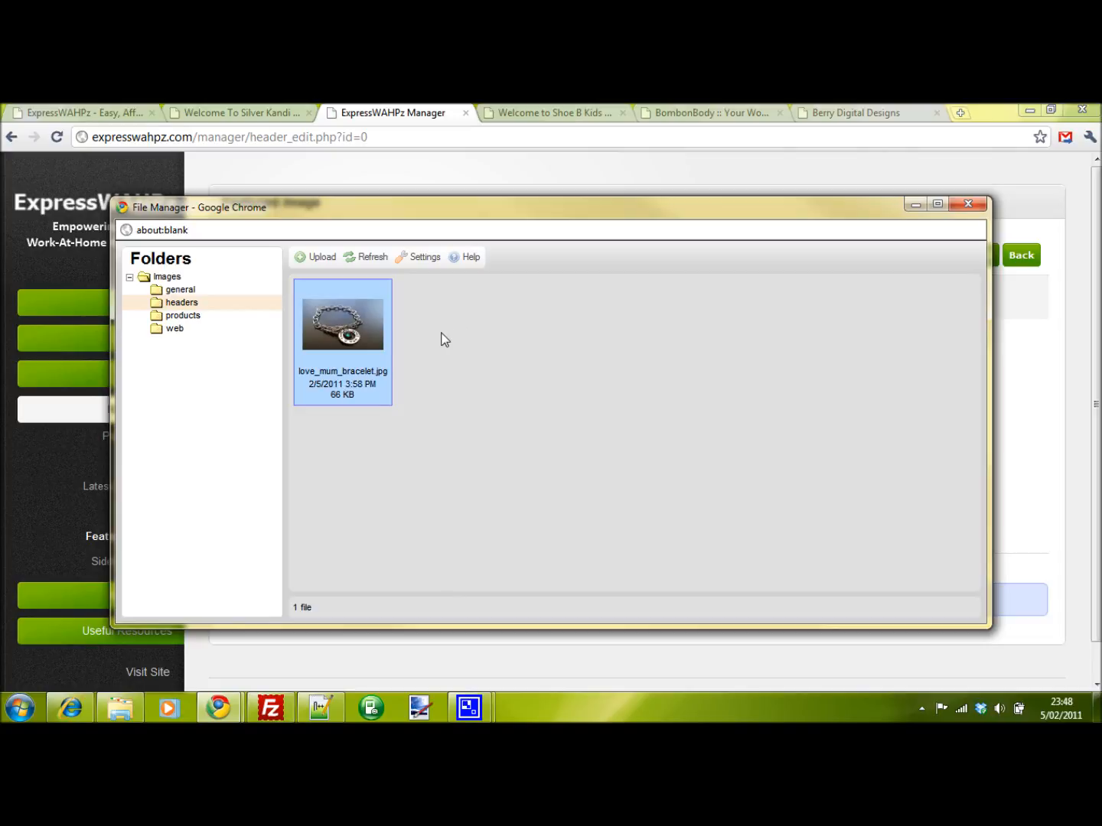
- Choose love_mum_bracelet.jpg from the headers folder as the featured image file
{"action": "right_click", "coordinate": [370, 328]}
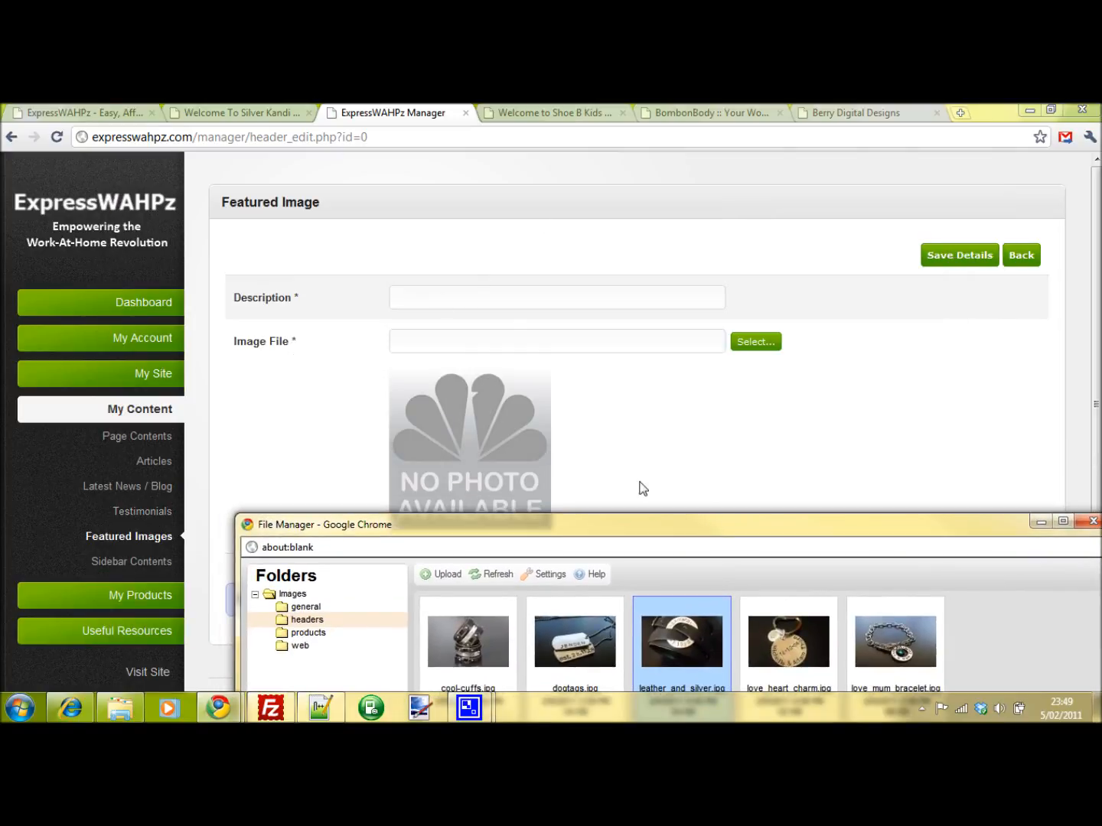
{"action": "left_click_drag", "start_coordinate": [720, 529], "coordinate": [587, 169]}
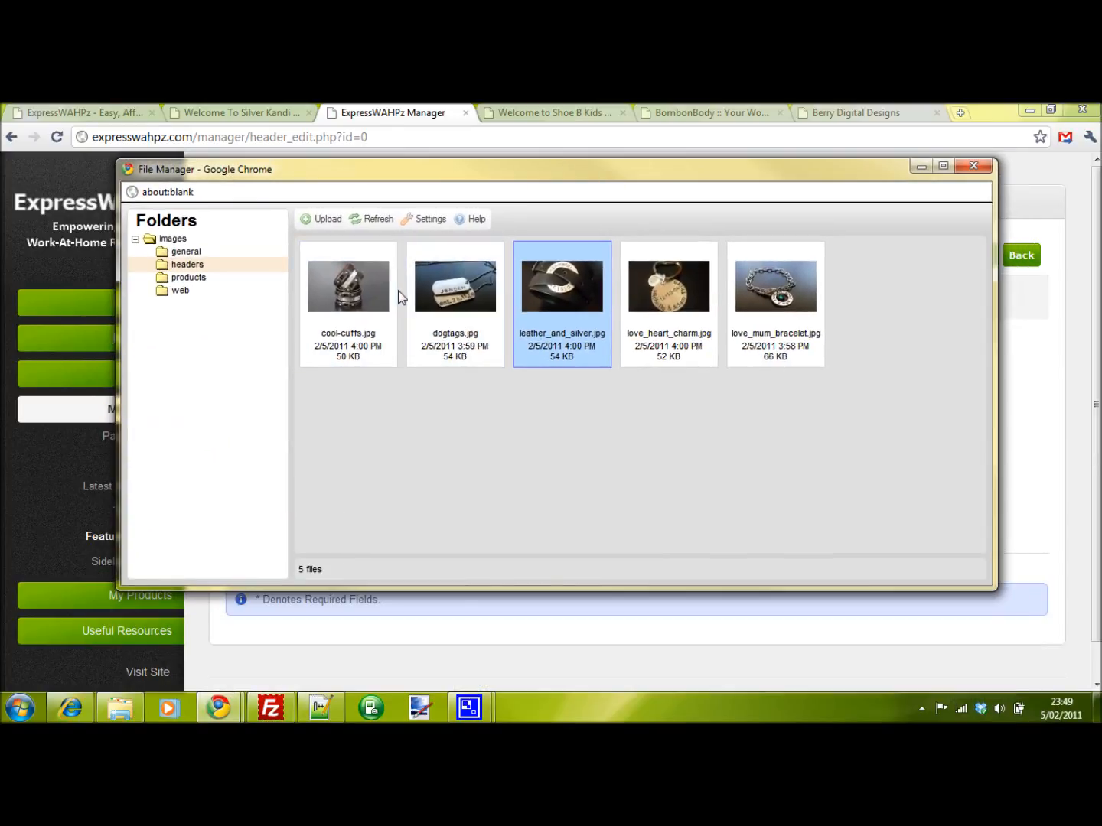
{"action": "left_click", "coordinate": [795, 305]}
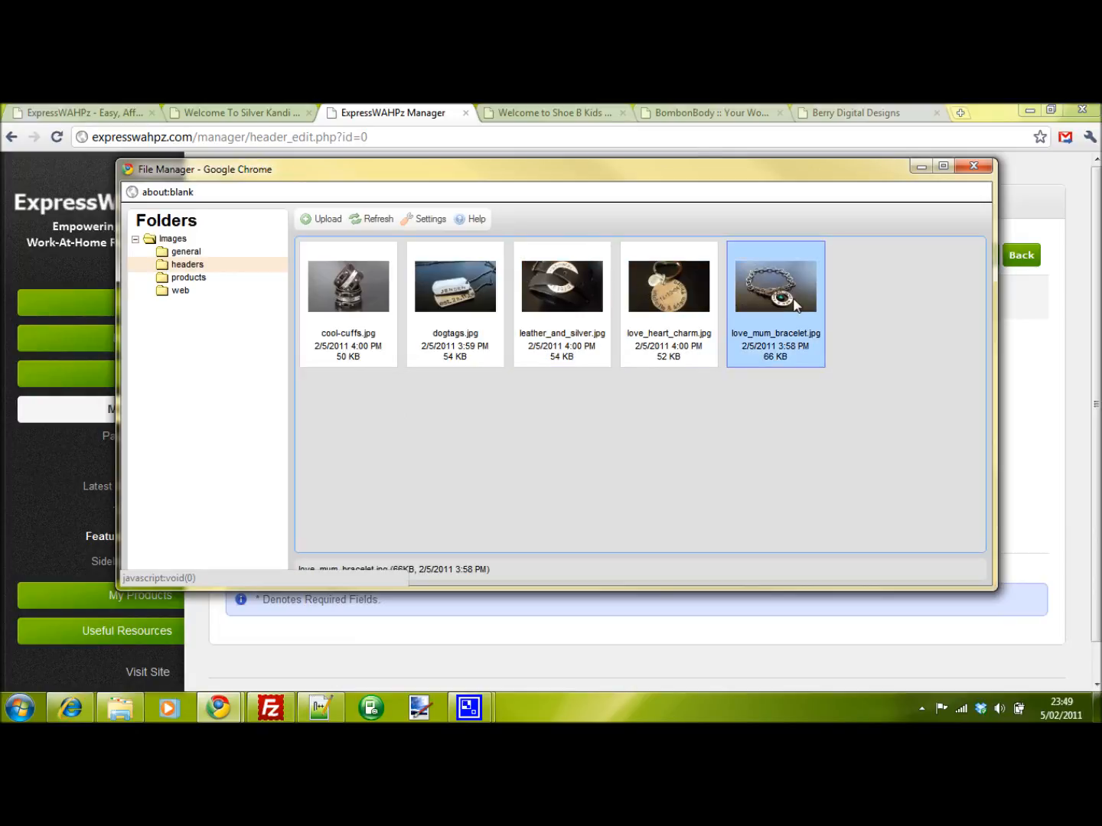
{"action": "right_click", "coordinate": [794, 300]}
{"action": "left_click", "coordinate": [821, 308]}
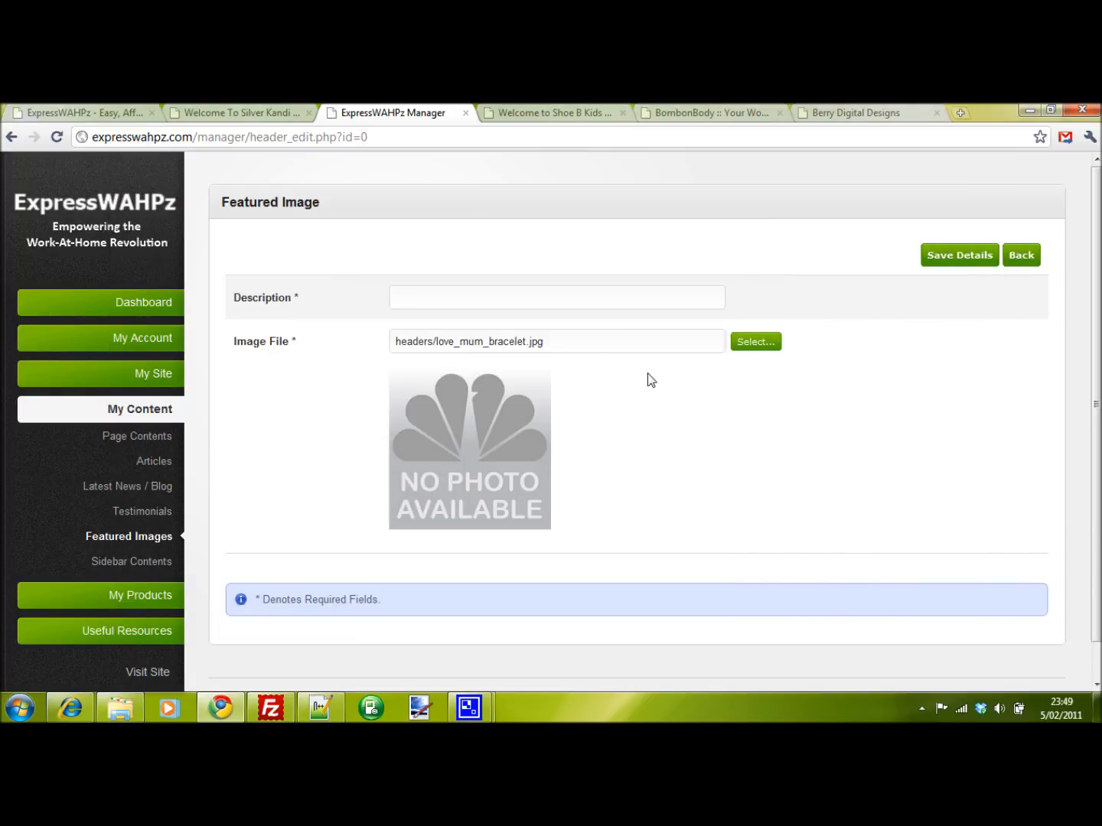
- Enter the description Love Mum Bracelet and save the featured image
{"action": "left_click", "coordinate": [487, 291]}
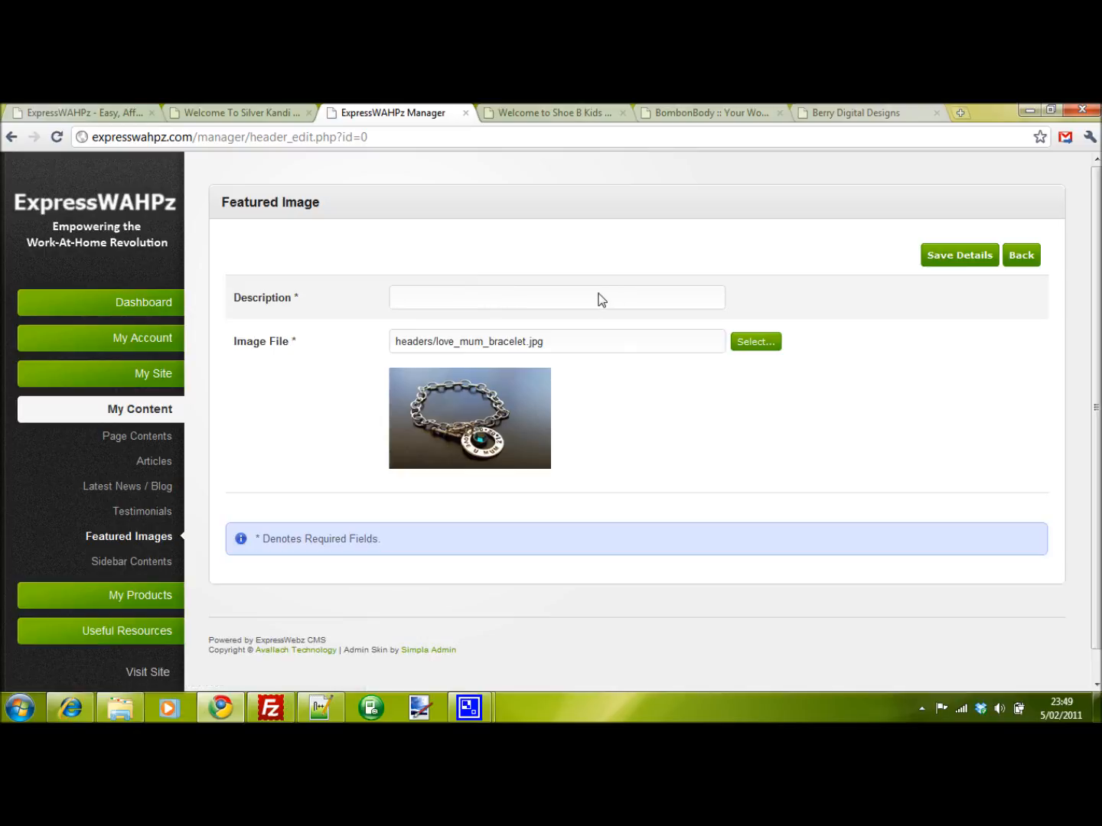
{"action": "type", "text": "Love Mum brac"}
{"action": "key", "text": "BackSpace"}
{"action": "key", "text": "BackSpace"}
{"action": "key", "text": "BackSpace"}
{"action": "key", "text": "BackSpace"}
{"action": "type", "text": "Bracele"}
{"action": "left_click", "coordinate": [942, 262]}
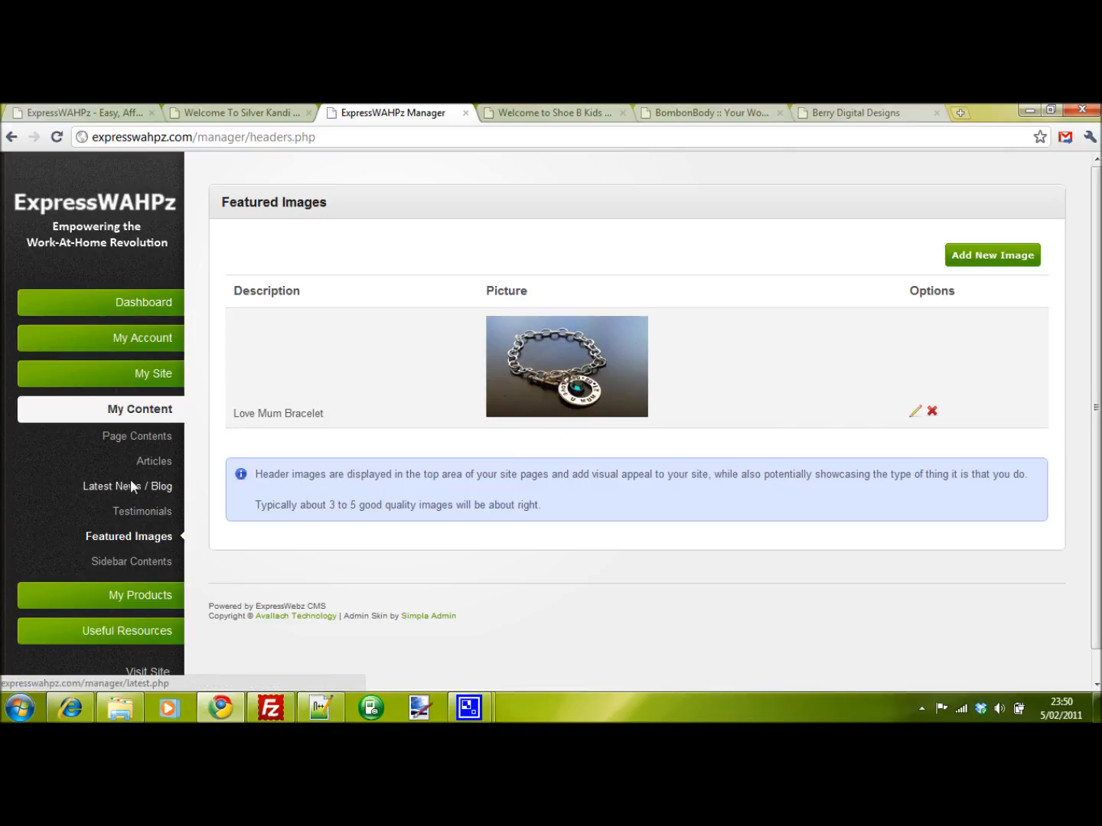
- Insert the {featuredimages} tag below the welcome paragraph in the home page content and save it
{"action": "left_click", "coordinate": [138, 436]}
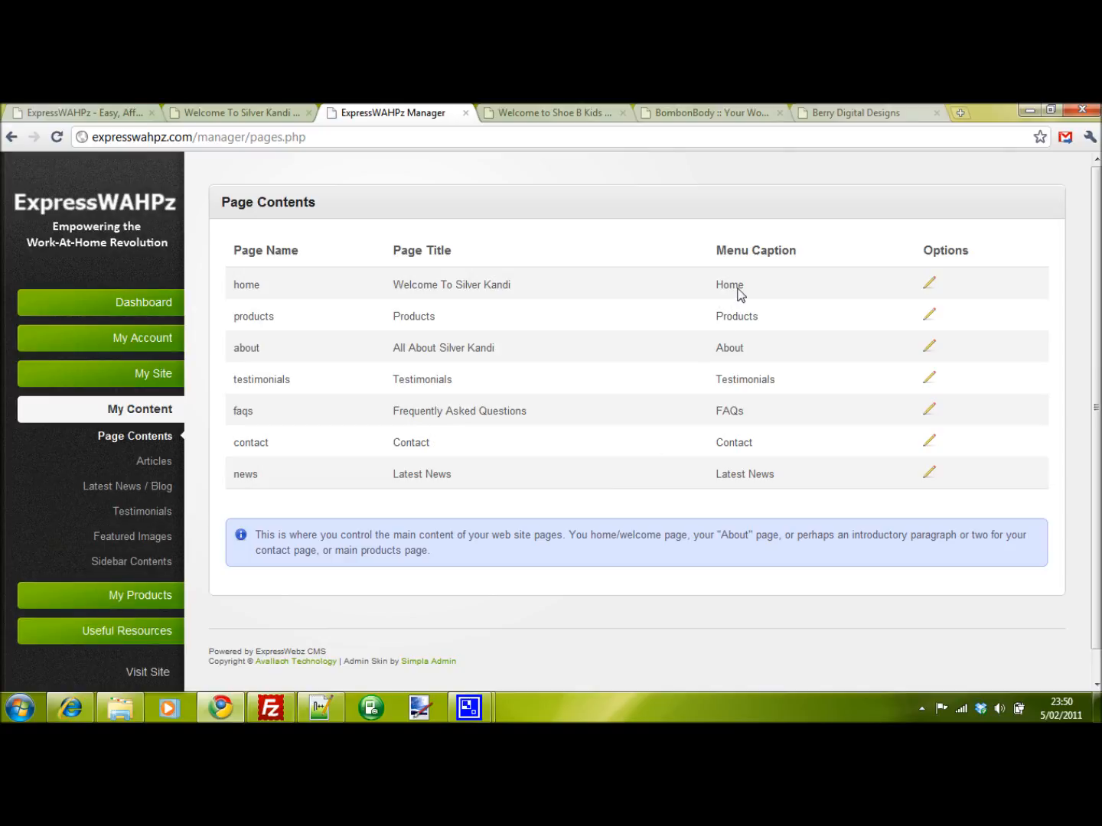
{"action": "left_click", "coordinate": [929, 285]}
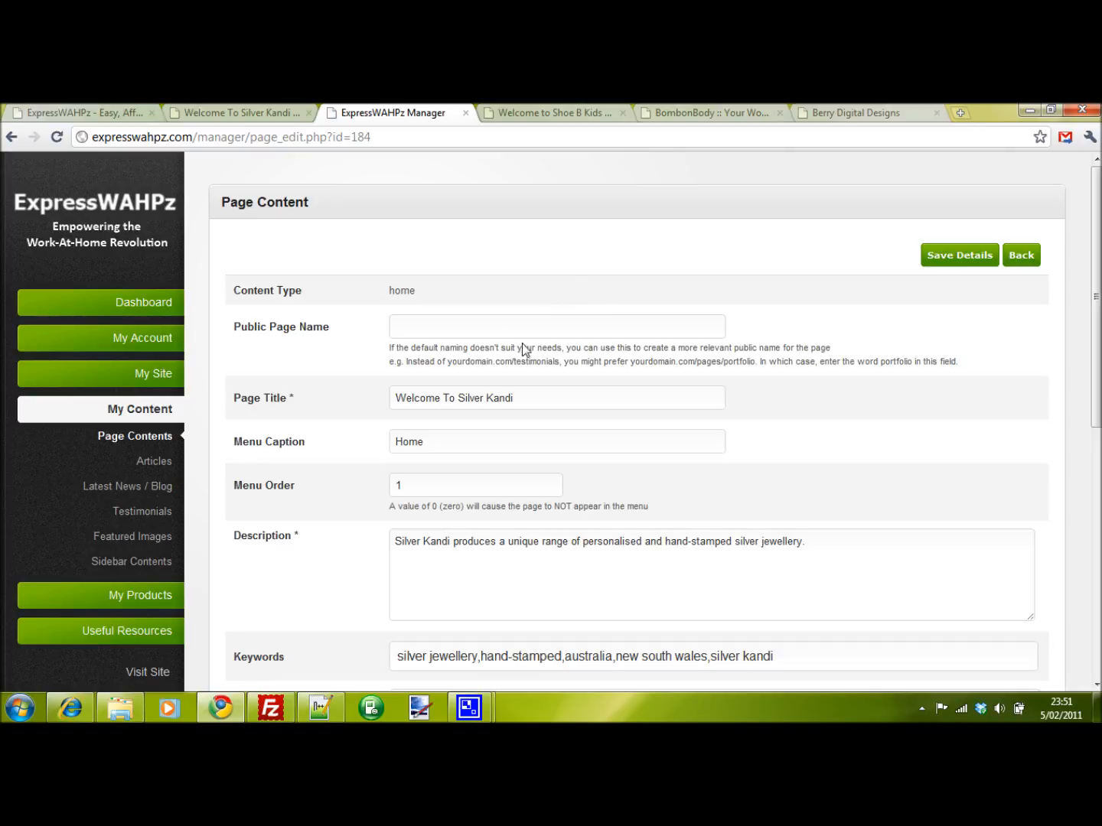
{"action": "scroll", "coordinate": [463, 379], "scroll_direction": "down", "scroll_amount": 3}
{"action": "scroll", "coordinate": [457, 372], "scroll_direction": "down", "scroll_amount": 2}
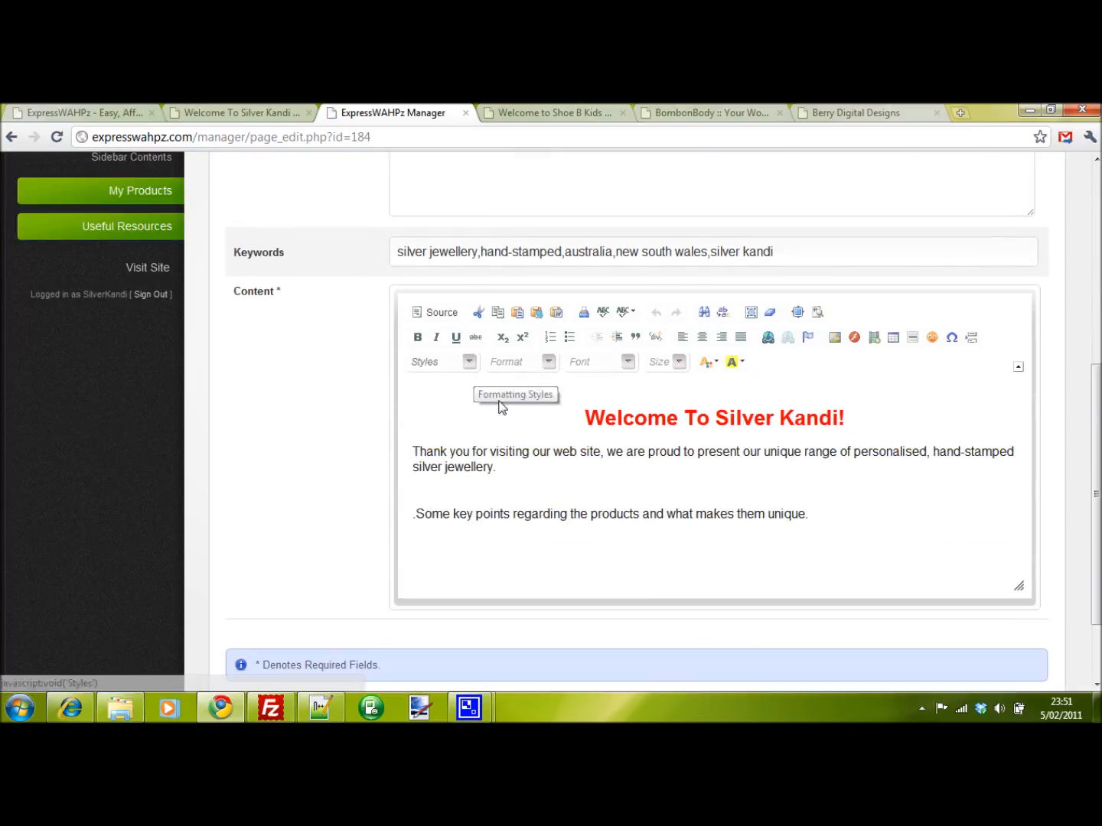
{"action": "left_click", "coordinate": [448, 486]}
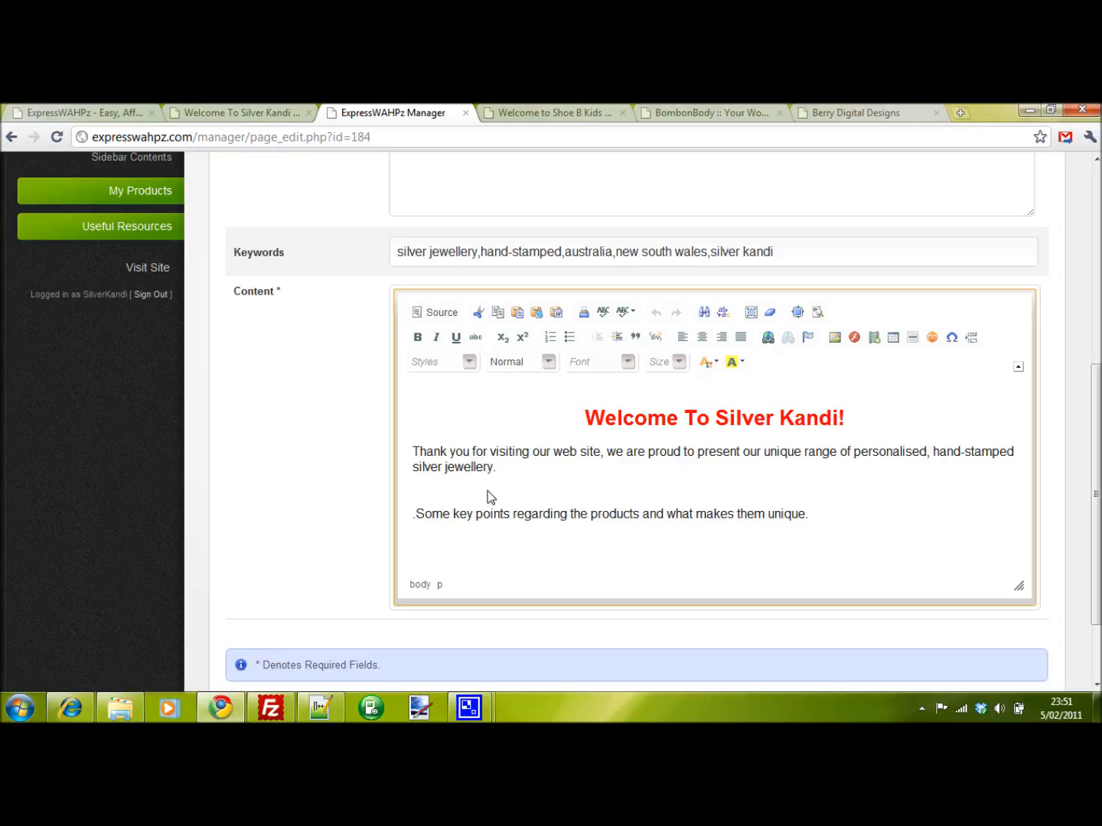
{"action": "type", "text": "{{eatured"}
{"action": "scroll", "coordinate": [769, 505], "scroll_direction": "up", "scroll_amount": 5}
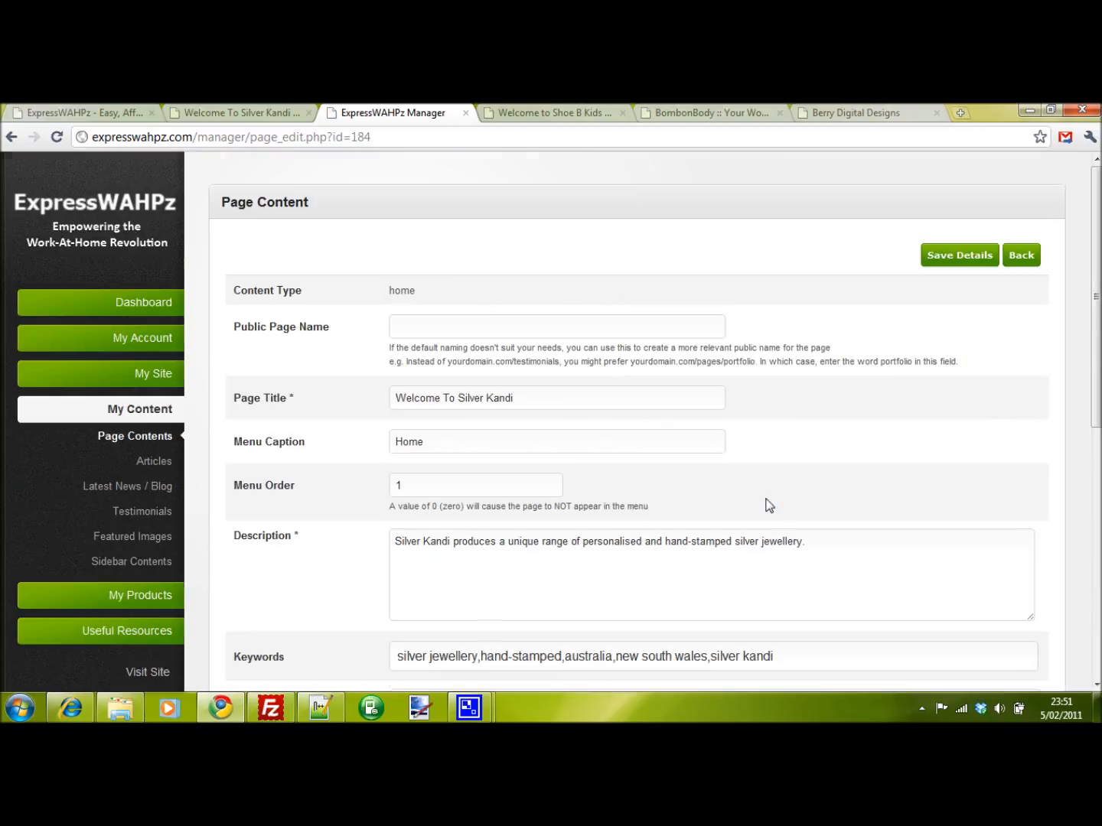
{"action": "left_click", "coordinate": [953, 261]}
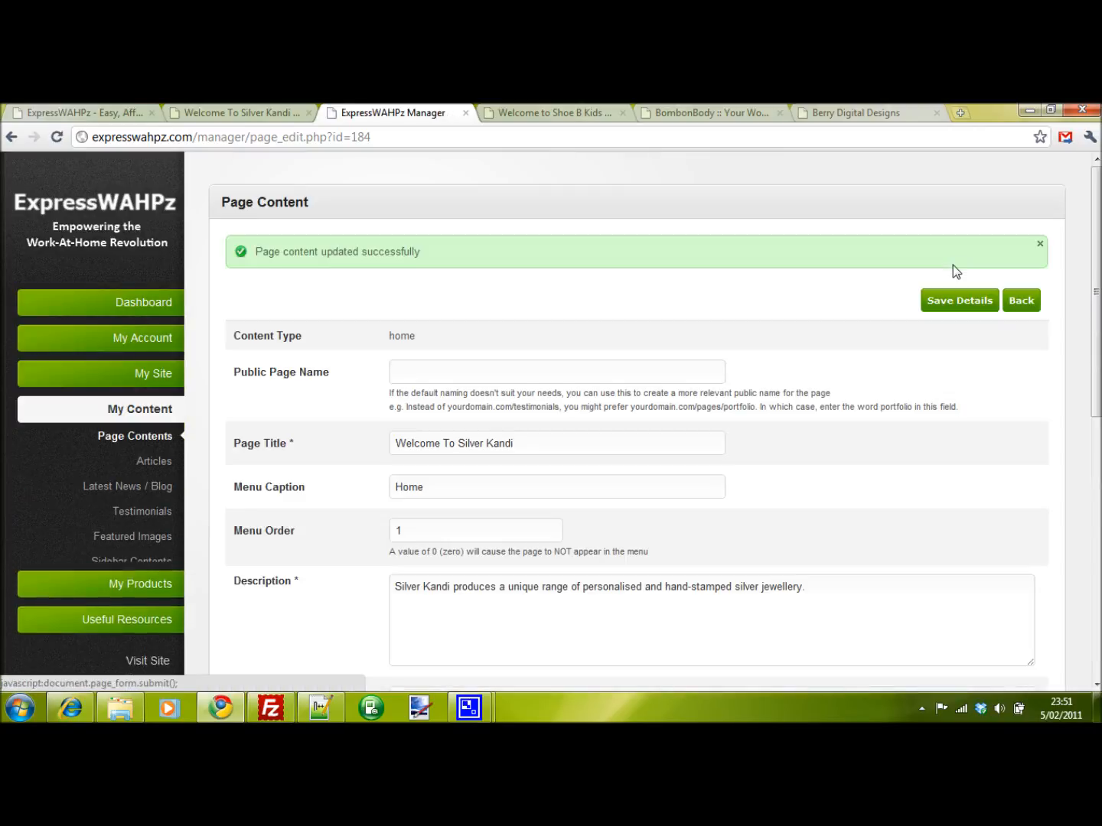
- Check the saved home content and refresh the live welcome page to see the featured image
{"action": "scroll", "coordinate": [723, 483], "scroll_direction": "down", "scroll_amount": 2}
{"action": "scroll", "coordinate": [723, 482], "scroll_direction": "down", "scroll_amount": 5}
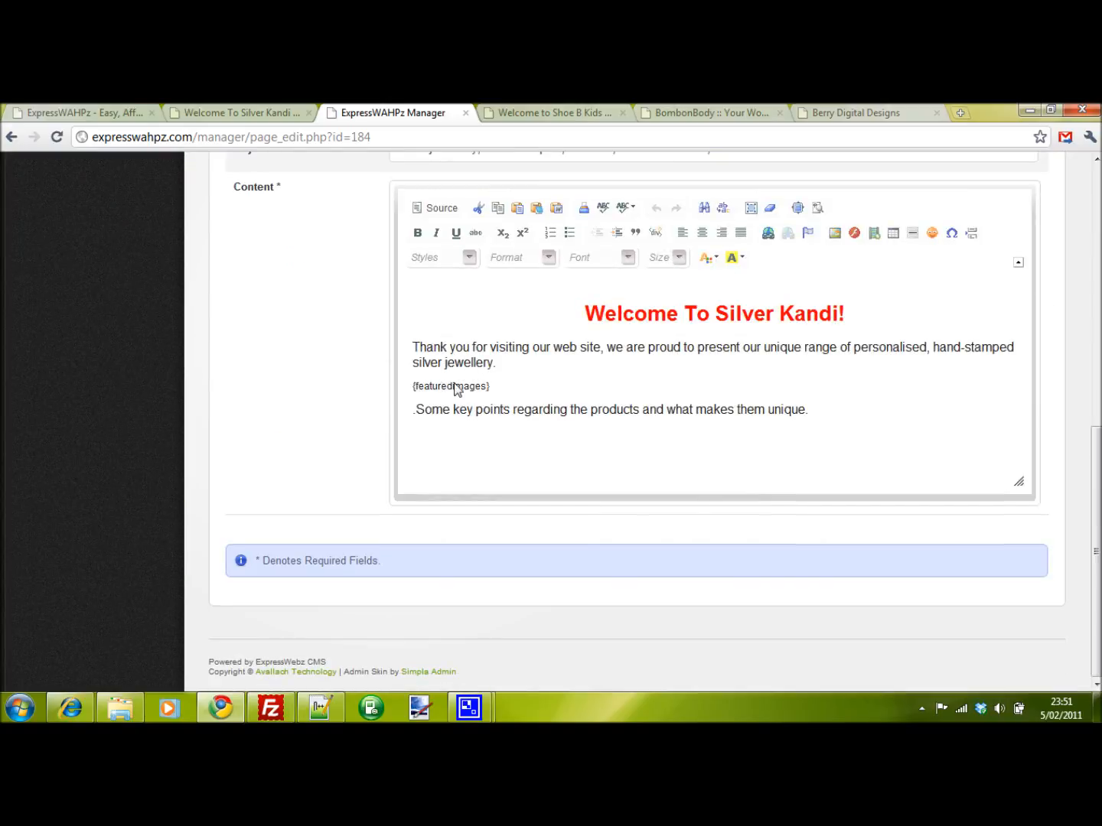
{"action": "left_click", "coordinate": [249, 115]}
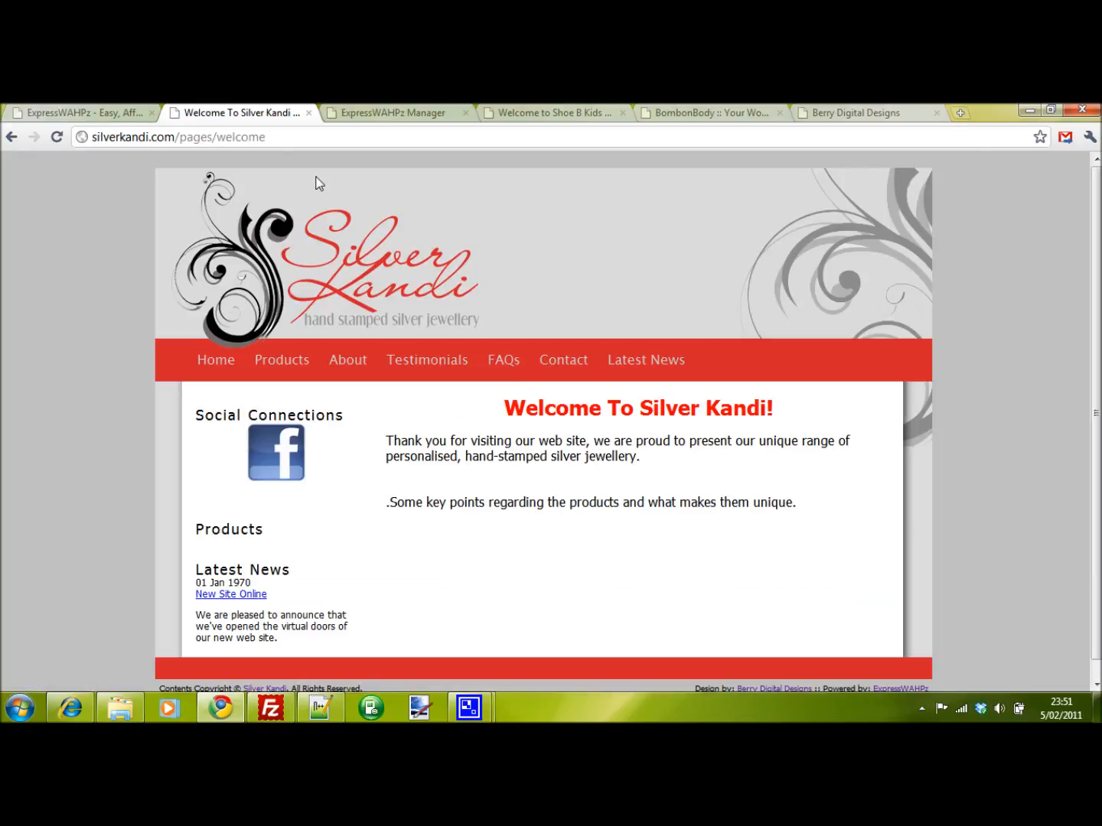
{"action": "key", "text": "F5"}
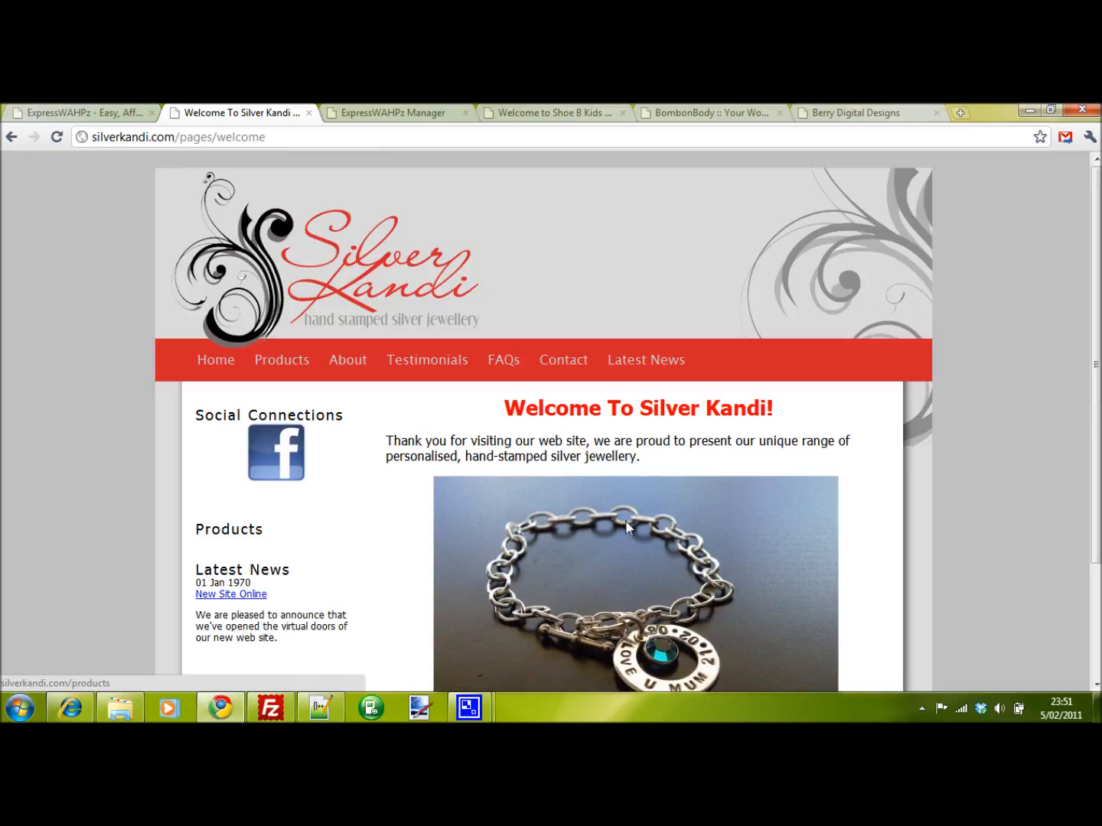
{"action": "scroll", "coordinate": [630, 532], "scroll_direction": "down", "scroll_amount": 2}
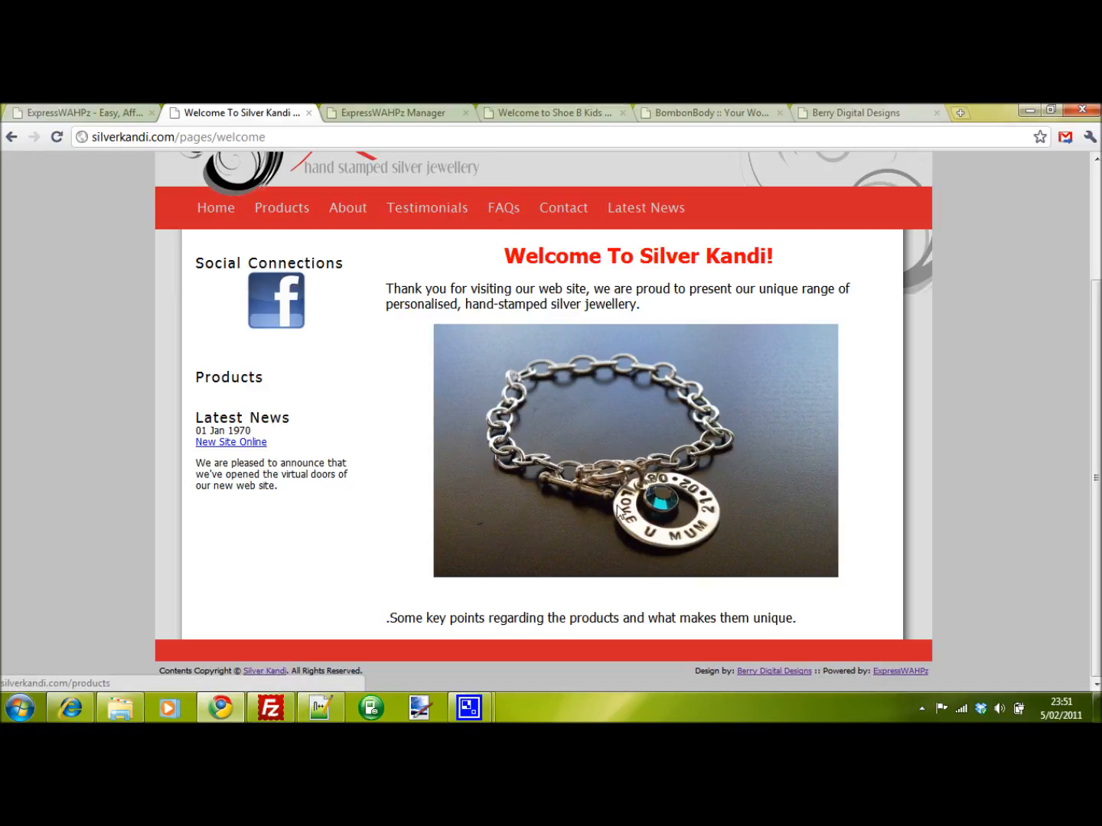
- Go to the featured images list and start another new image, opening the image file selector
{"action": "left_click", "coordinate": [404, 115]}
{"action": "scroll", "coordinate": [634, 349], "scroll_direction": "up", "scroll_amount": 4}
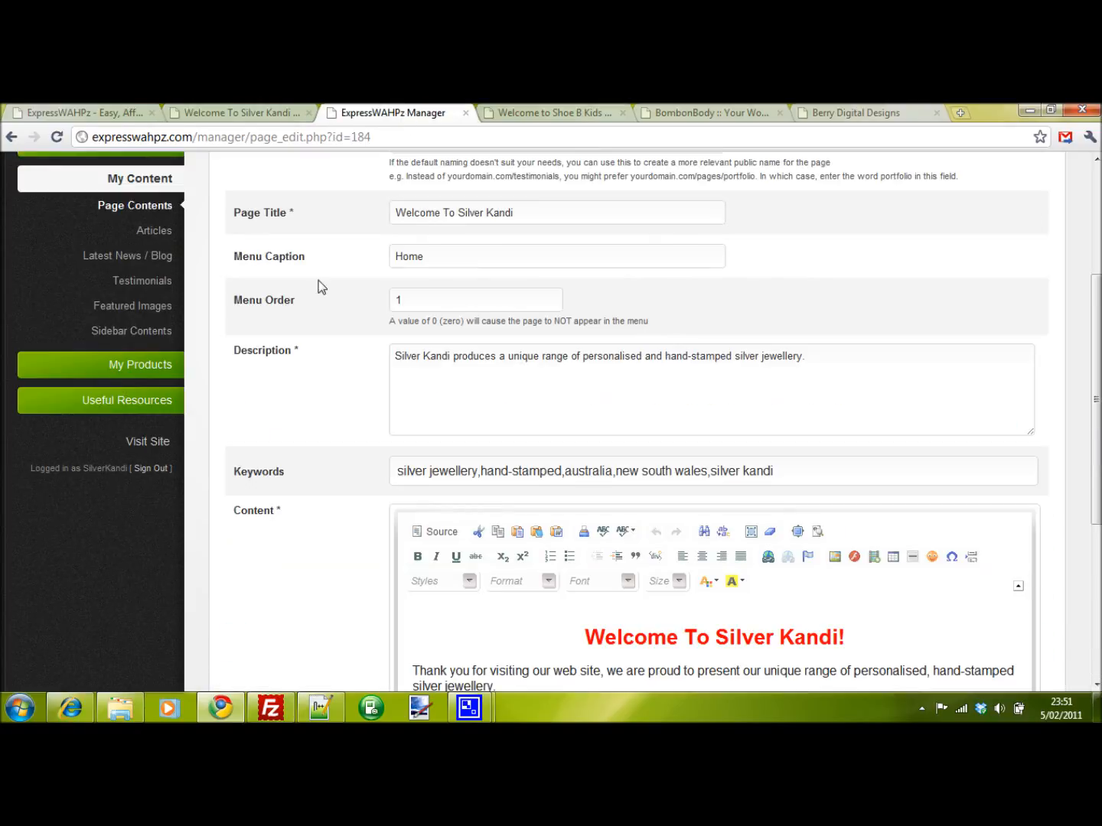
{"action": "left_click", "coordinate": [141, 306]}
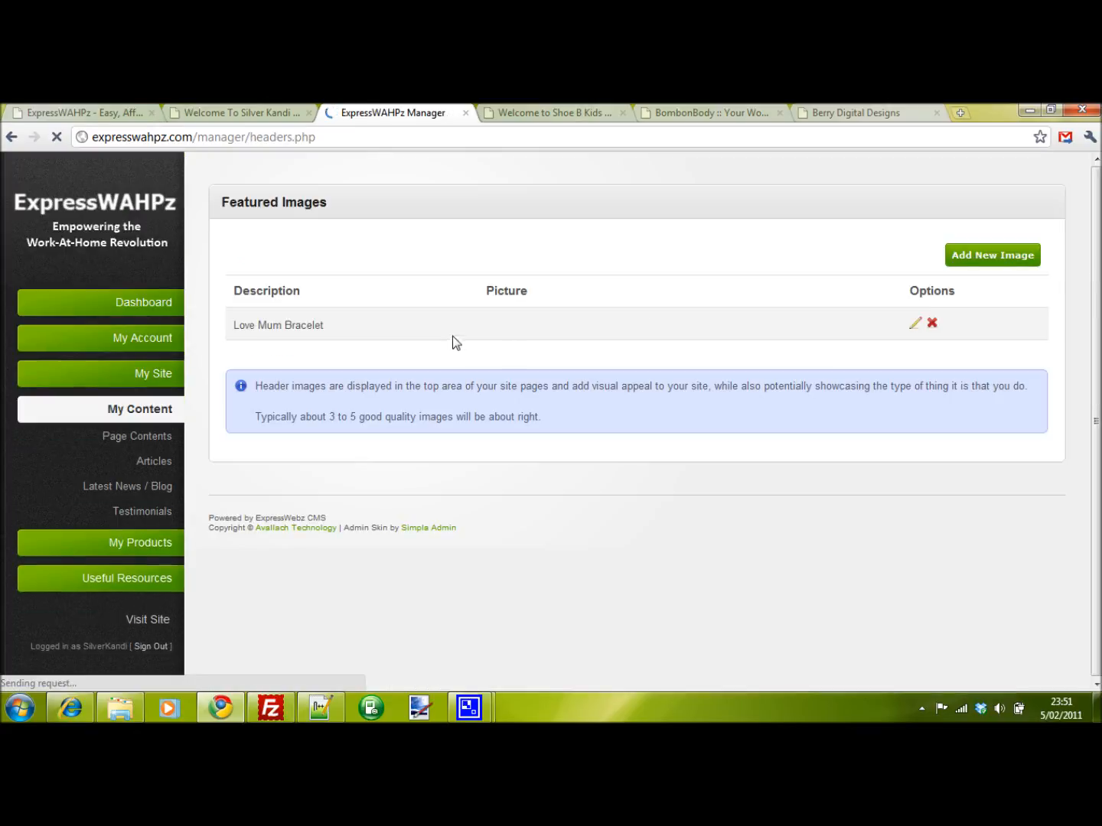
{"action": "left_click", "coordinate": [981, 257]}
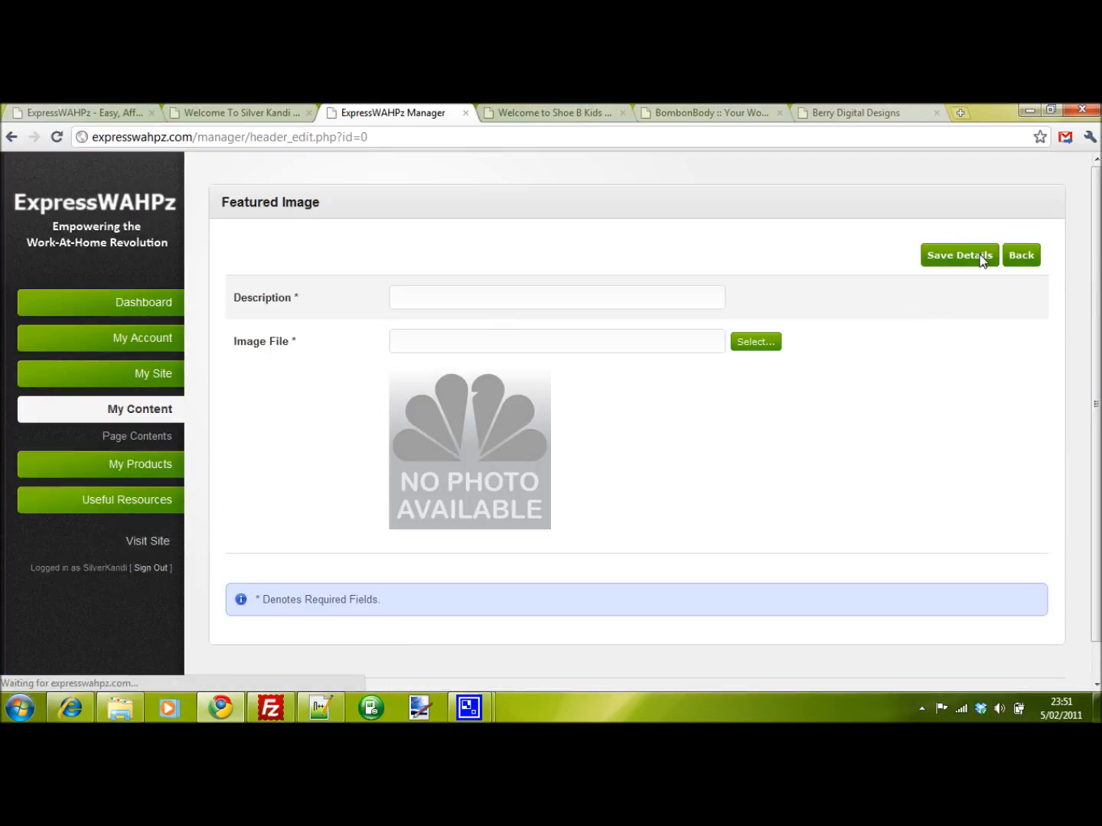
{"action": "left_click", "coordinate": [763, 341]}
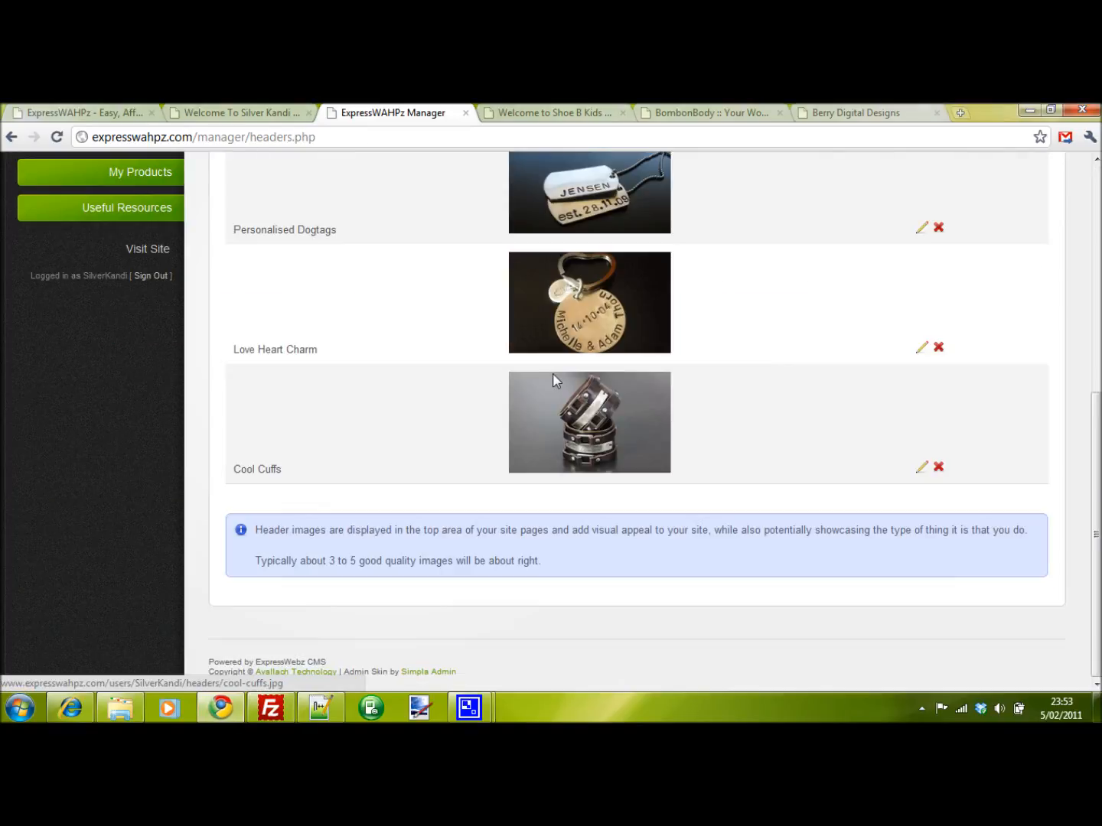
- Scroll through the list of featured images and their descriptions
{"action": "scroll", "coordinate": [553, 373], "scroll_direction": "up", "scroll_amount": 4}
{"action": "scroll", "coordinate": [575, 241], "scroll_direction": "up", "scroll_amount": 3}
{"action": "scroll", "coordinate": [574, 240], "scroll_direction": "down", "scroll_amount": 6}
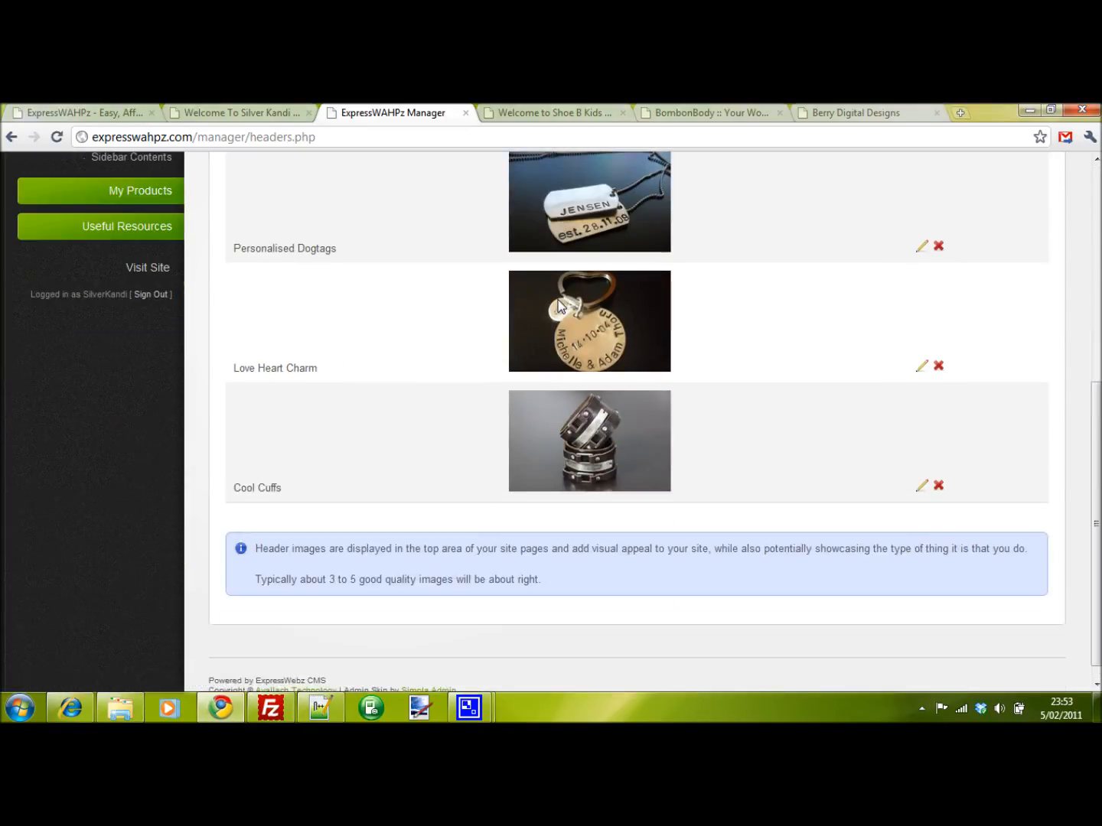
{"action": "scroll", "coordinate": [588, 326], "scroll_direction": "up", "scroll_amount": 3}
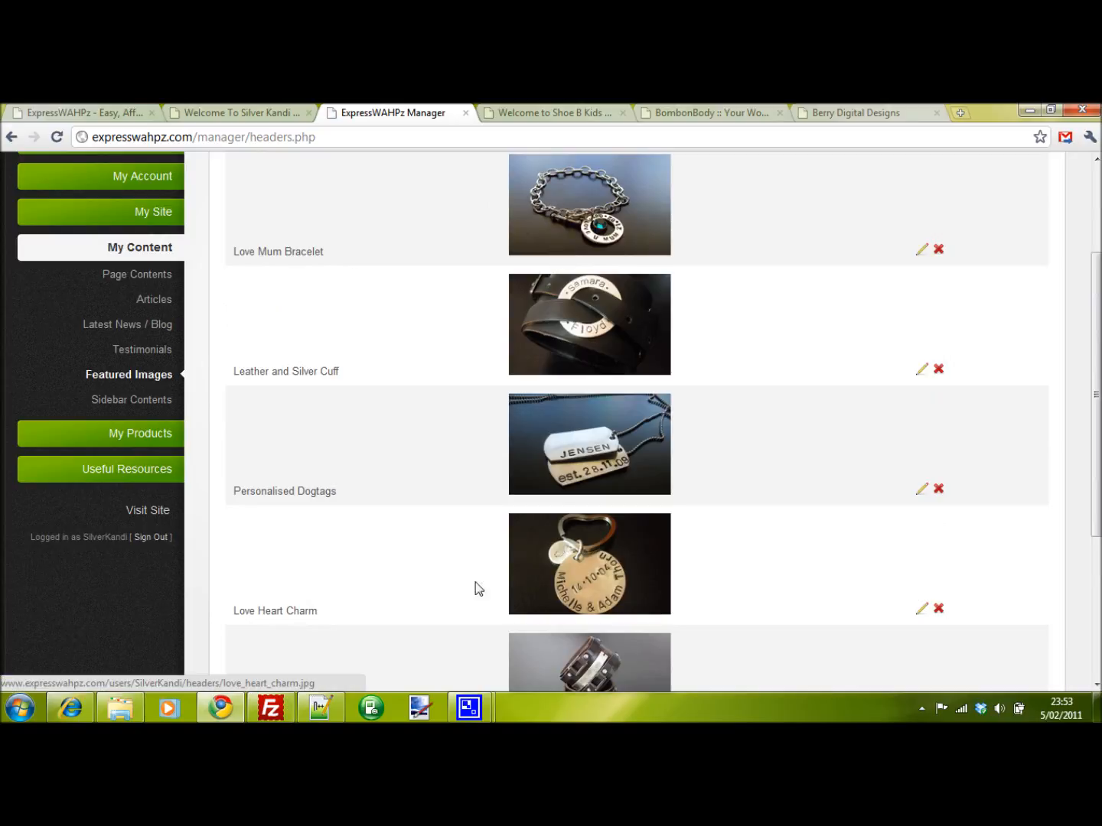
{"action": "scroll", "coordinate": [428, 458], "scroll_direction": "down", "scroll_amount": 2}
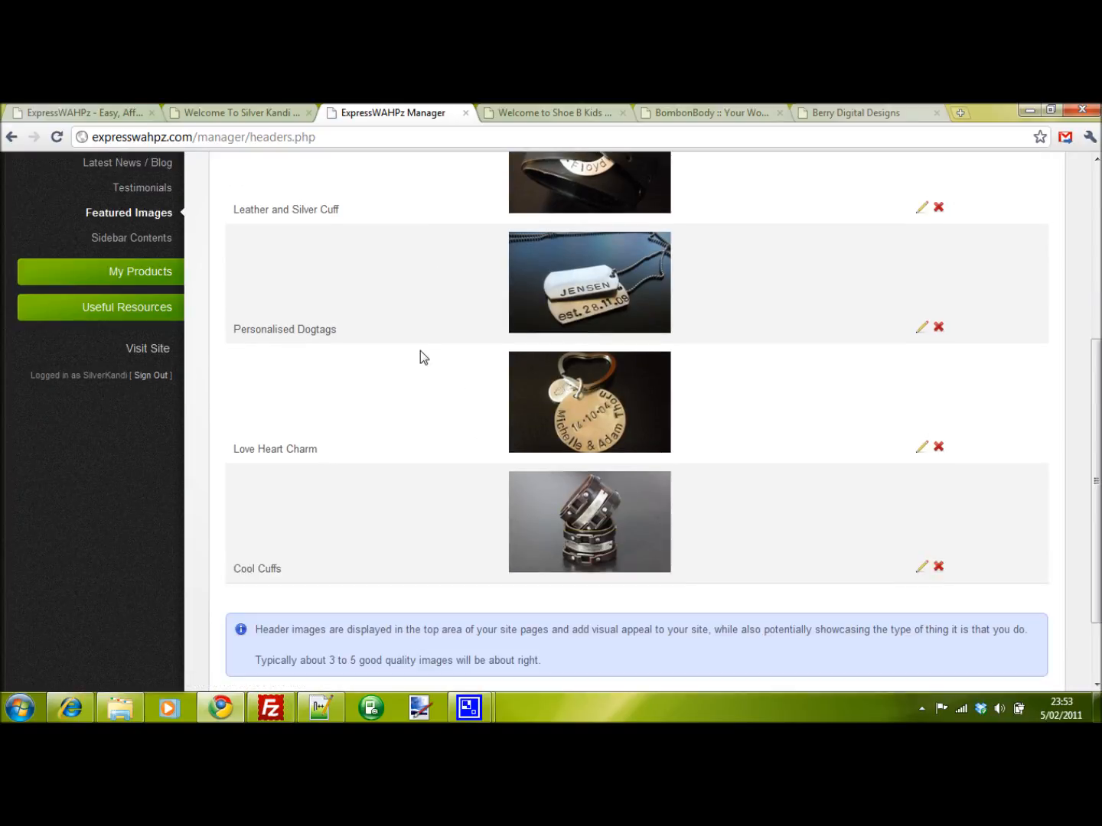
{"action": "scroll", "coordinate": [543, 368], "scroll_direction": "up", "scroll_amount": 4}
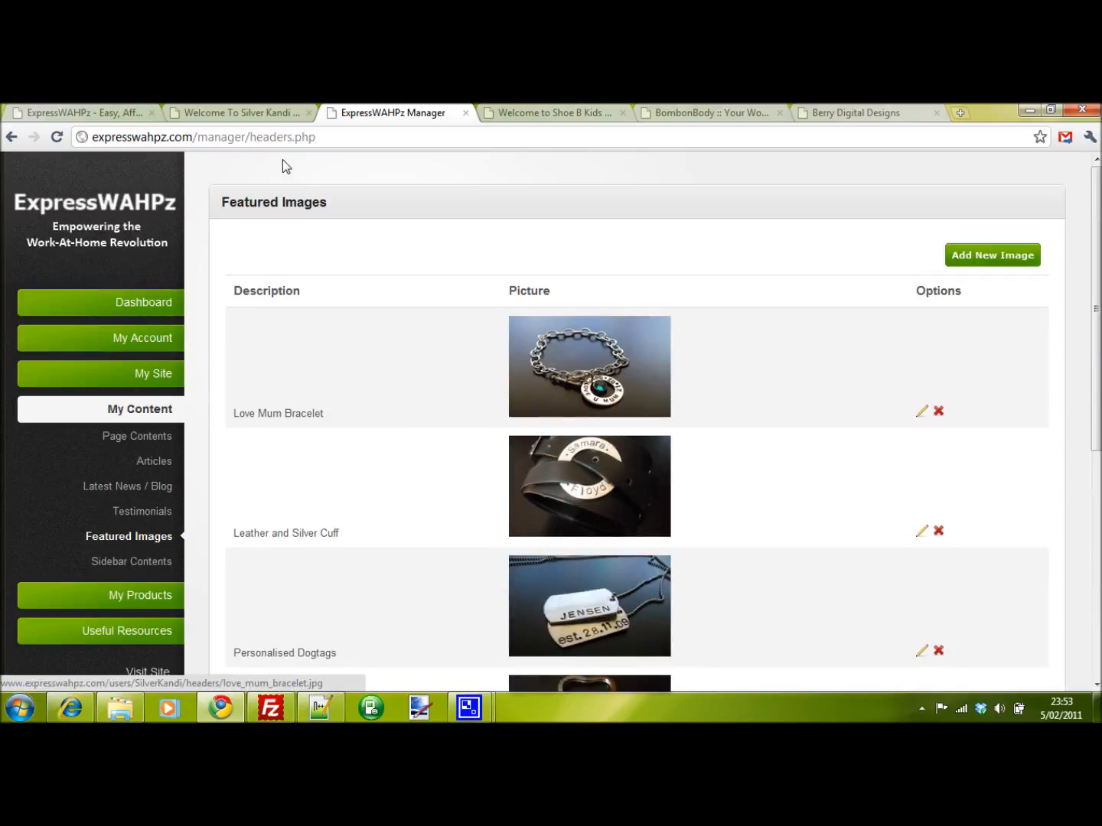
- Reload the live Silver Kandi welcome page to review the header images
{"action": "left_click", "coordinate": [254, 113]}
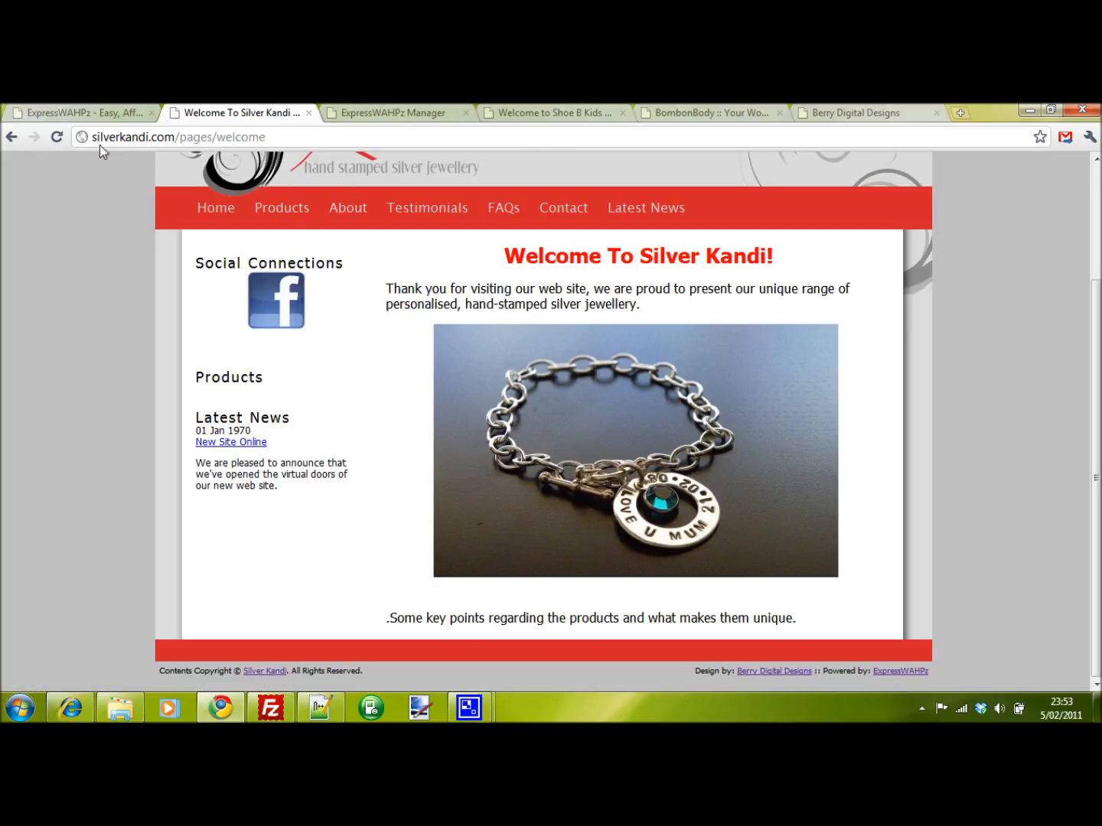
{"action": "left_click", "coordinate": [57, 140]}
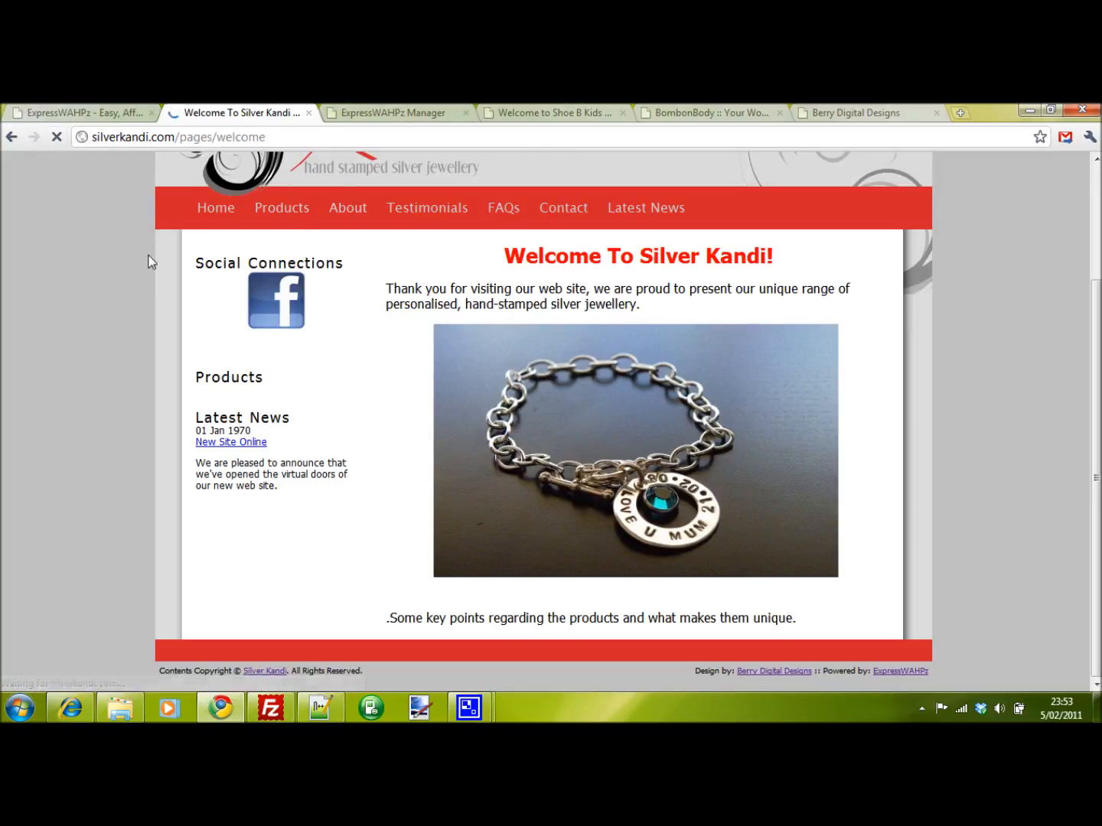
{"action": "scroll", "coordinate": [389, 356], "scroll_direction": "down", "scroll_amount": 2}
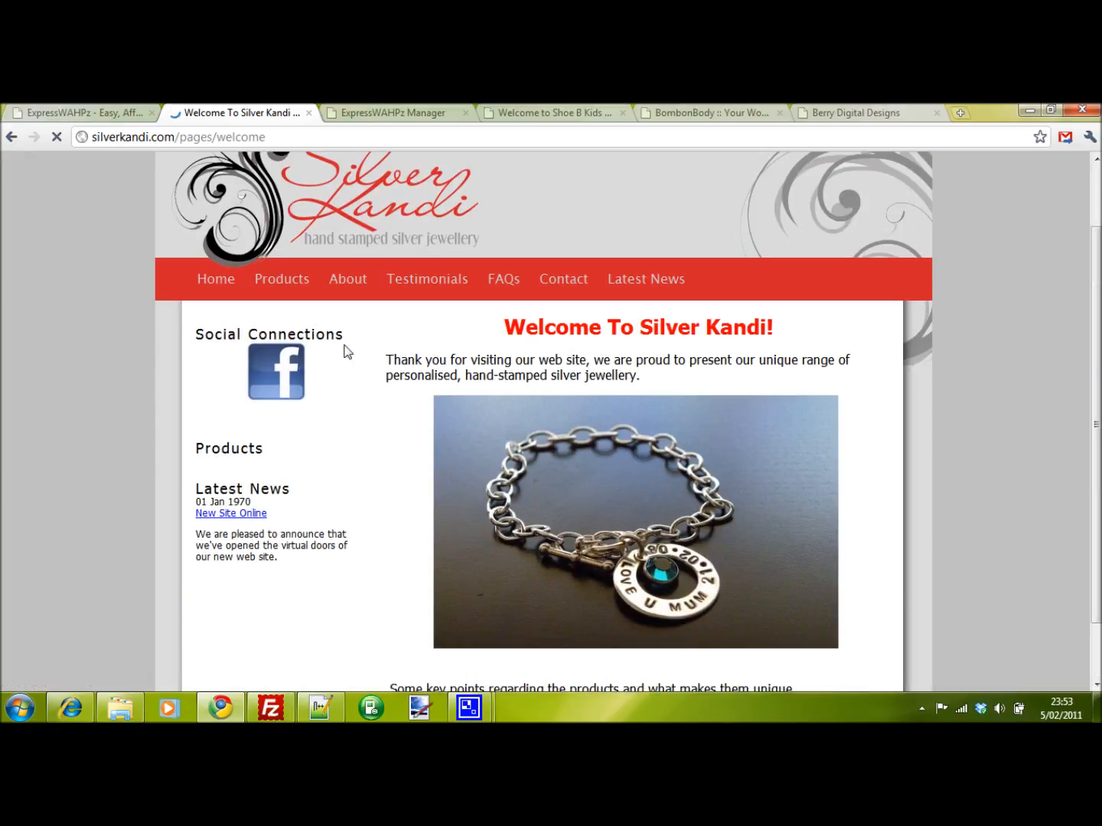